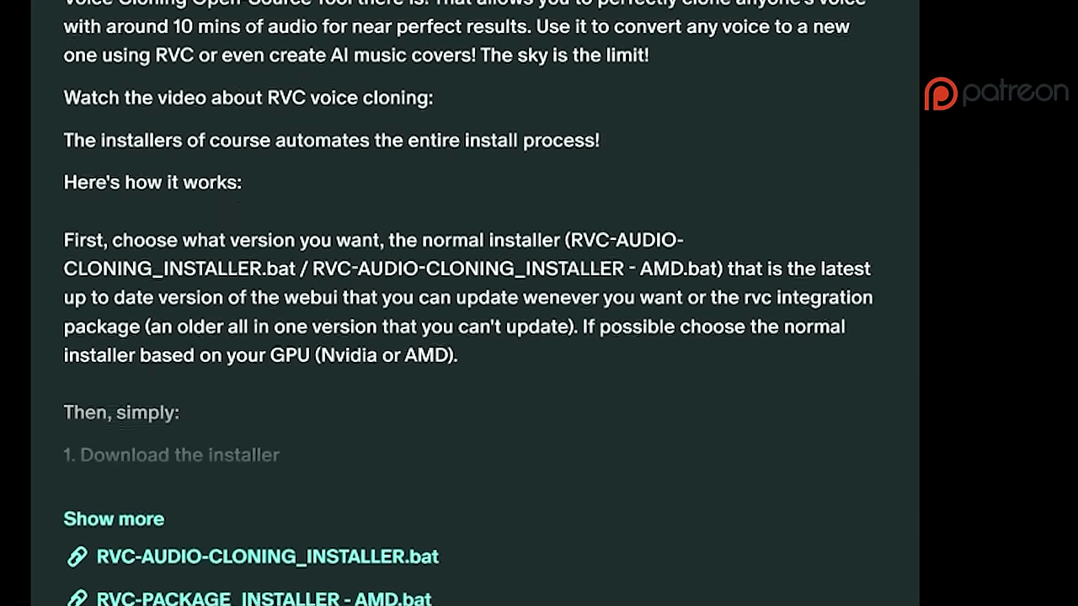
- Download RVC-AUDIO-CLONING_INSTALLER.bat from the Patreon post and run it, and run RVC-PACKAGE_INSTALLER.bat as the all-in-one alternative
{"action": "scroll", "coordinate": [468, 306], "scroll_direction": "down", "scroll_amount": 1}
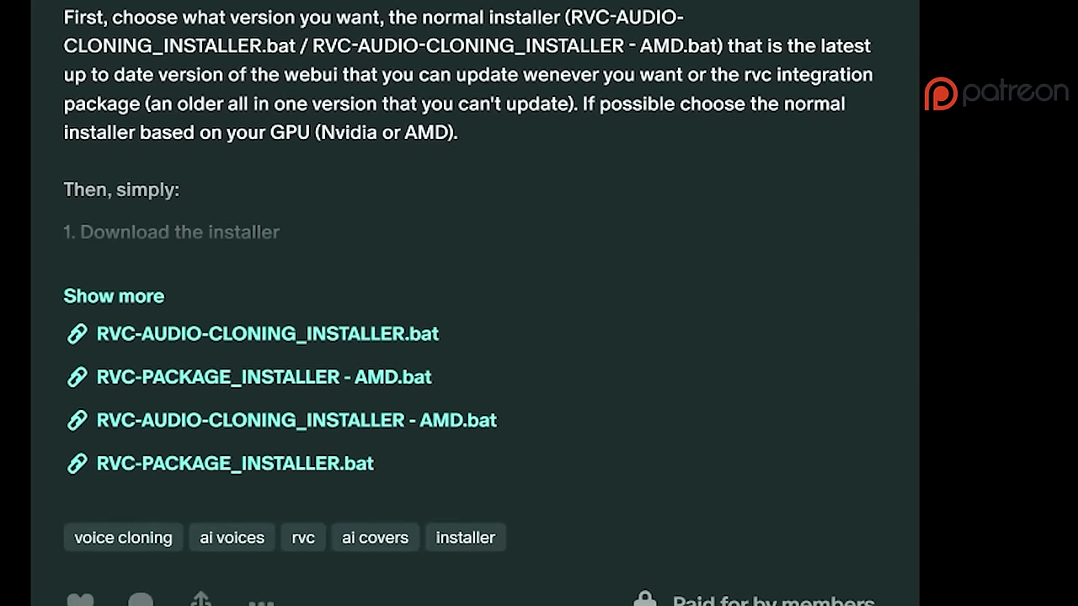
{"action": "left_click", "coordinate": [357, 337]}
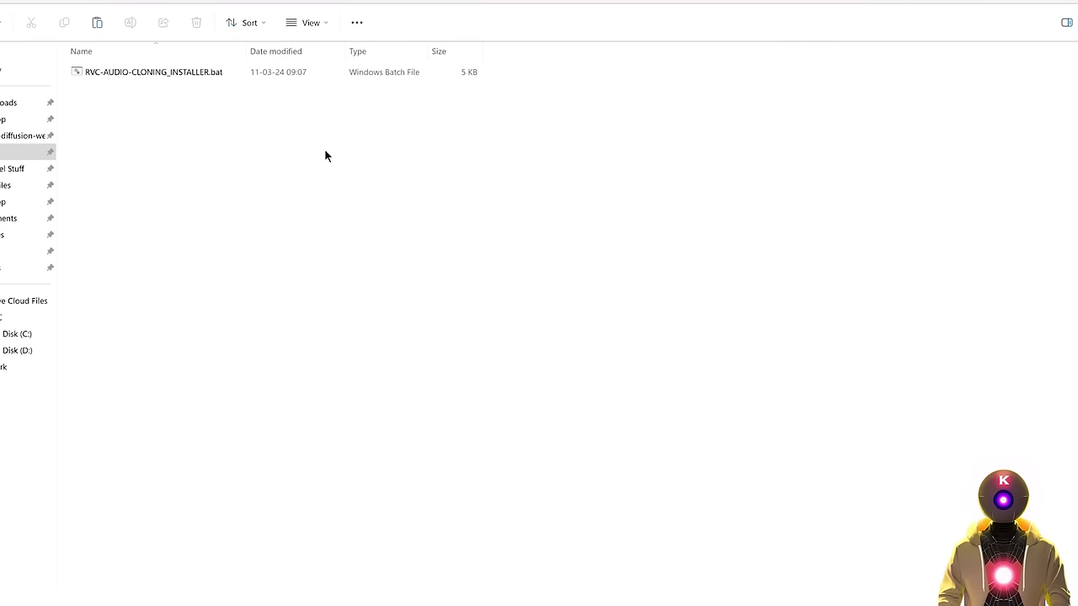
{"action": "left_click", "coordinate": [153, 74]}
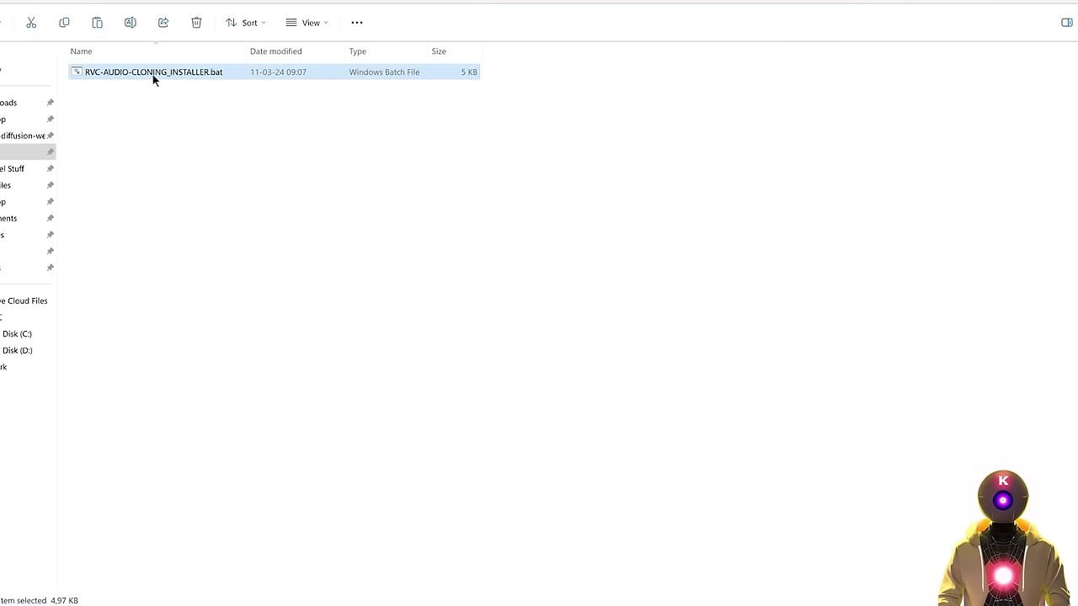
{"action": "double_click", "coordinate": [152, 74]}
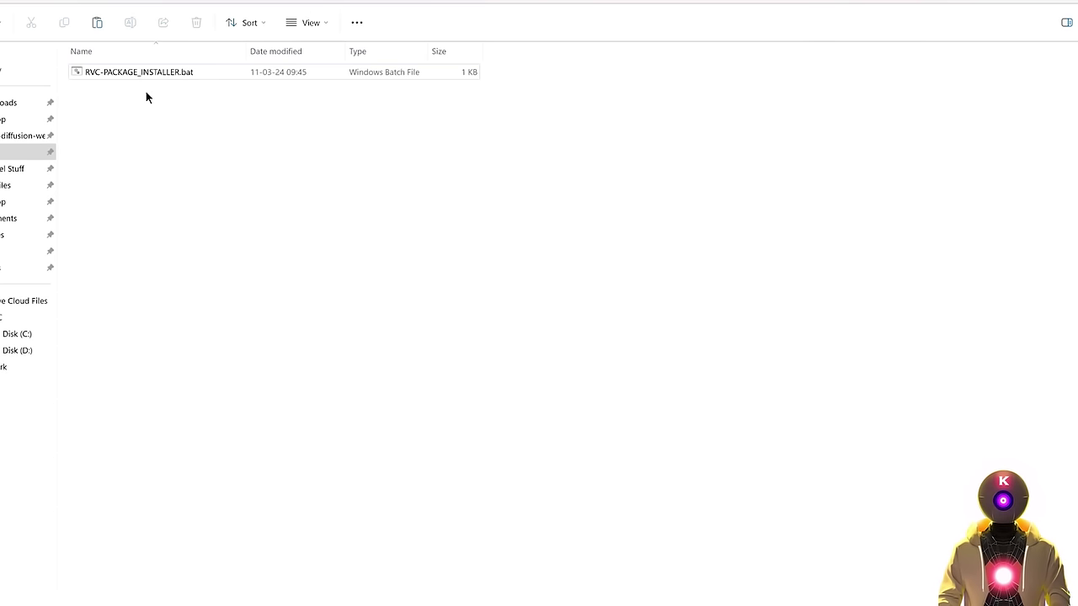
{"action": "double_click", "coordinate": [120, 75]}
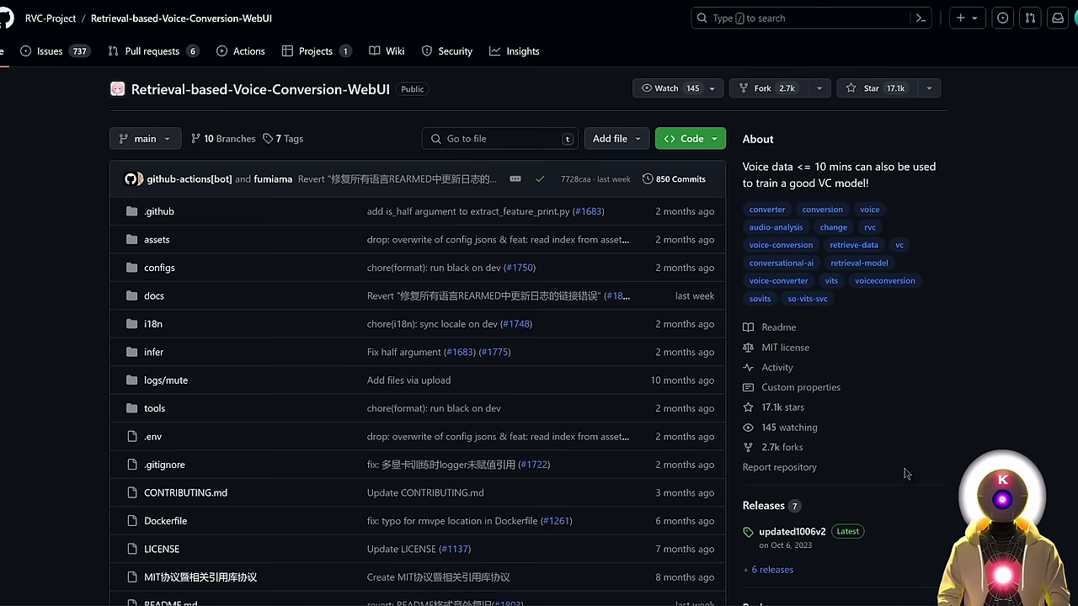
- Open the updated1006v2 release of Retrieval-based-Voice-Conversion-WebUI on GitHub and extract the downloaded RVC1006Nvidia.7z archive
{"action": "scroll", "coordinate": [907, 471], "scroll_direction": "up", "scroll_amount": 10}
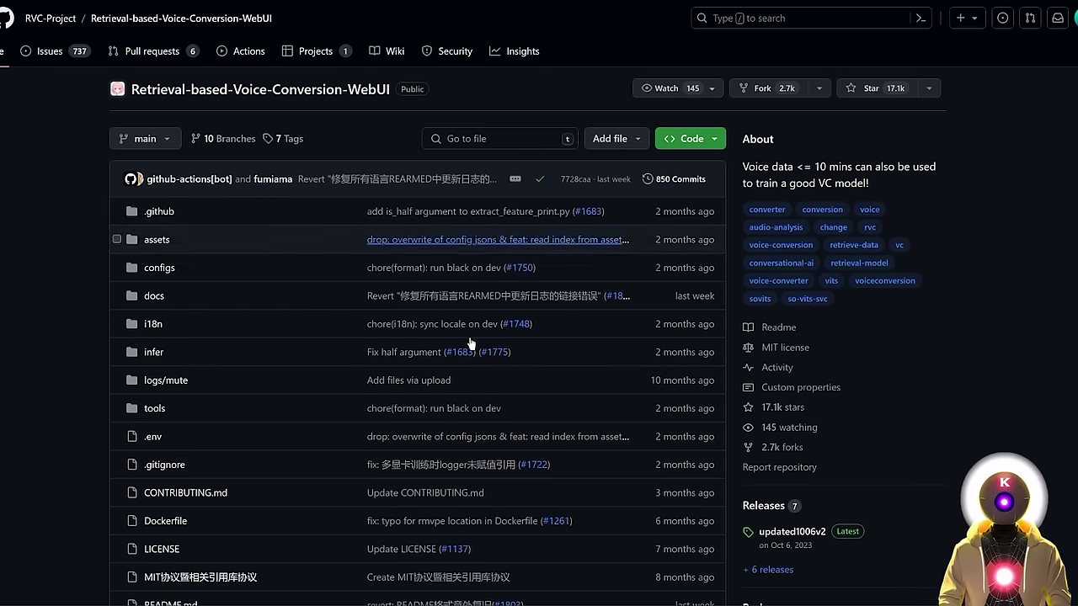
{"action": "left_click", "coordinate": [782, 532]}
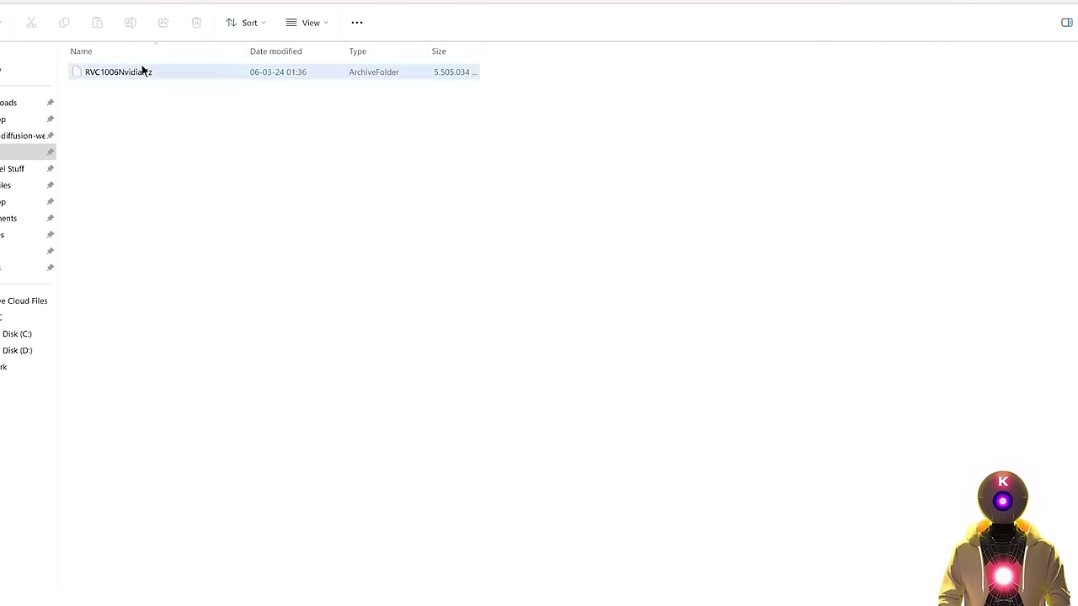
{"action": "right_click", "coordinate": [109, 71]}
{"action": "left_click", "coordinate": [153, 293]}
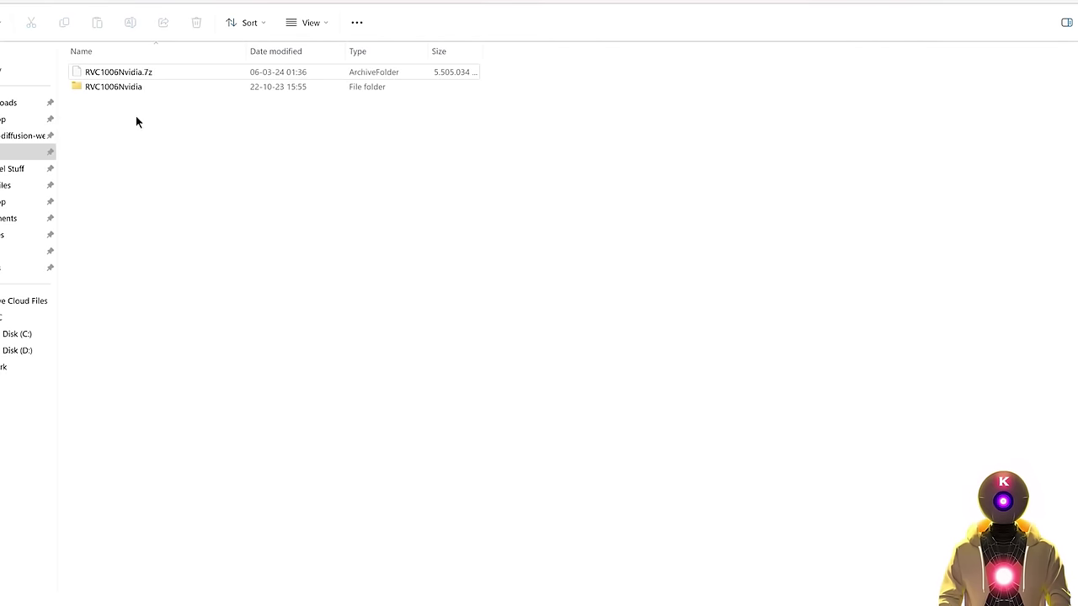
- Launch go-web.bat from the extracted RVC1006Nvidia folder
{"action": "double_click", "coordinate": [120, 88]}
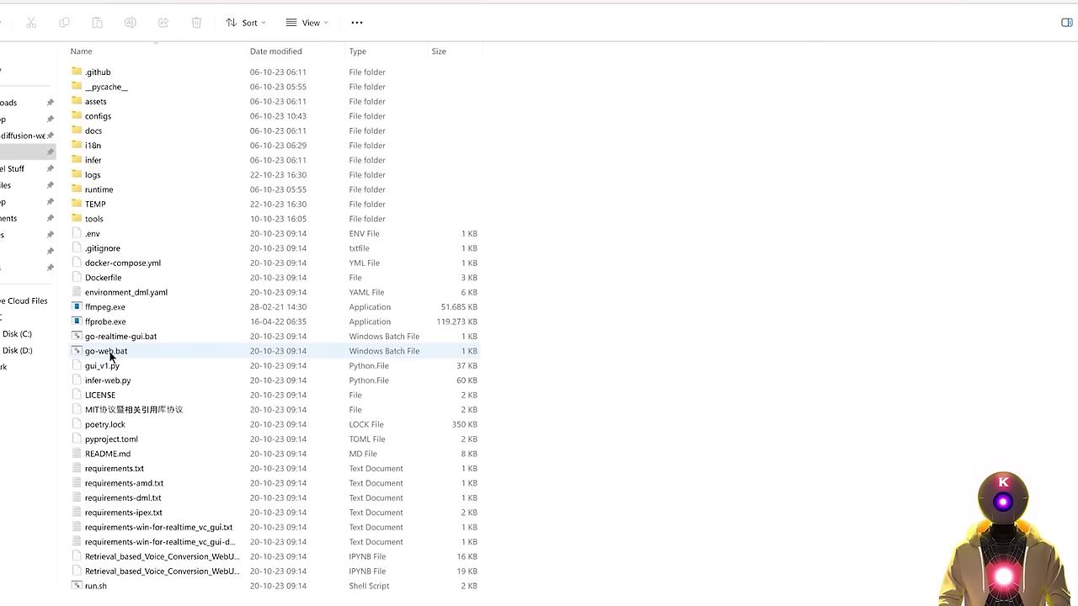
{"action": "double_click", "coordinate": [112, 352]}
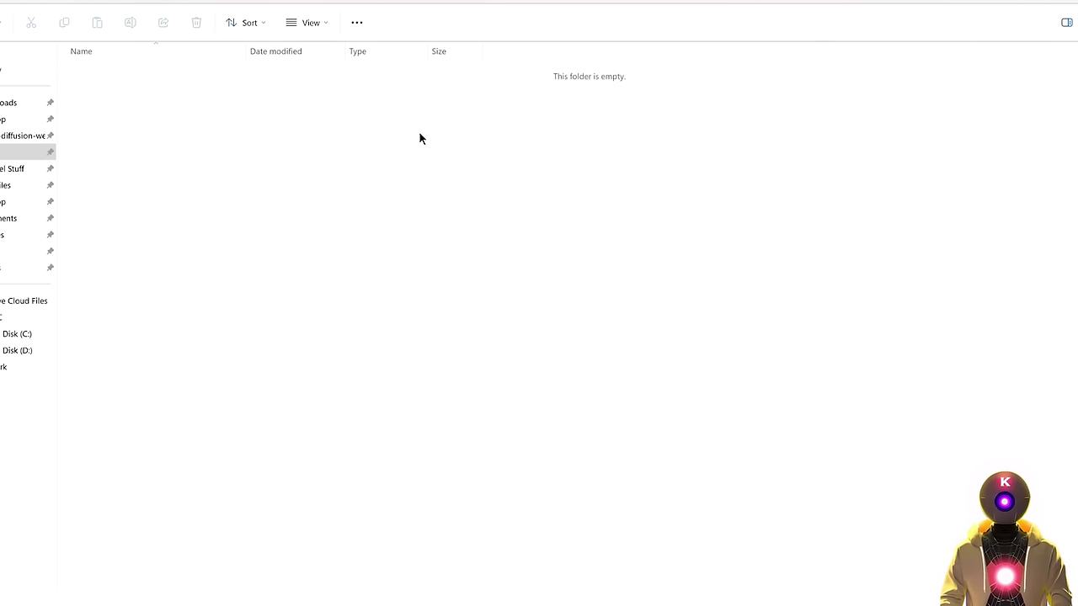
- Open a command prompt (cmd) in the empty RVC folder
{"action": "left_click", "coordinate": [355, 18]}
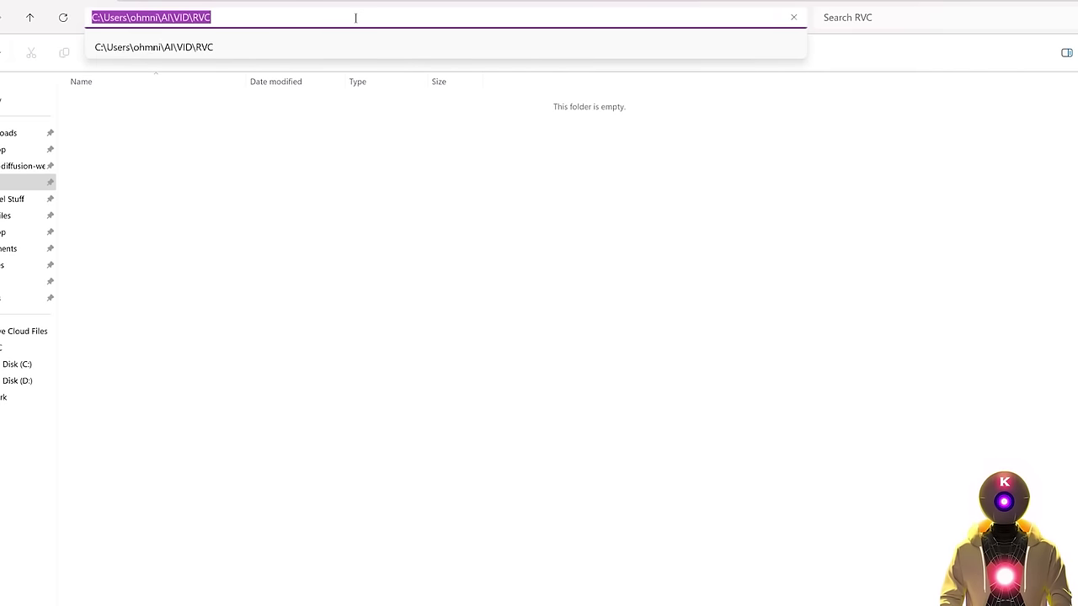
{"action": "type", "text": "cmd"}
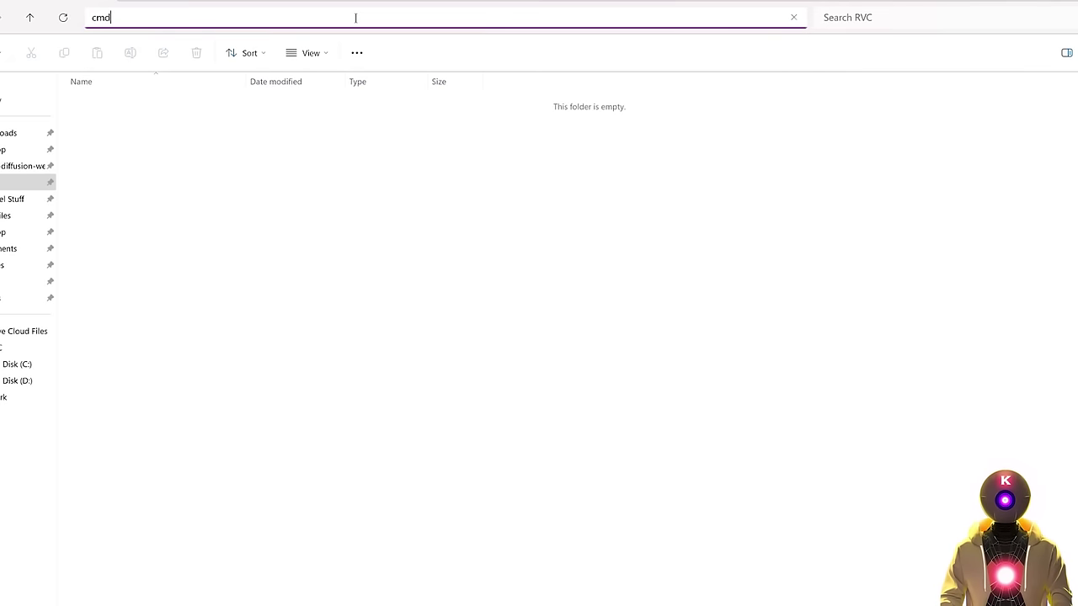
{"action": "key", "text": "Return"}
{"action": "left_click_drag", "start_coordinate": [355, 23], "coordinate": [519, 162]}
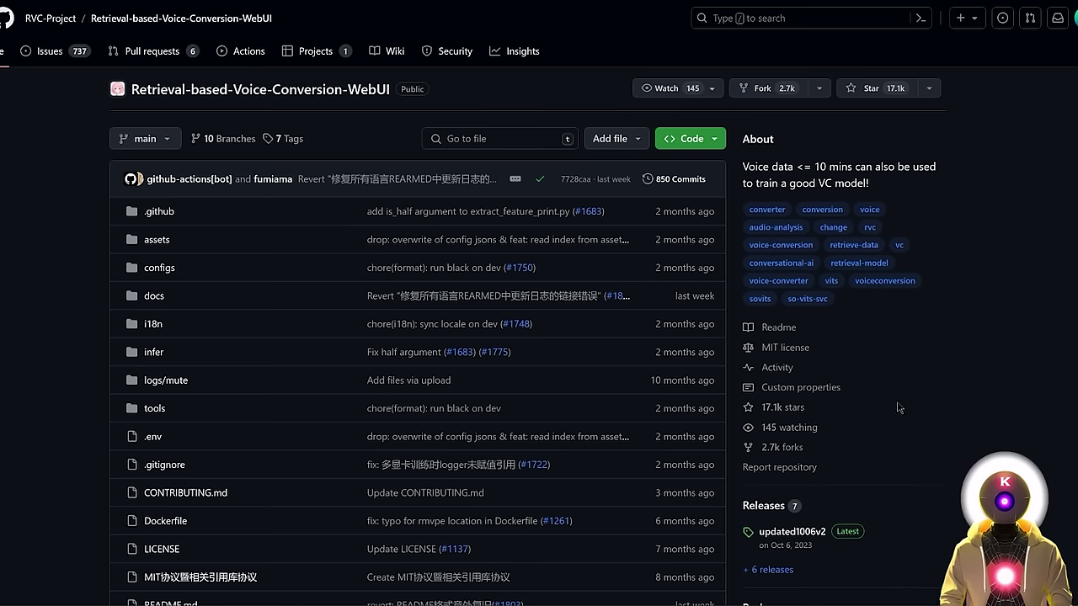
{"action": "left_click", "coordinate": [702, 139]}
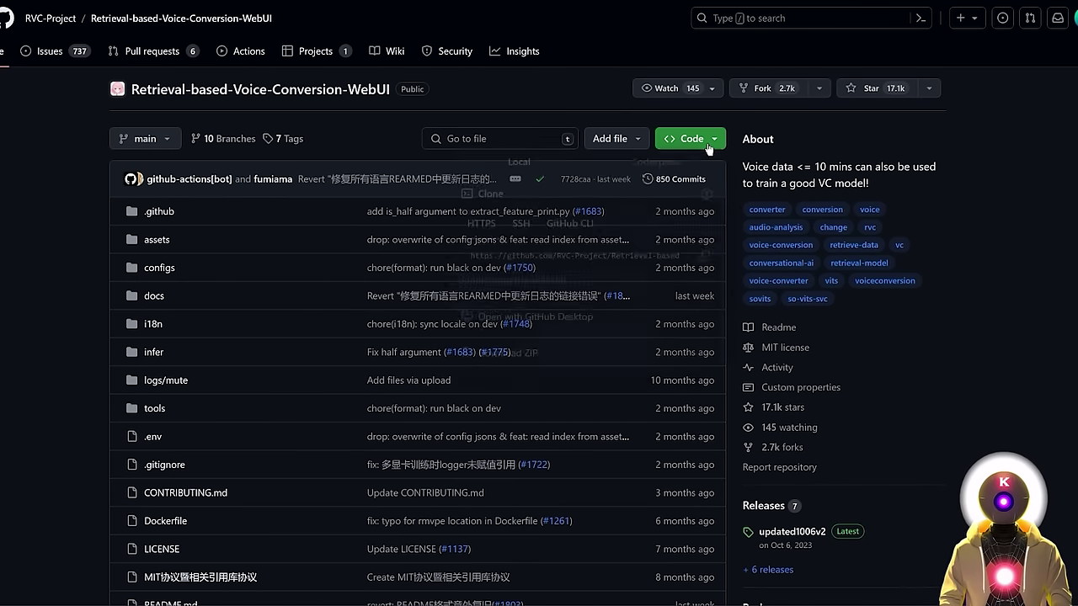
{"action": "left_click", "coordinate": [704, 263]}
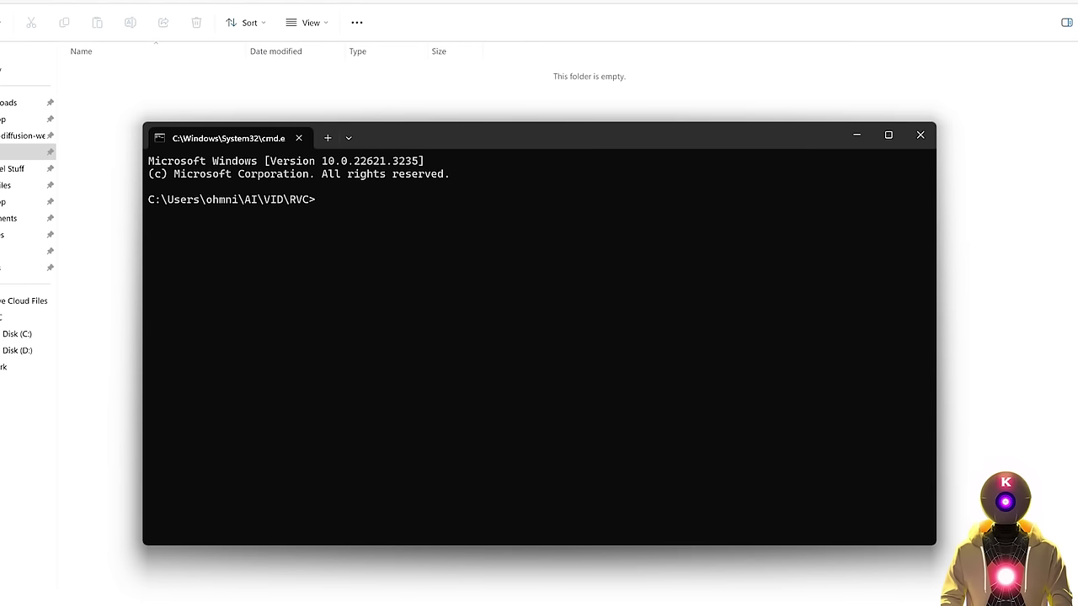
{"action": "type", "text": "git clone"}
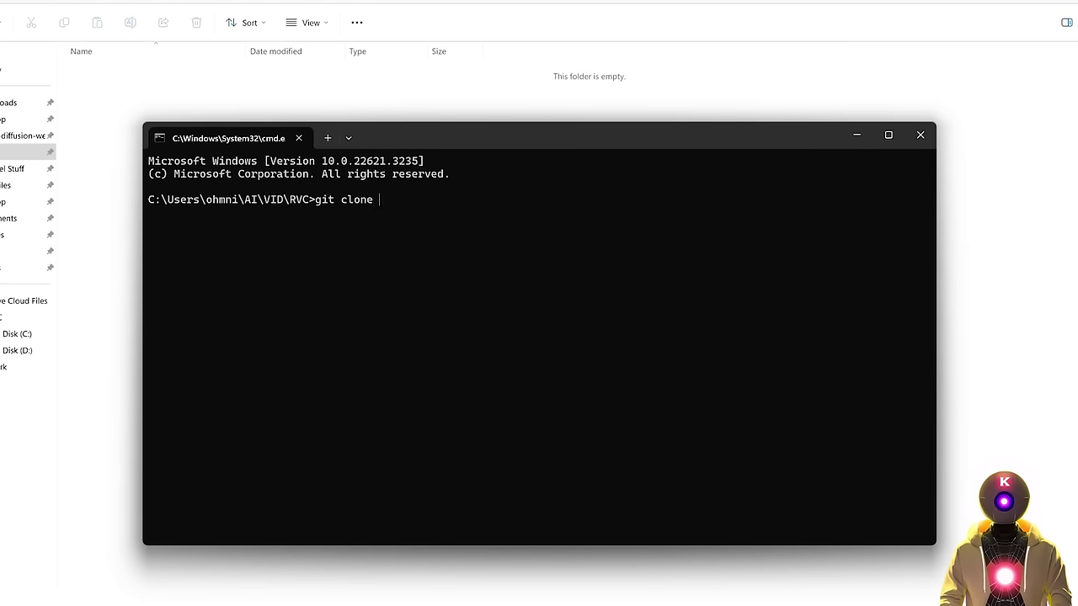
{"action": "key", "text": "ctrl+v"}
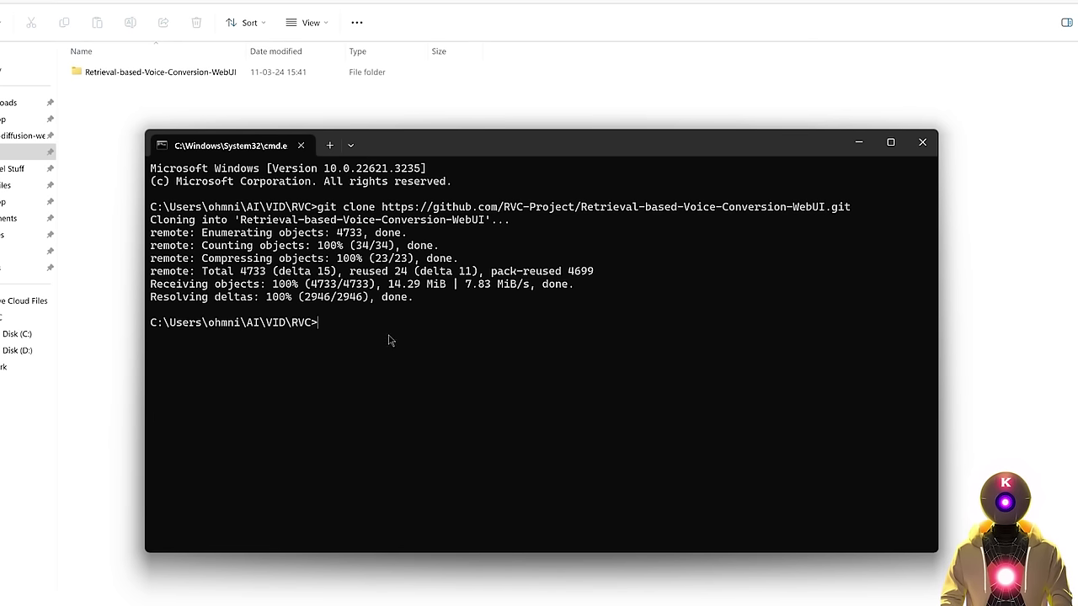
- Change the command prompt's working directory to the cloned Retrieval-based-Voice-Conversion-WebUI folder
{"action": "type", "text": "cd R"}
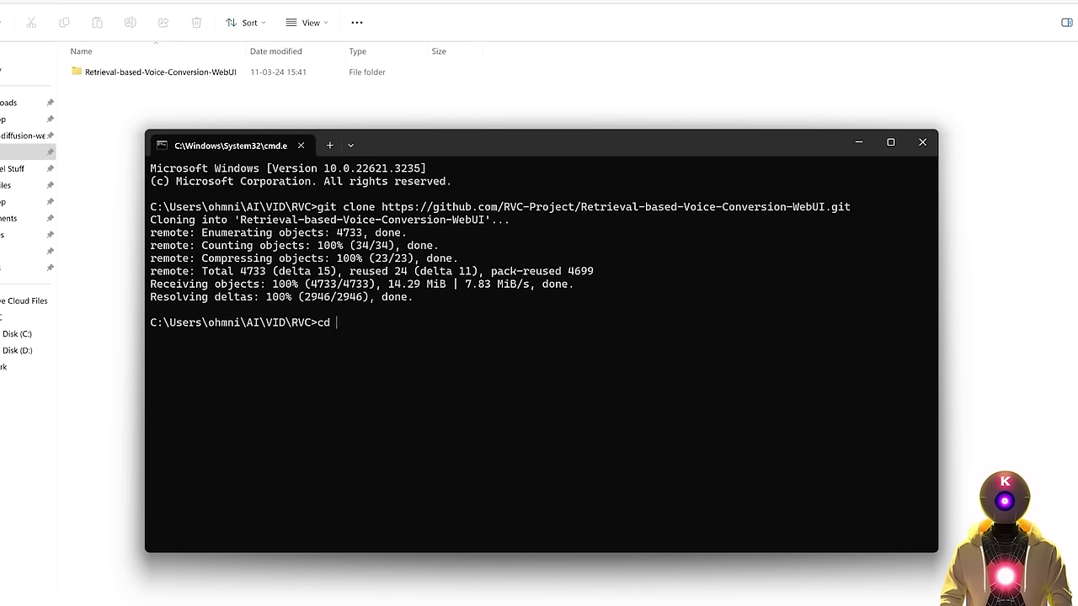
{"action": "key", "text": "Tab"}
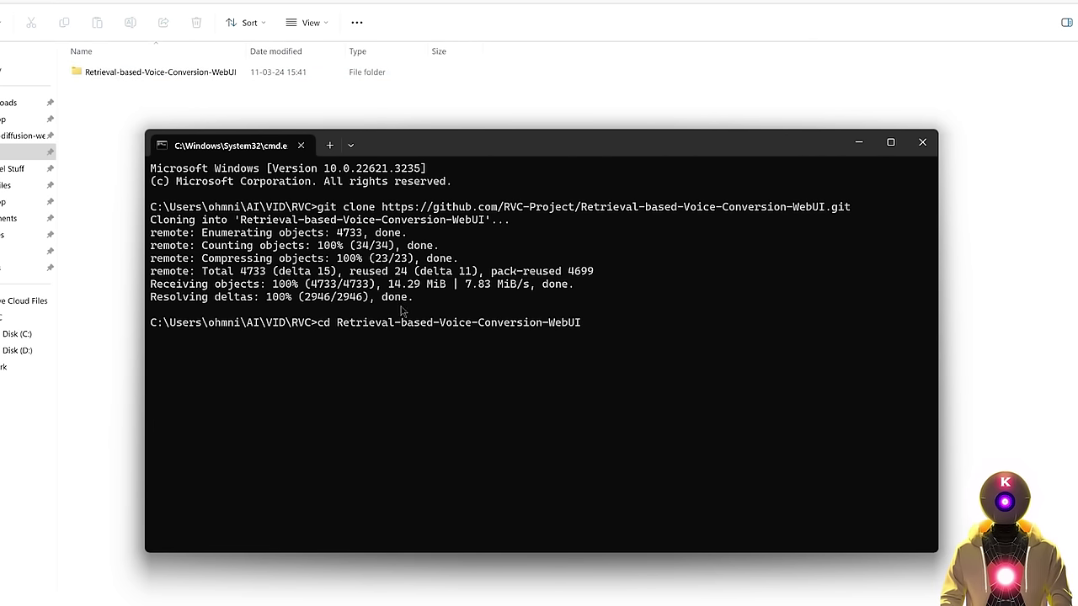
{"action": "key", "text": "Return"}
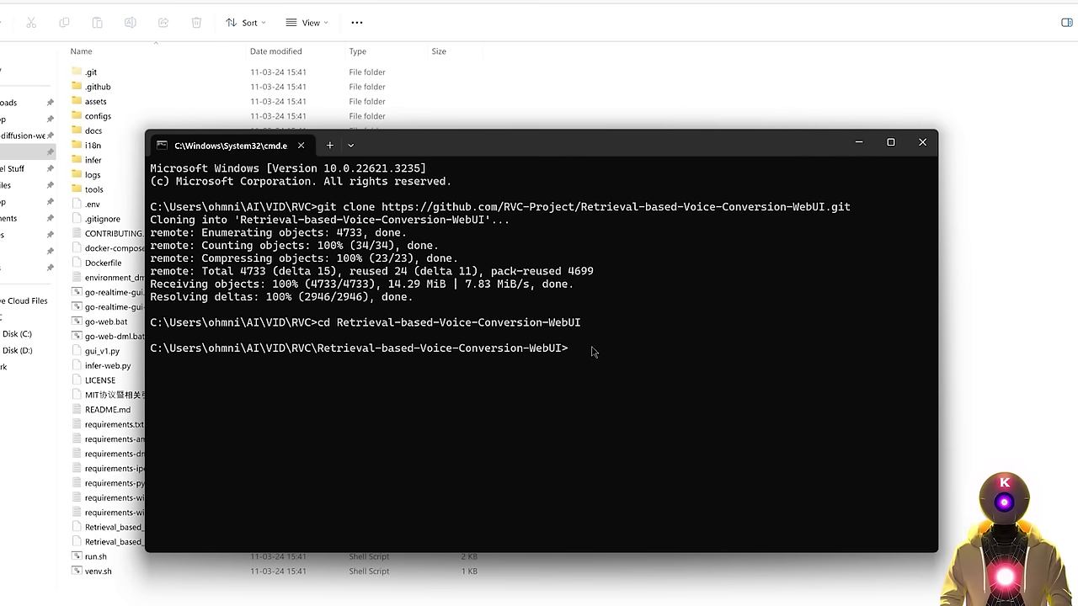
- Run python -c "import torch; print(torch.__version__)" and check the CUDA suffix of the PyTorch version
{"action": "key", "text": "ctrl+v"}
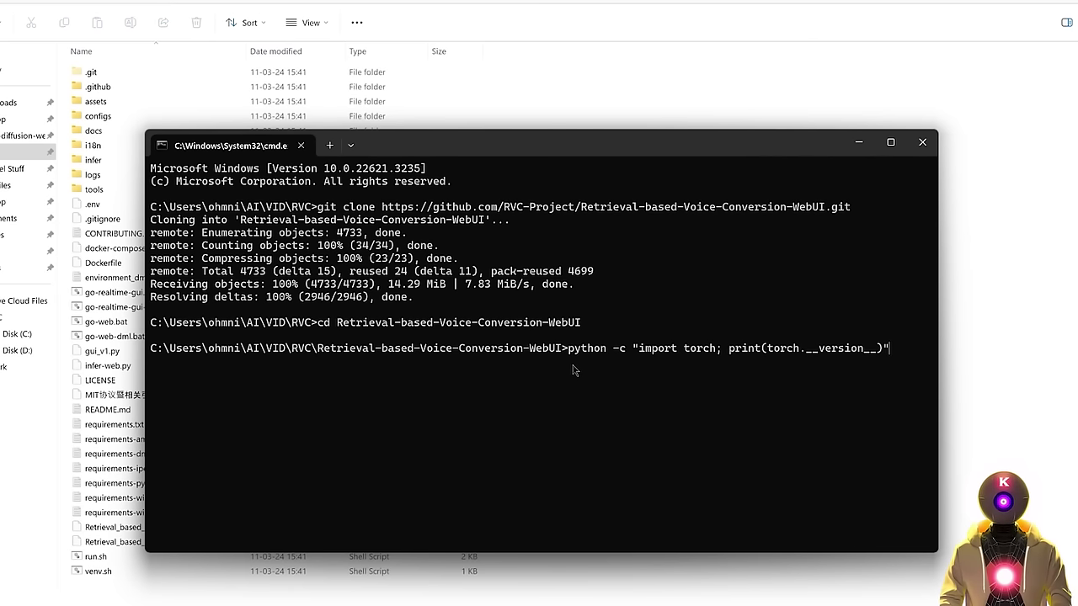
{"action": "key", "text": "Return"}
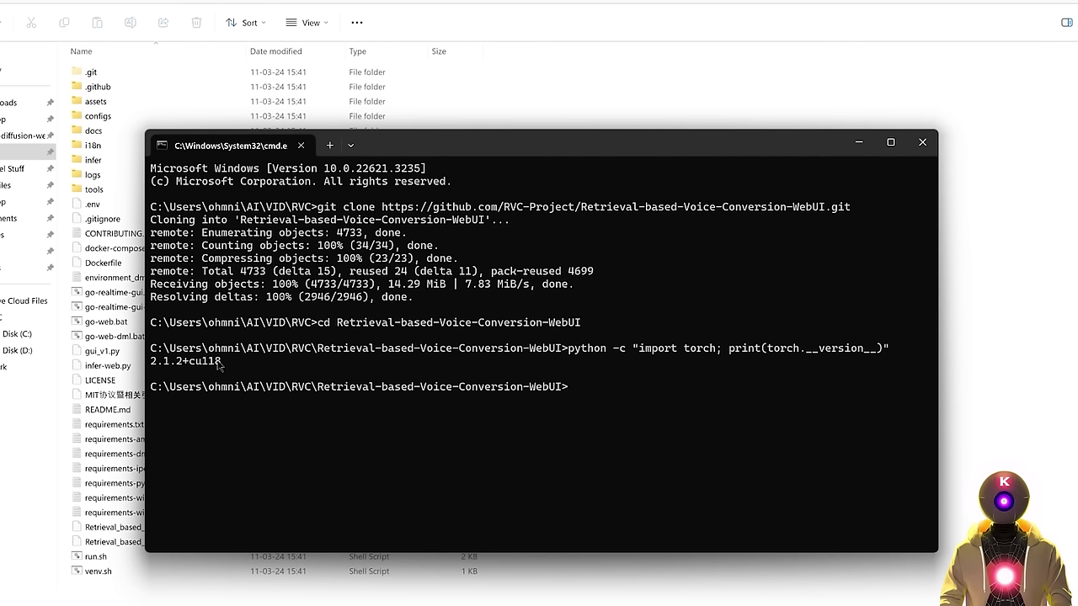
{"action": "left_click_drag", "start_coordinate": [194, 368], "coordinate": [221, 368]}
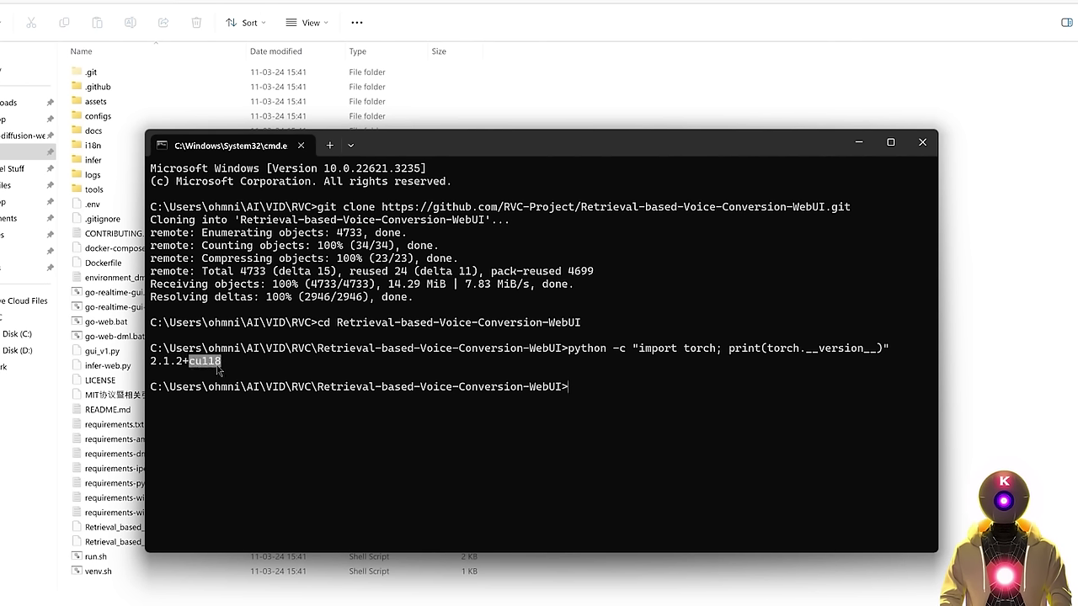
{"action": "left_click", "coordinate": [187, 374]}
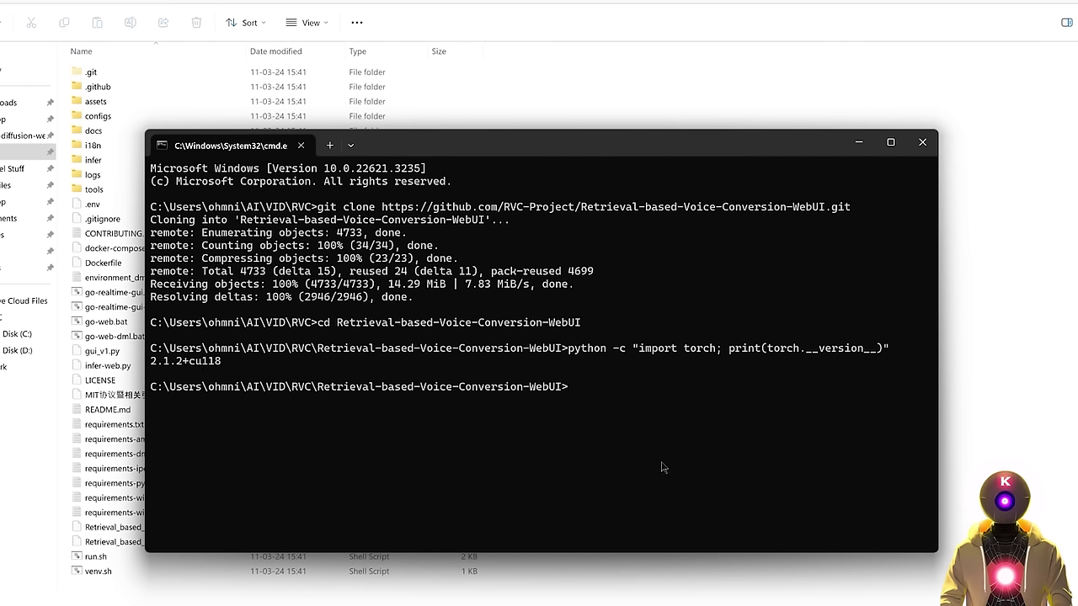
- Create a virtual environment with python -m venv env and activate it with env\Scripts\activate
{"action": "key", "text": "ctrl+v"}
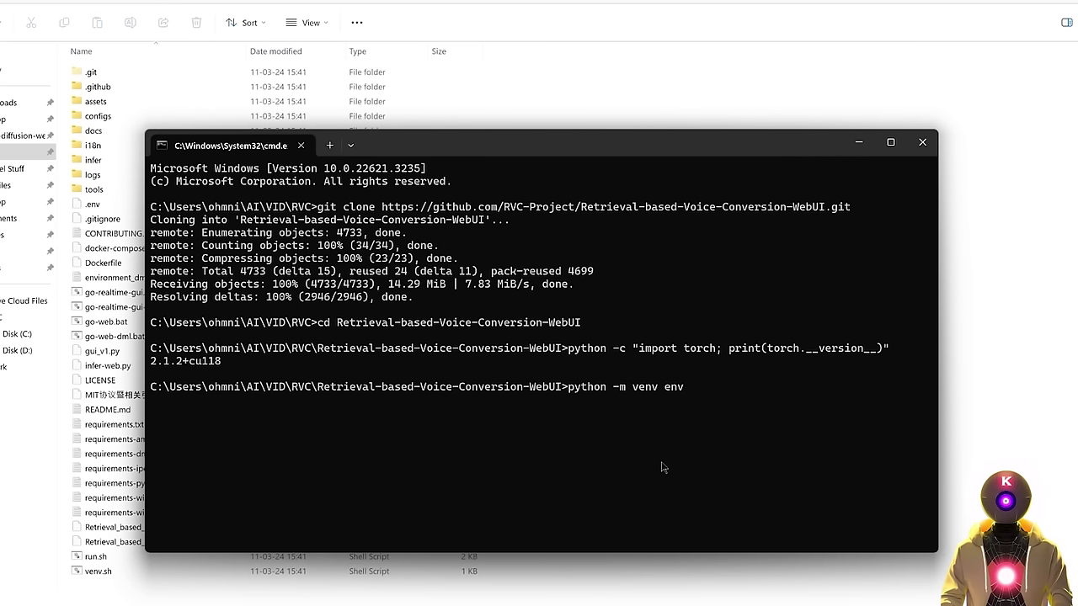
{"action": "type", "text": "env\\Scripts\\activate"}
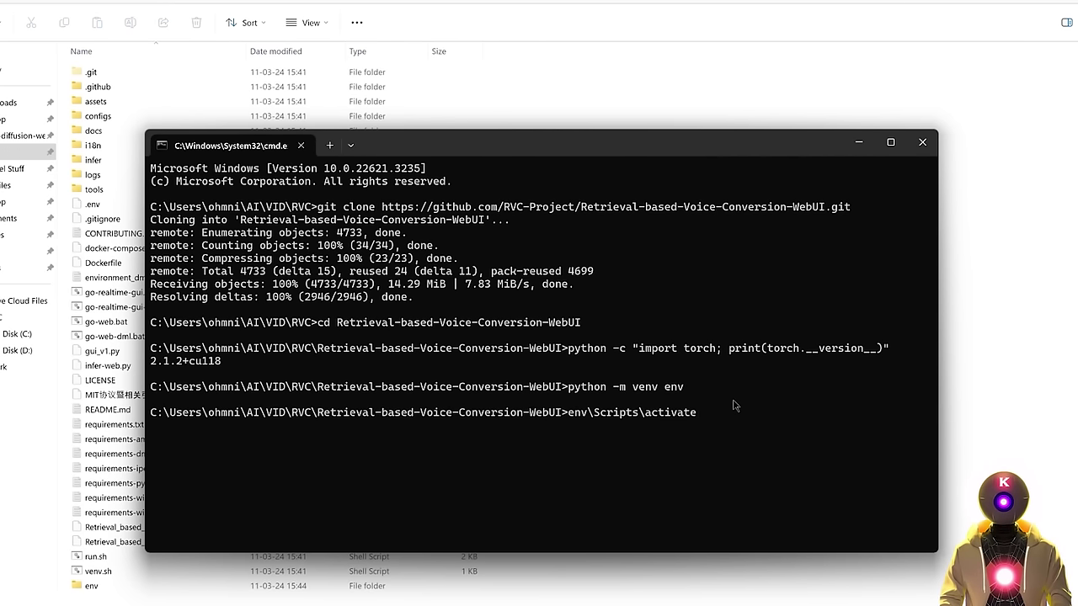
{"action": "key", "text": "Return"}
{"action": "key", "text": "ctrl+v"}
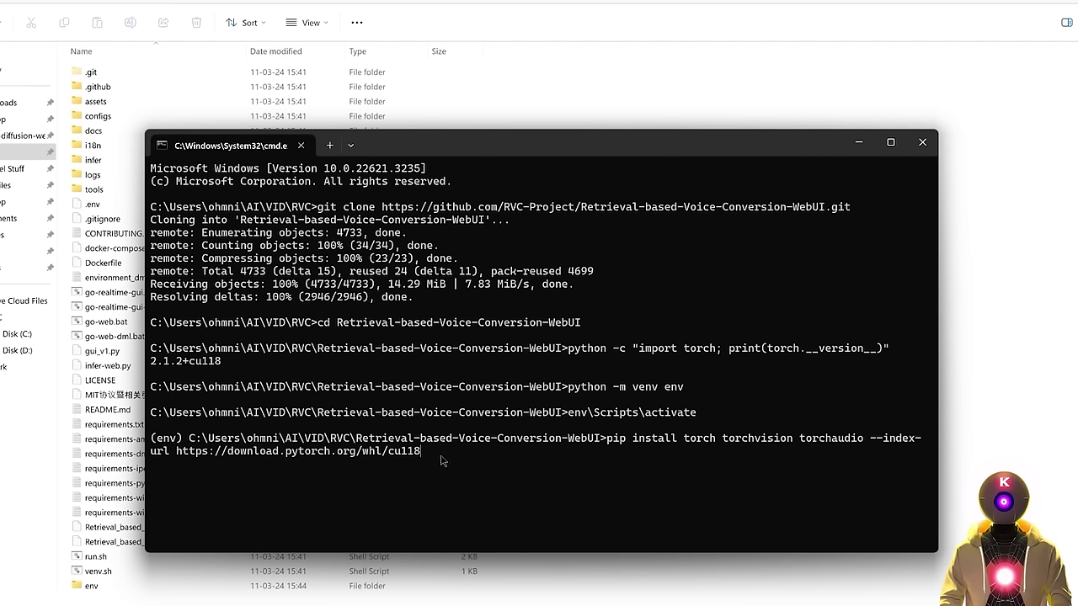
{"action": "key", "text": "BackSpace"}
{"action": "type", "text": "7"}
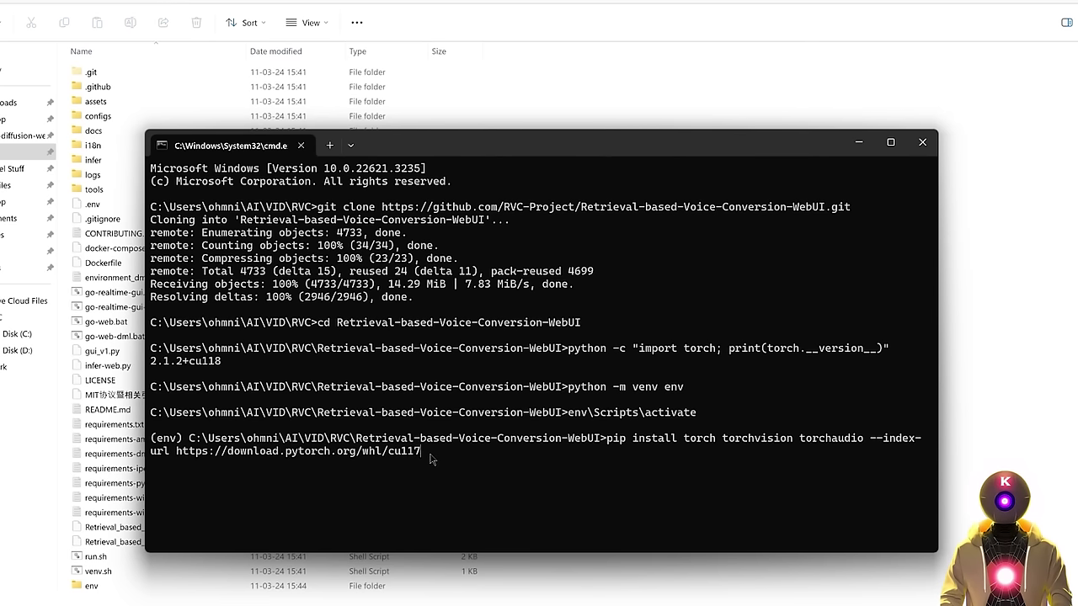
{"action": "key", "text": "BackSpace"}
{"action": "type", "text": "8"}
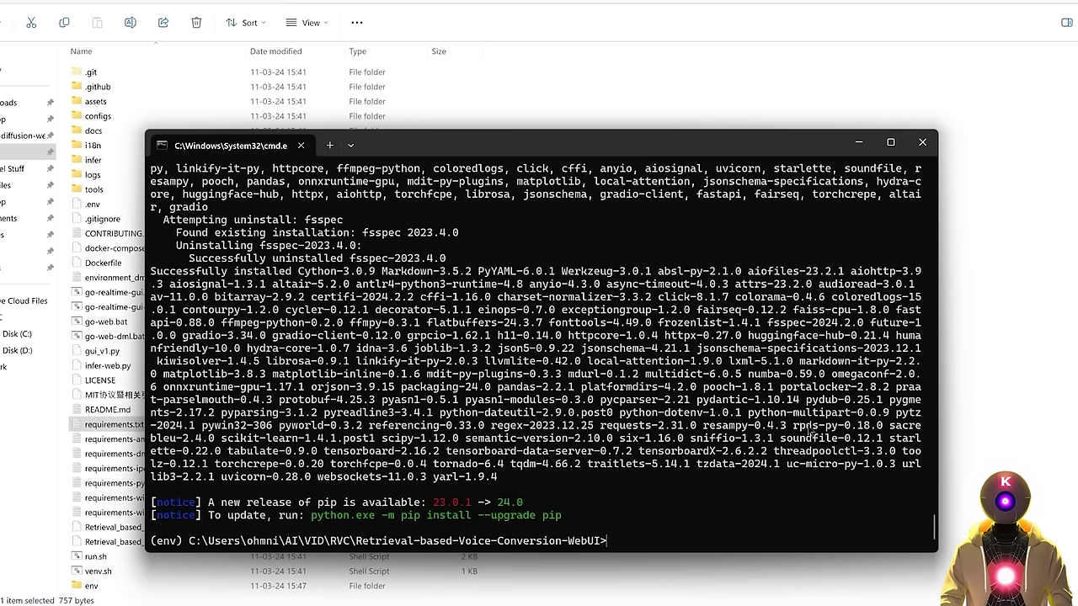
- Uninstall numpy from the virtual environment, approving the removal, and install numpy==1.23.5 in its place
{"action": "key", "text": "ctrl+v"}
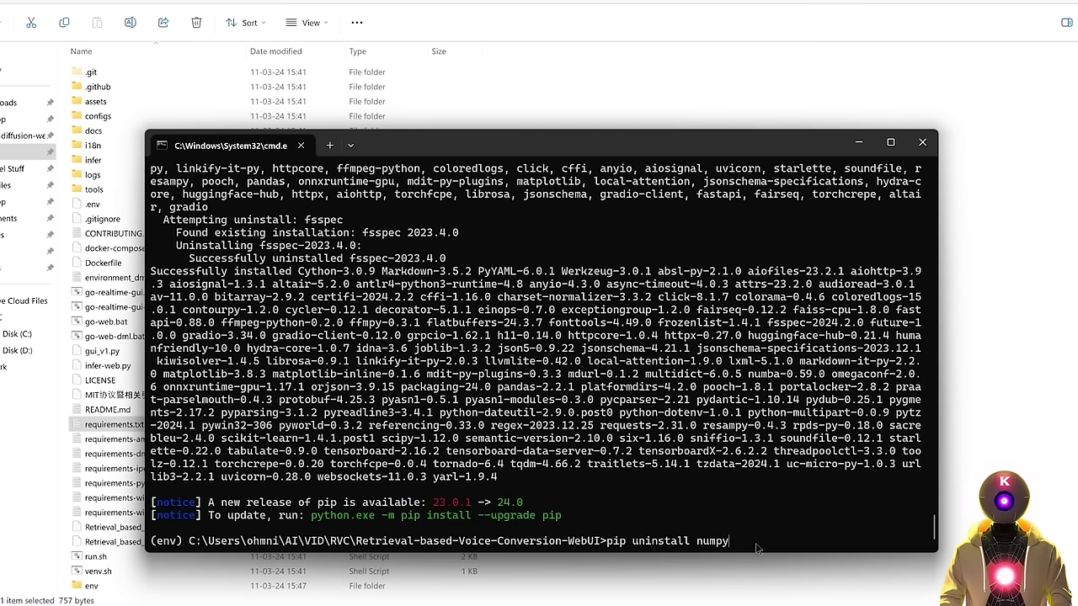
{"action": "key", "text": "Return"}
{"action": "type", "text": "y"}
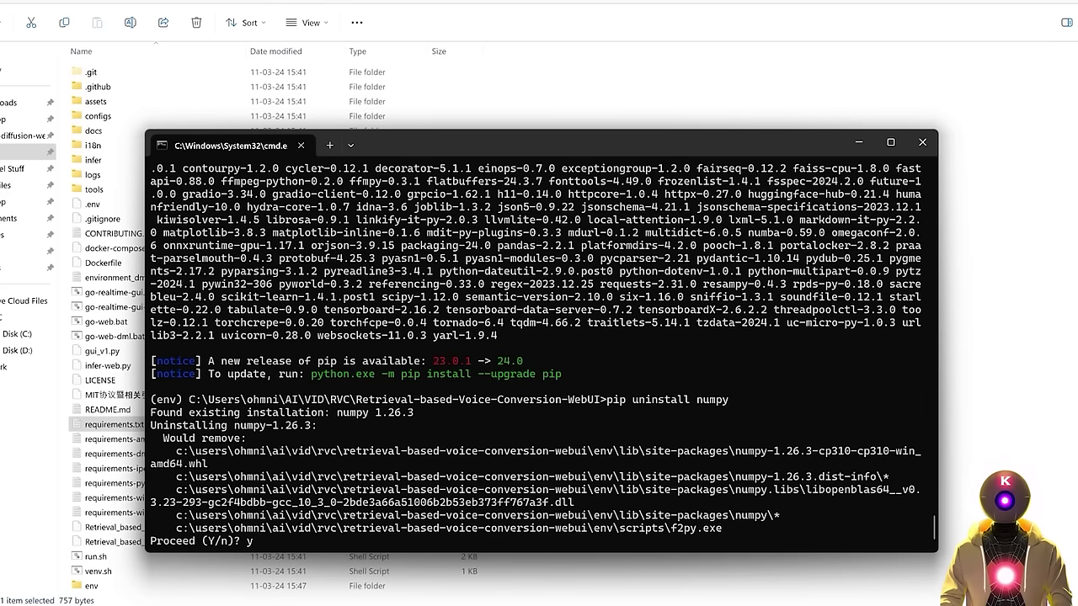
{"action": "key", "text": "Return"}
{"action": "type", "text": "pip install numpy==1.23.5"}
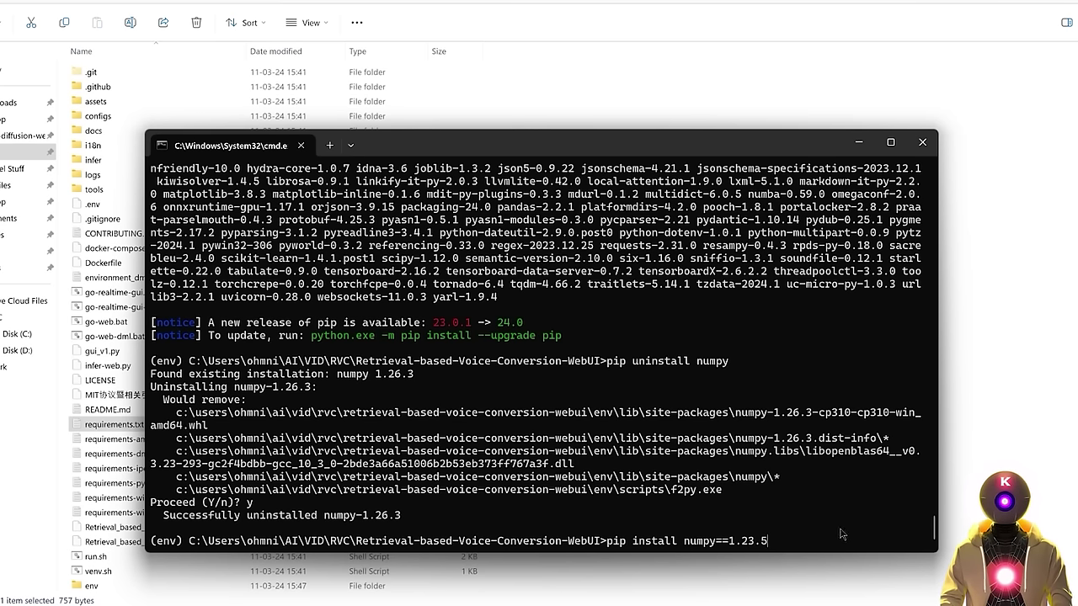
{"action": "key", "text": "Return"}
- Download the pretrained models with python tools/download_models.py and close the command prompt
{"action": "type", "text": "python tools/download_models.py"}
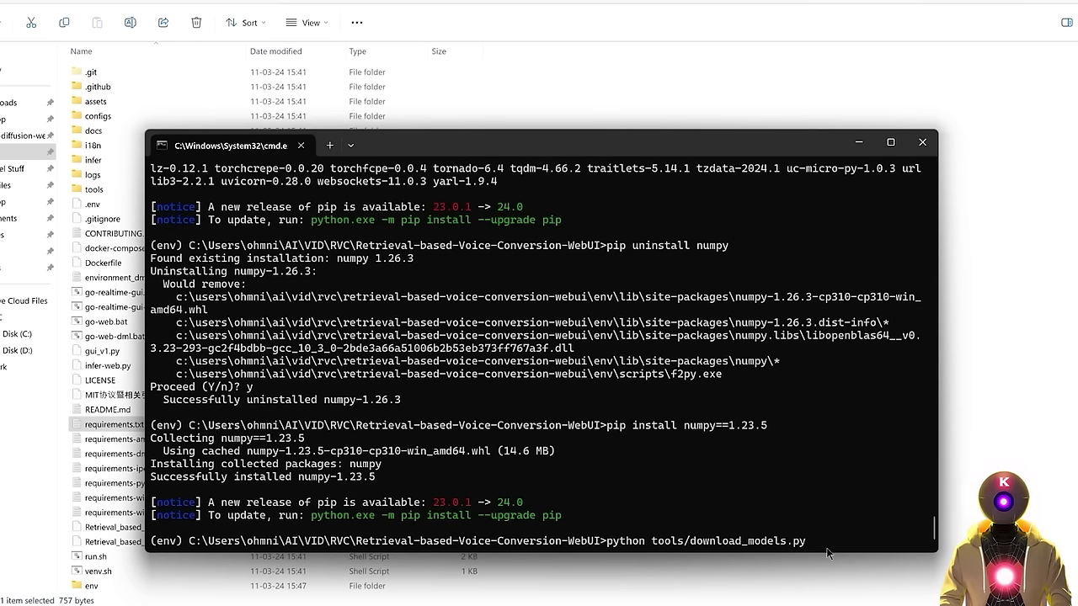
{"action": "key", "text": "Return"}
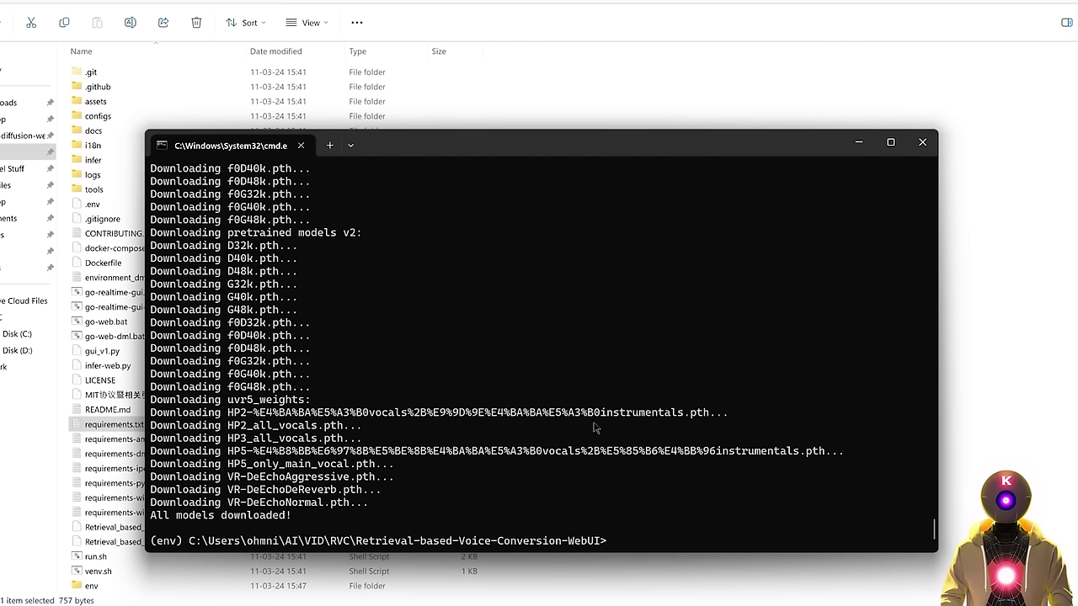
{"action": "left_click", "coordinate": [922, 142]}
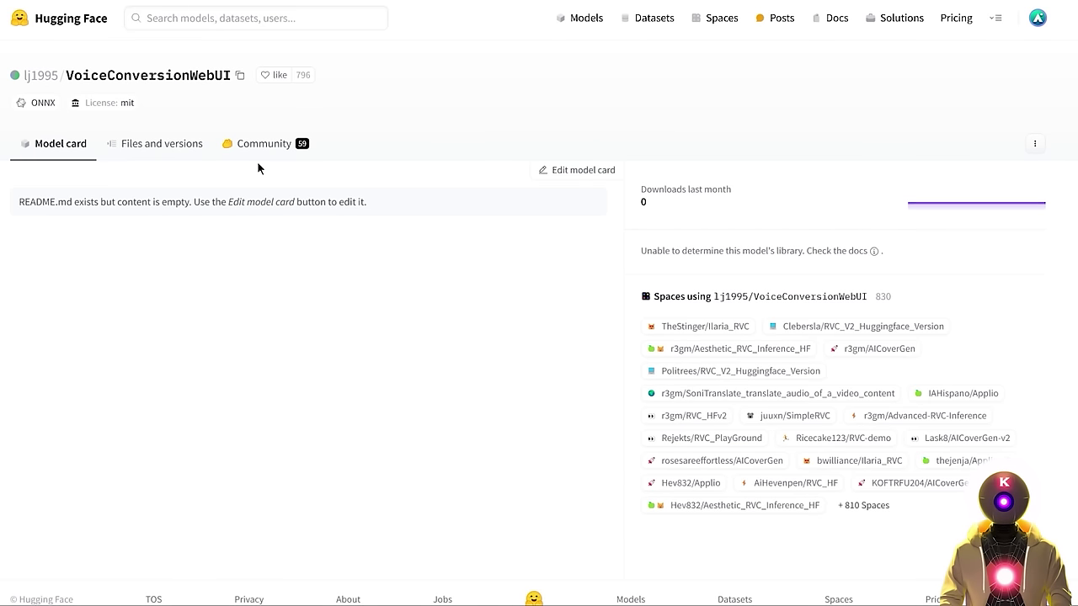
- Look through the repository files of lj1995/VoiceConversionWebUI on Hugging Face for ffmpeg.exe and ffprobe.exe
{"action": "left_click", "coordinate": [152, 144]}
{"action": "scroll", "coordinate": [152, 143], "scroll_direction": "down", "scroll_amount": 3}
{"action": "scroll", "coordinate": [59, 290], "scroll_direction": "down", "scroll_amount": 4}
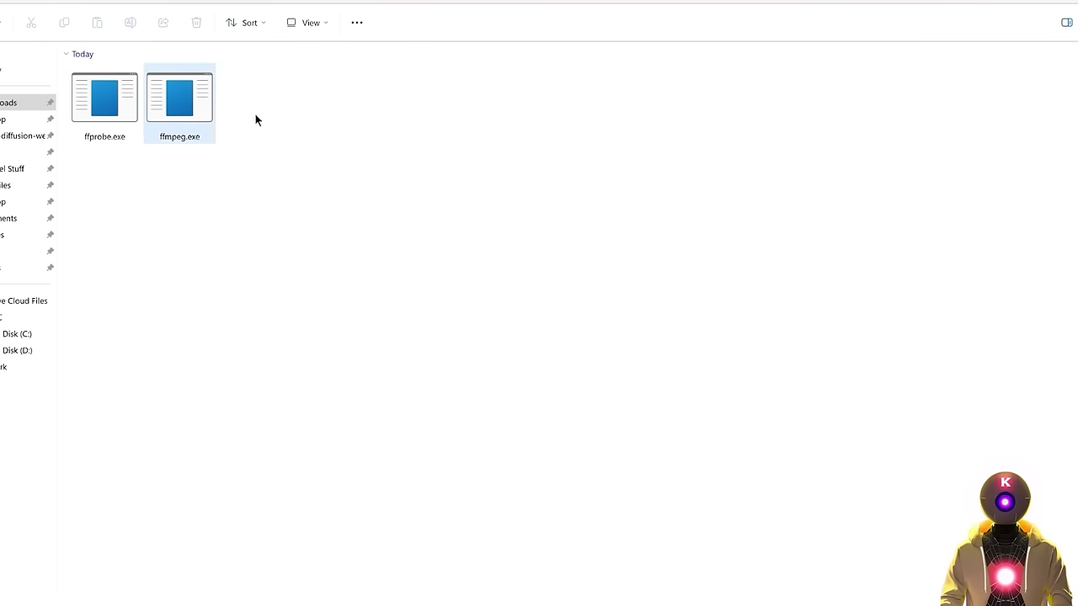
- Copy ffprobe.exe and ffmpeg.exe into the Retrieval-based-Voice-Conversion-WebUI folder
{"action": "left_click_drag", "start_coordinate": [291, 197], "coordinate": [124, 111]}
{"action": "key", "text": "ctrl+c"}
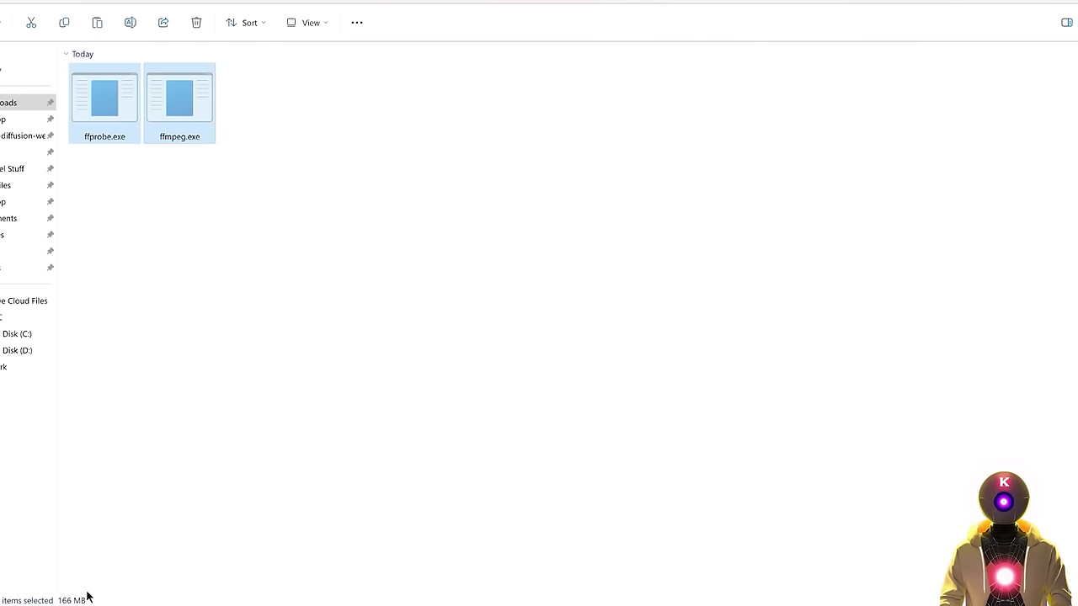
{"action": "left_click", "coordinate": [26, 152]}
{"action": "key", "text": "ctrl+v"}
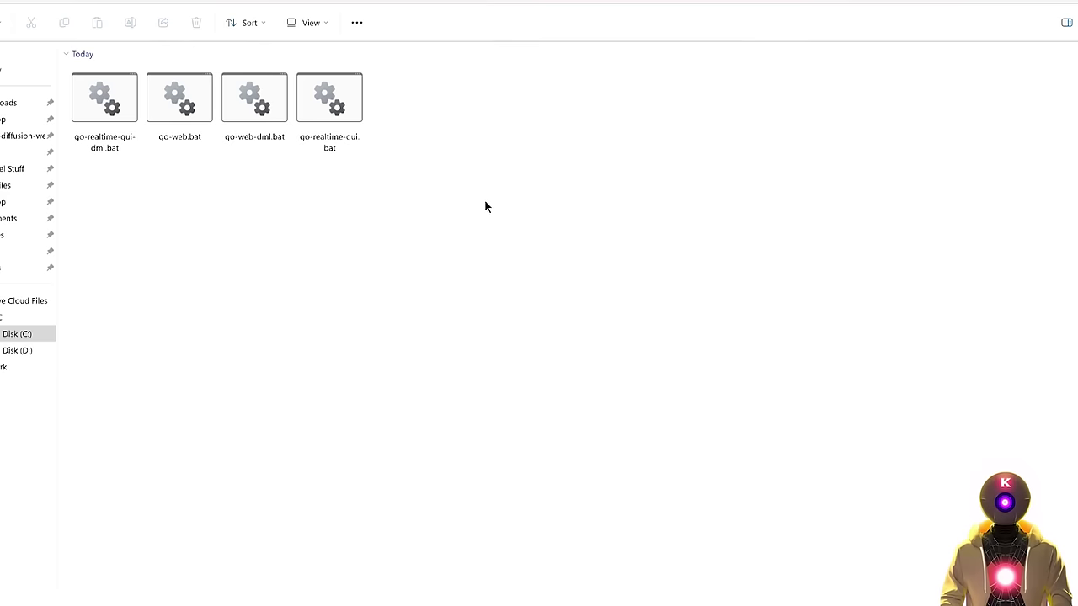
- Move the four go-*.bat files into the Retrieval-based-Voice-Conversion-WebUI folder, replacing the existing ones, and launch go-web.bat
{"action": "left_click_drag", "start_coordinate": [485, 206], "coordinate": [126, 100]}
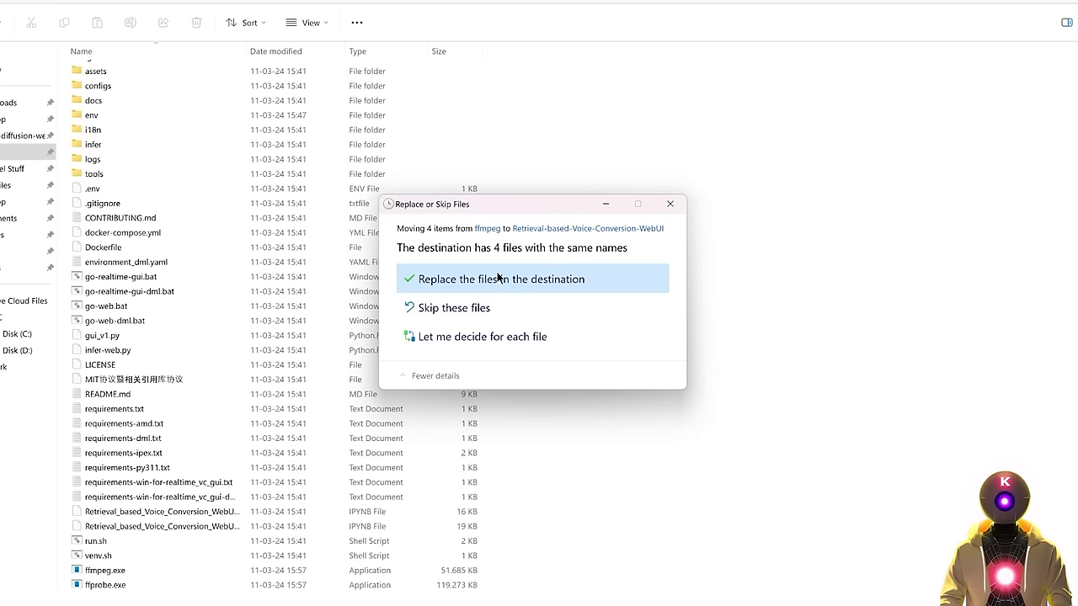
{"action": "left_click", "coordinate": [493, 284]}
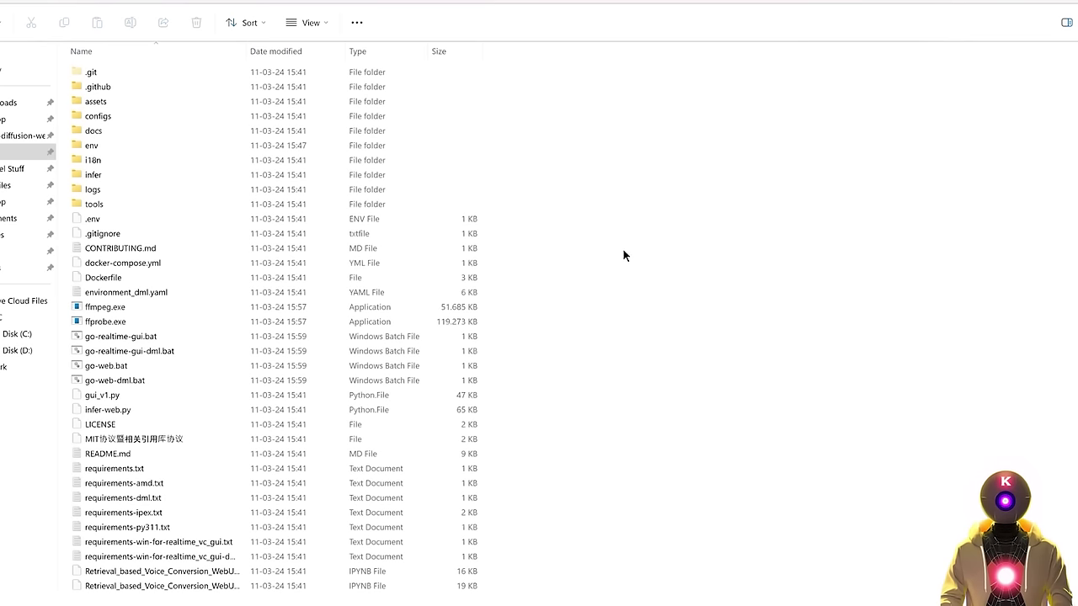
{"action": "double_click", "coordinate": [106, 365]}
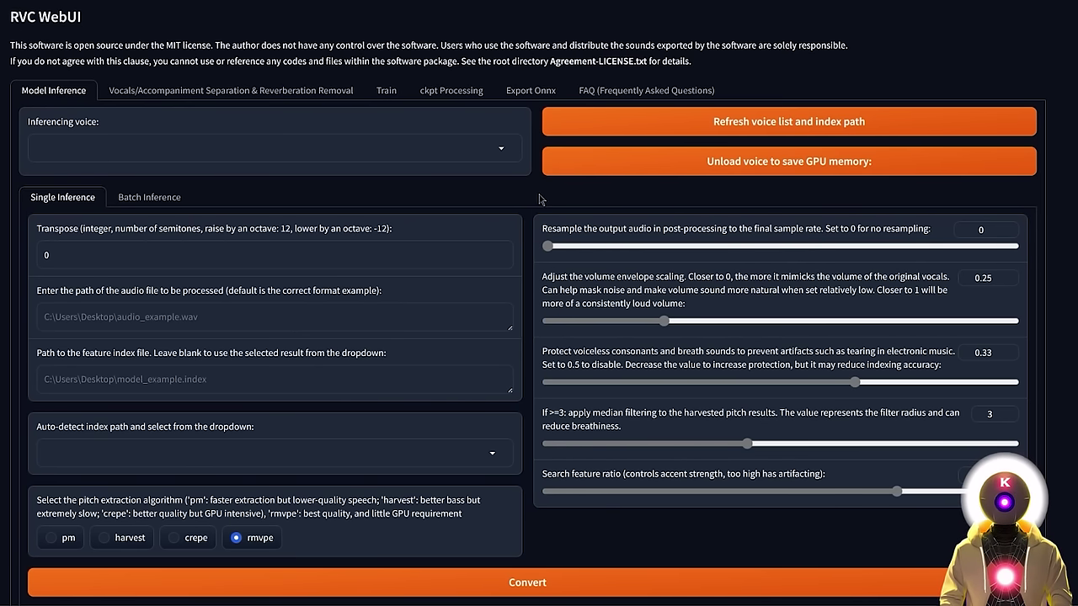
- Examine the training page of RVC WebUI, from the experiment configuration to the model training settings, and compare it with model inference
{"action": "left_click", "coordinate": [386, 91]}
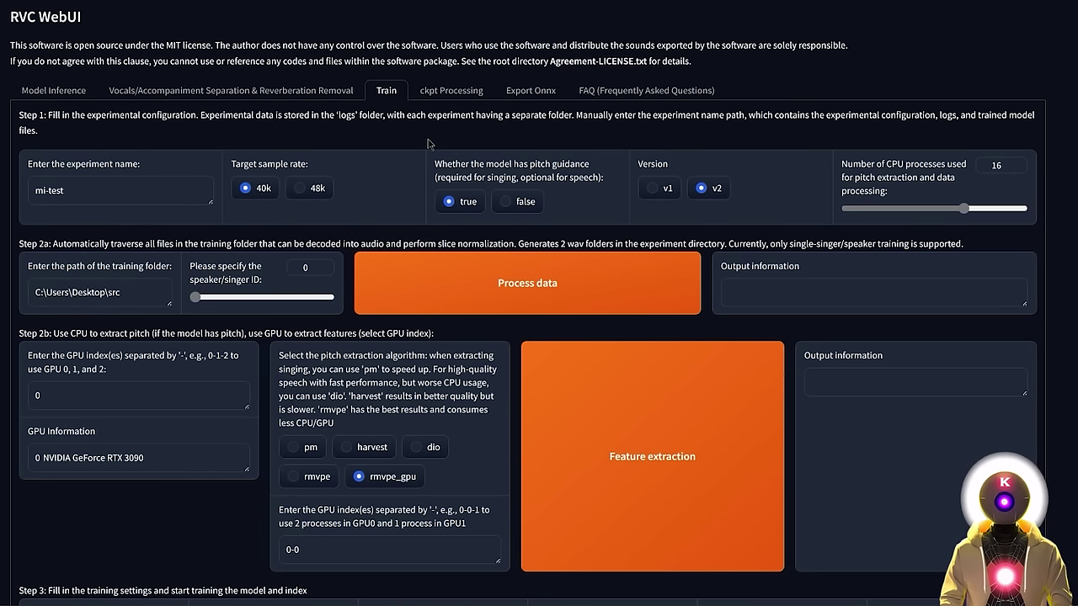
{"action": "scroll", "coordinate": [518, 139], "scroll_direction": "down", "scroll_amount": 5}
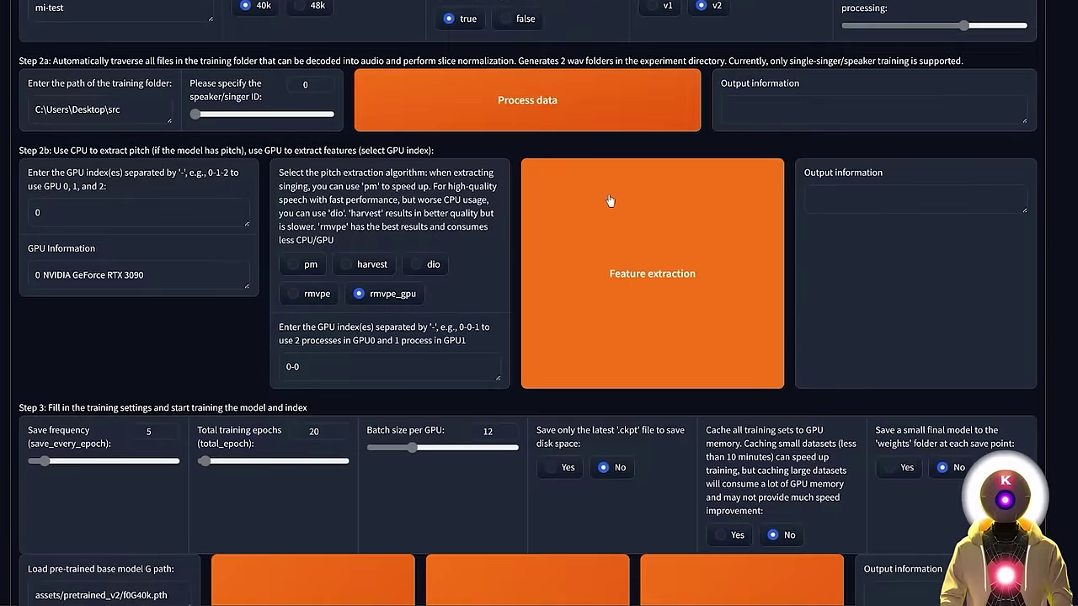
{"action": "scroll", "coordinate": [493, 130], "scroll_direction": "up", "scroll_amount": 5}
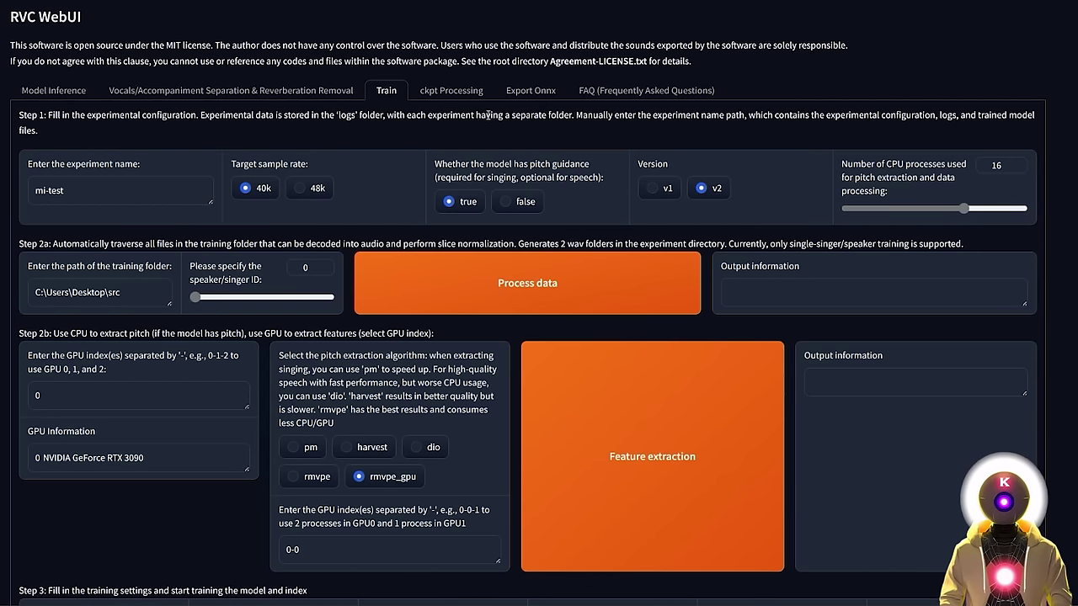
{"action": "left_click", "coordinate": [54, 90]}
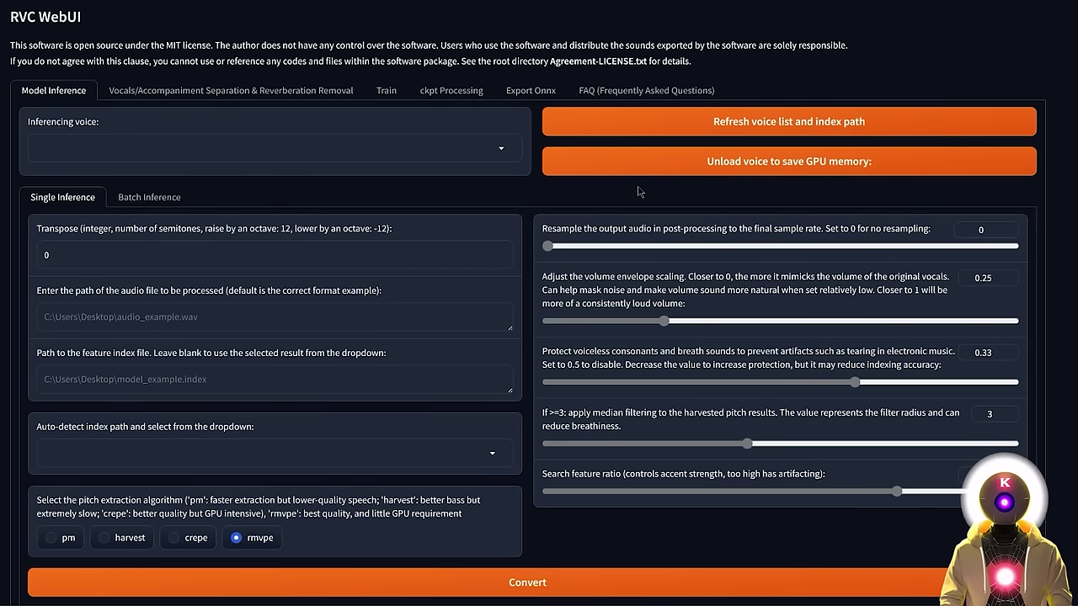
{"action": "left_click", "coordinate": [394, 94]}
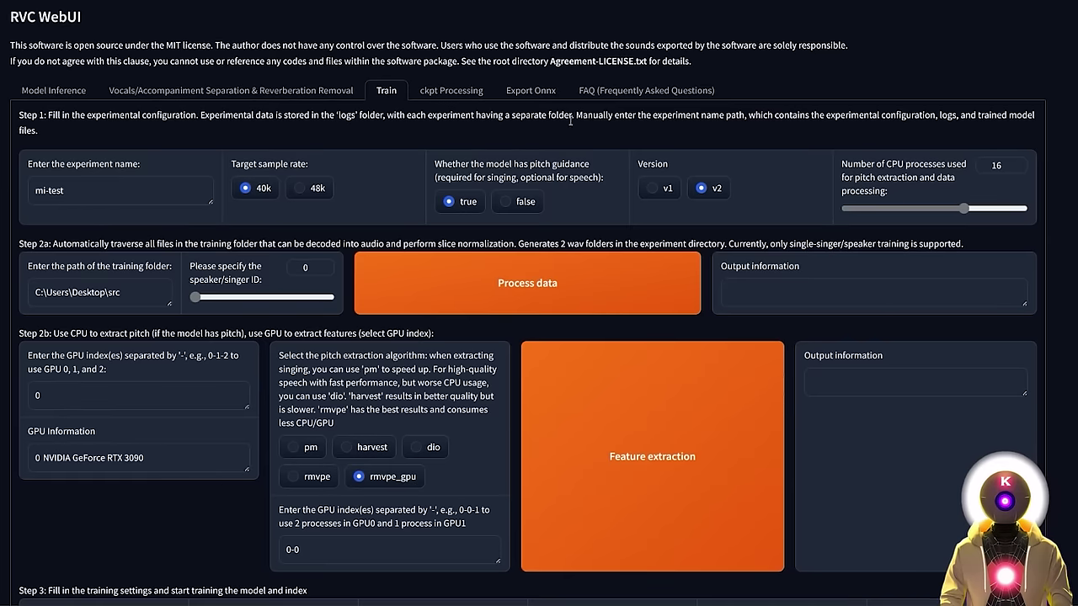
{"action": "scroll", "coordinate": [668, 139], "scroll_direction": "down", "scroll_amount": 5}
{"action": "scroll", "coordinate": [669, 137], "scroll_direction": "down", "scroll_amount": 1}
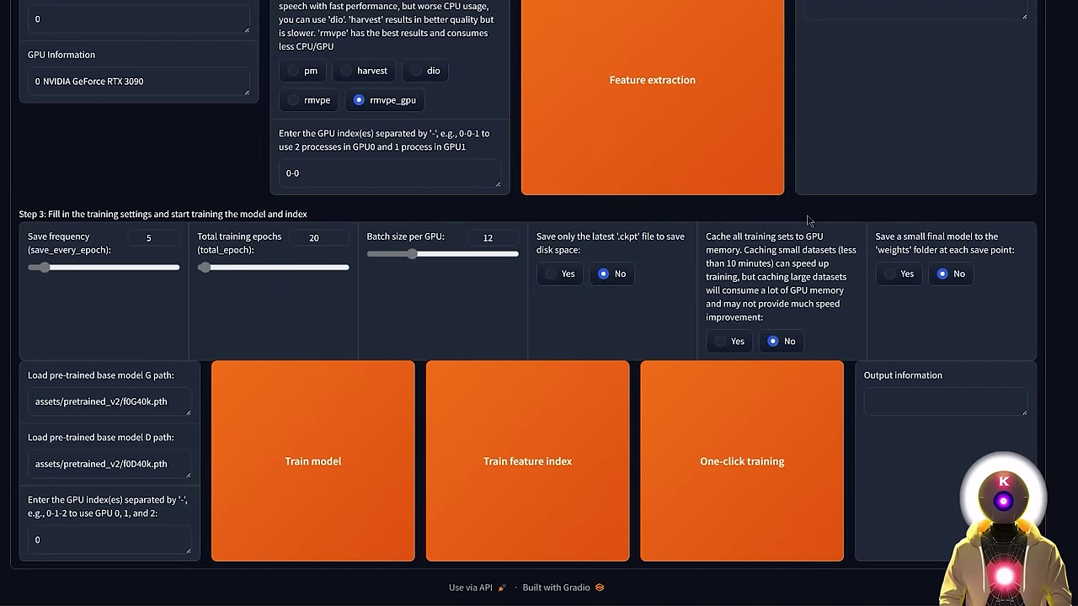
{"action": "scroll", "coordinate": [738, 353], "scroll_direction": "up", "scroll_amount": 1}
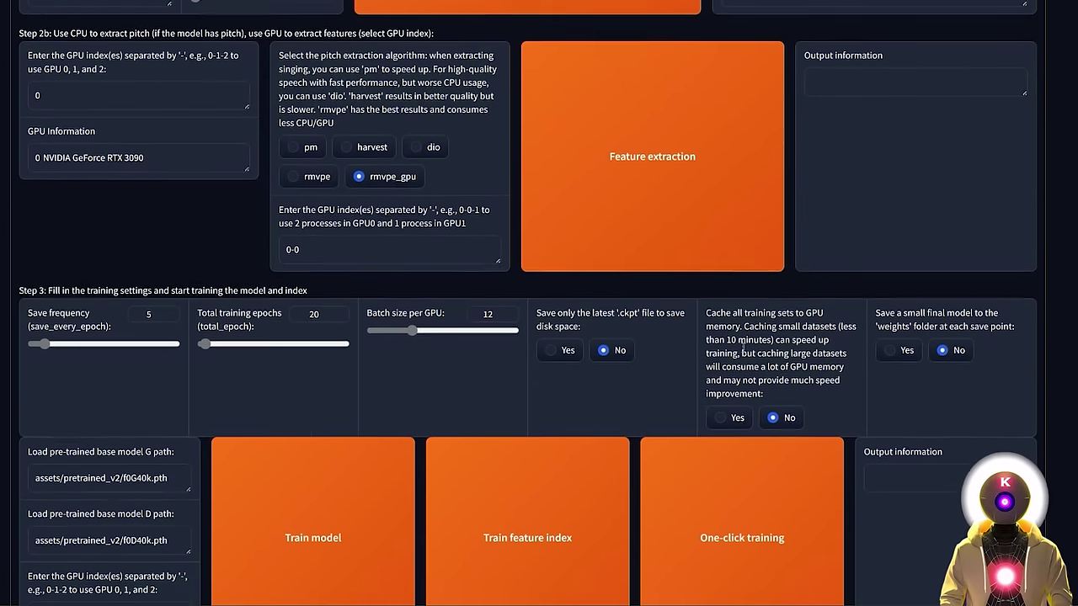
{"action": "scroll", "coordinate": [730, 390], "scroll_direction": "up", "scroll_amount": 5}
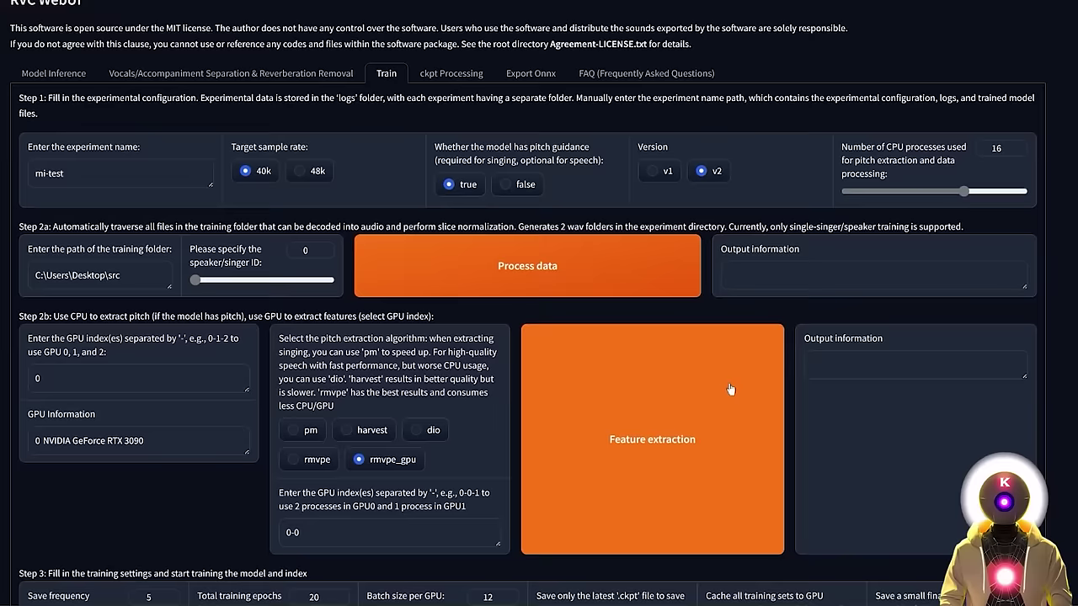
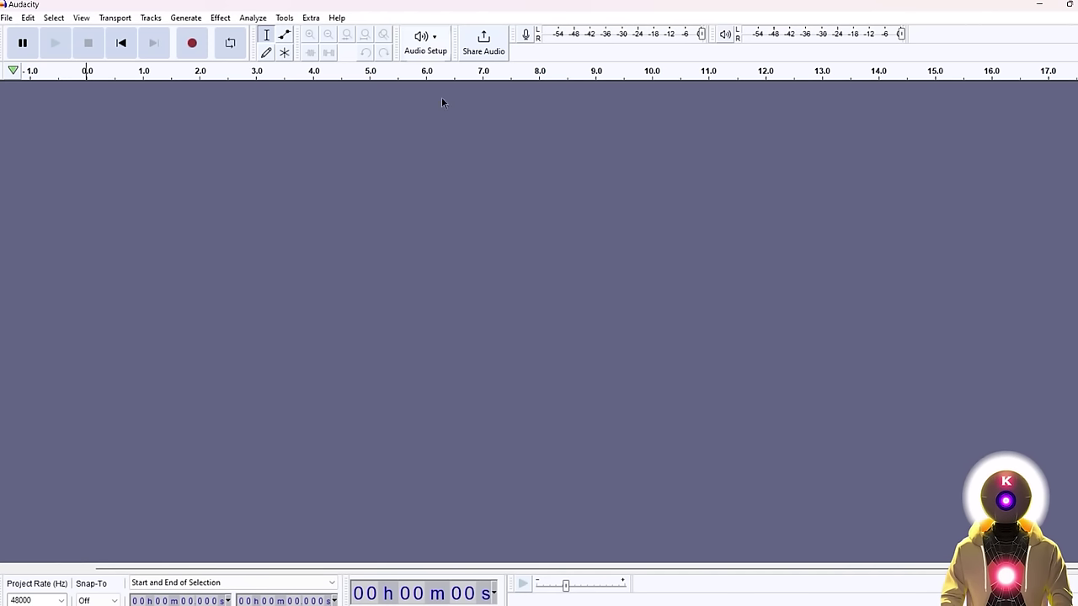
- Switch to Audacity, record a short voice clip on a new track and stop the recording
{"action": "key", "text": "r"}
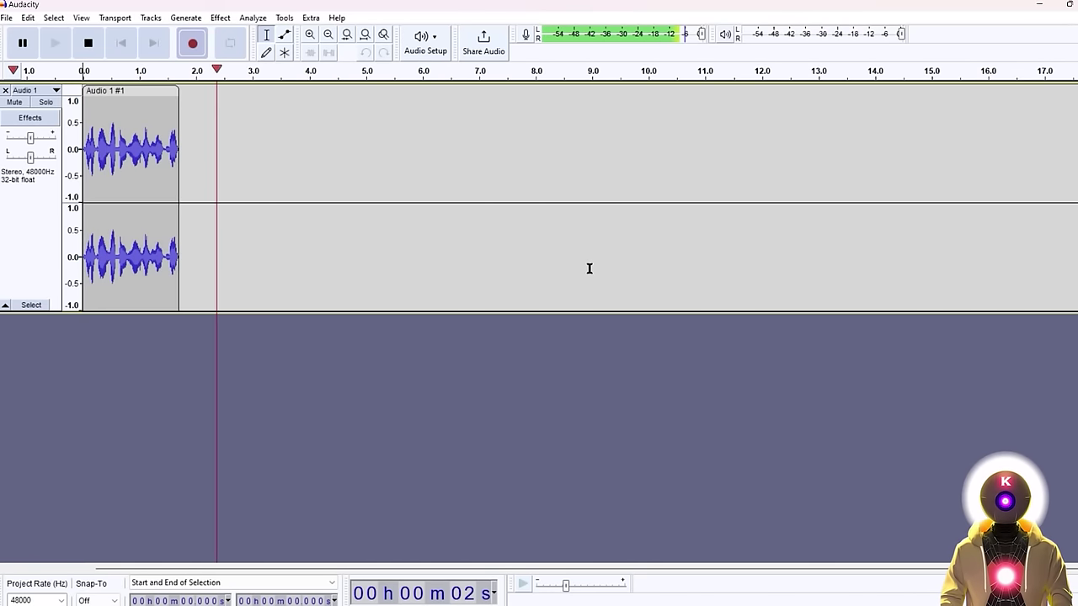
{"action": "key", "text": "space"}
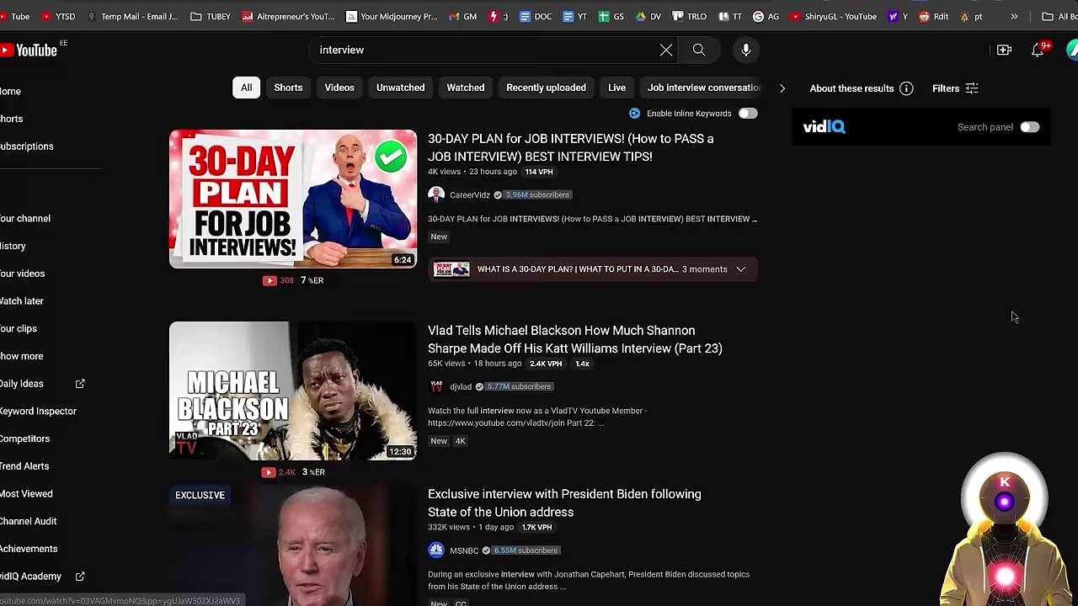
- Browse the YouTube search results for "interview" for a clip with clear speech
{"action": "scroll", "coordinate": [842, 211], "scroll_direction": "down", "scroll_amount": 3}
{"action": "scroll", "coordinate": [830, 174], "scroll_direction": "down", "scroll_amount": 1}
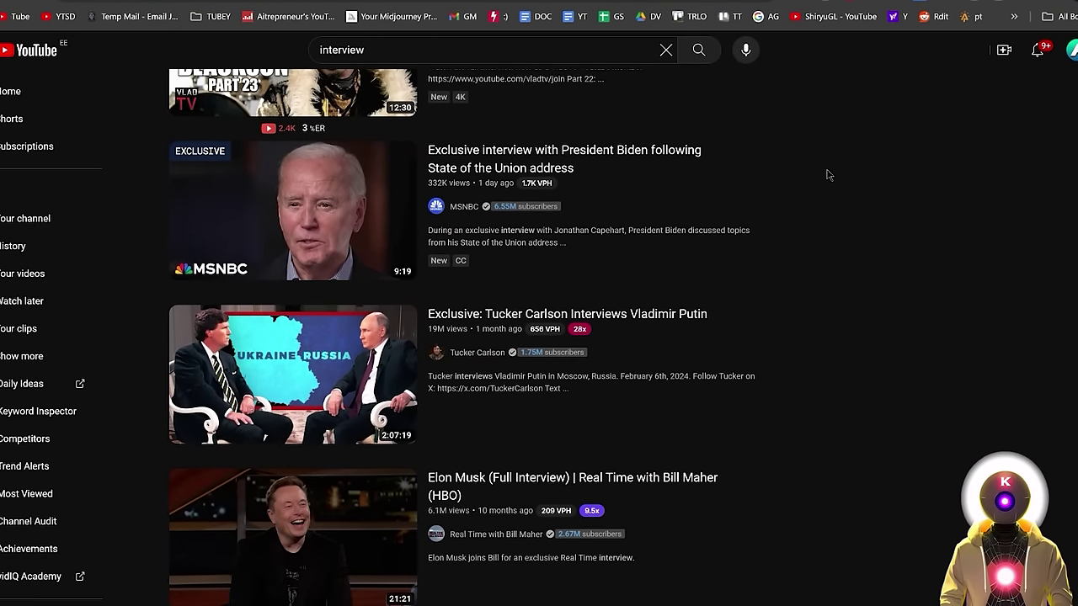
{"action": "mouse_move", "coordinate": [455, 202]}
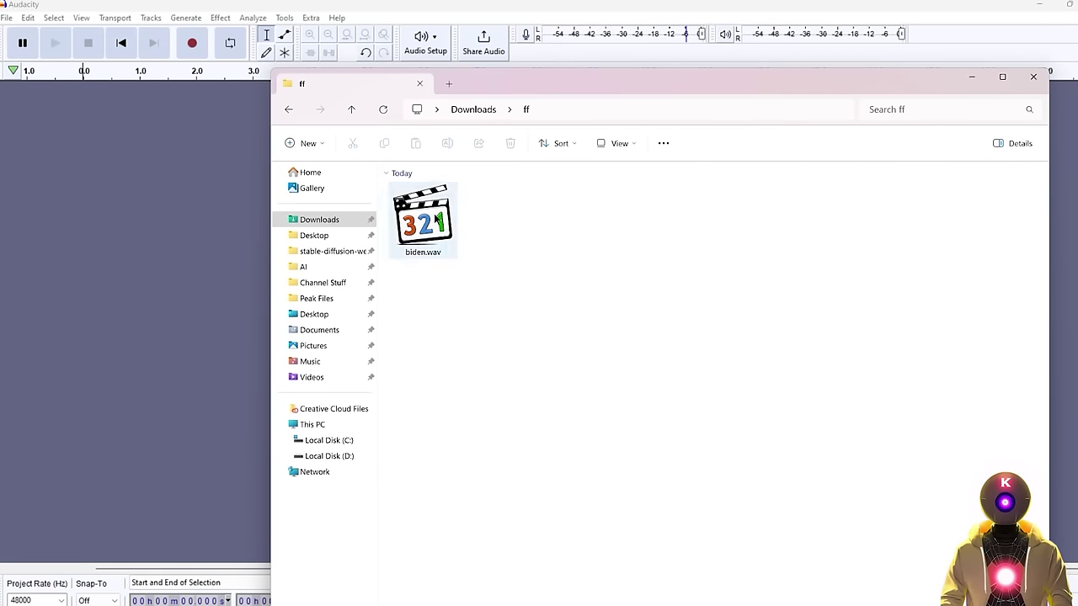
- Import biden.wav from the ff folder into the empty Audacity project and return the playhead to the start
{"action": "left_click_drag", "start_coordinate": [437, 220], "coordinate": [153, 170]}
{"action": "scroll", "coordinate": [152, 168], "scroll_direction": "up", "scroll_amount": 2}
{"action": "left_click", "coordinate": [122, 44]}
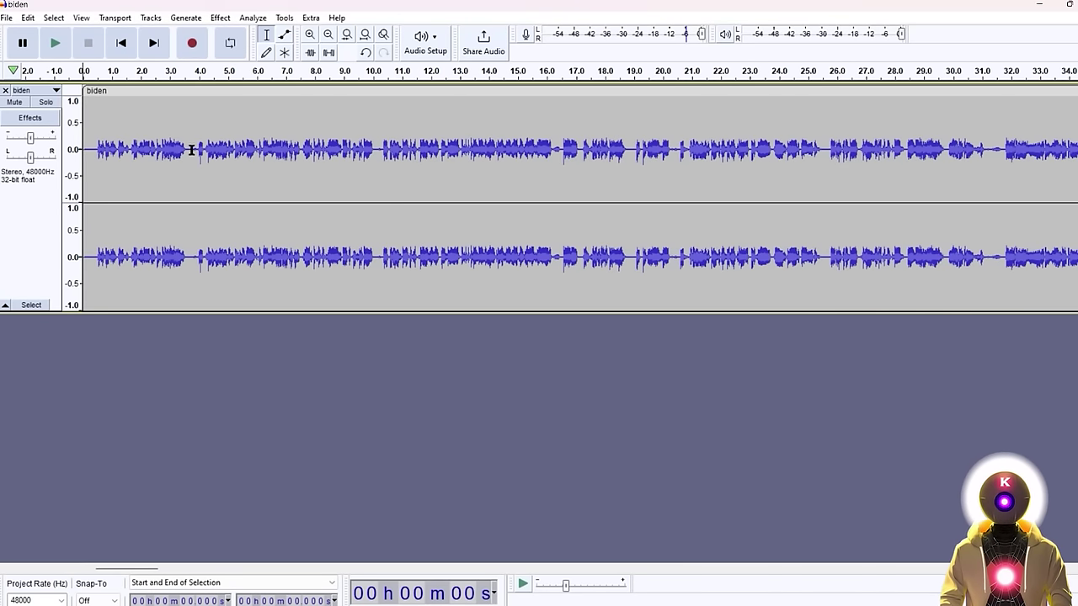
- Play the opening of the biden track from about 0.48 seconds and stop playback
{"action": "scroll", "coordinate": [89, 144], "scroll_direction": "up", "scroll_amount": 3}
{"action": "left_click", "coordinate": [145, 132]}
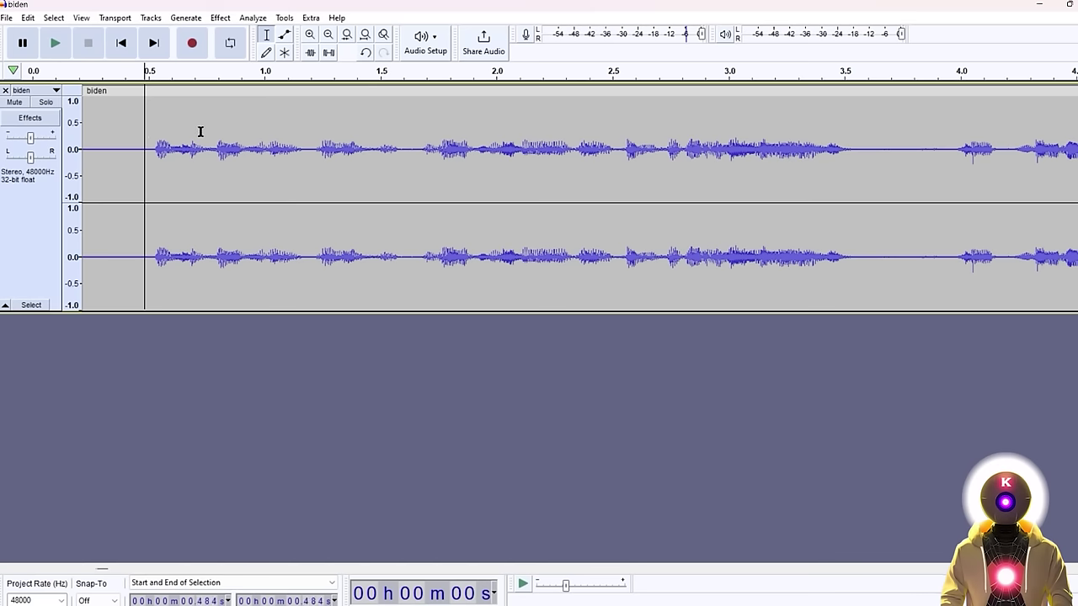
{"action": "key", "text": "space"}
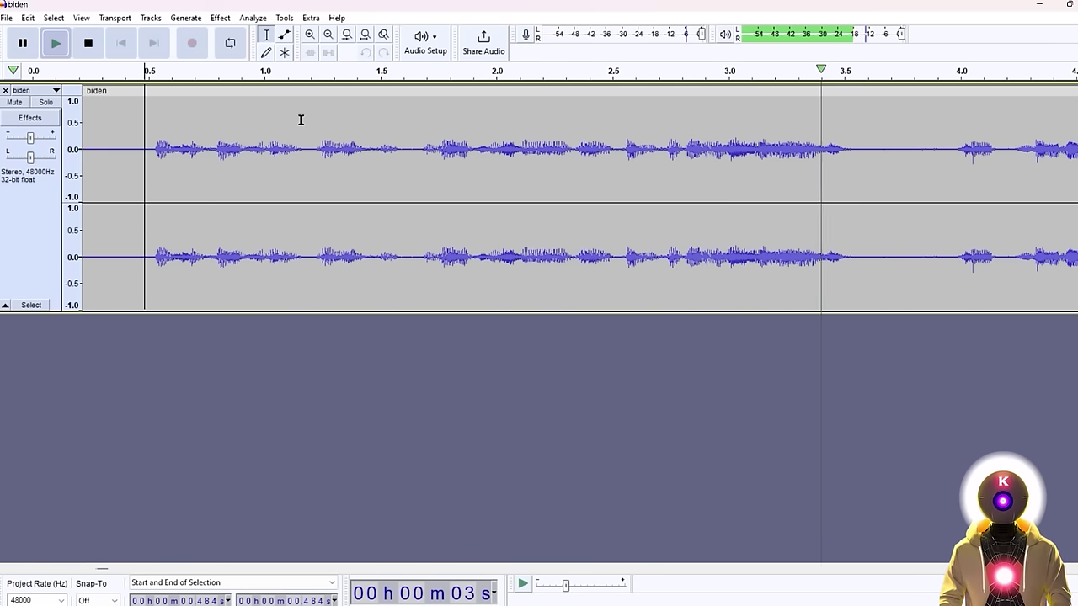
{"action": "key", "text": "space"}
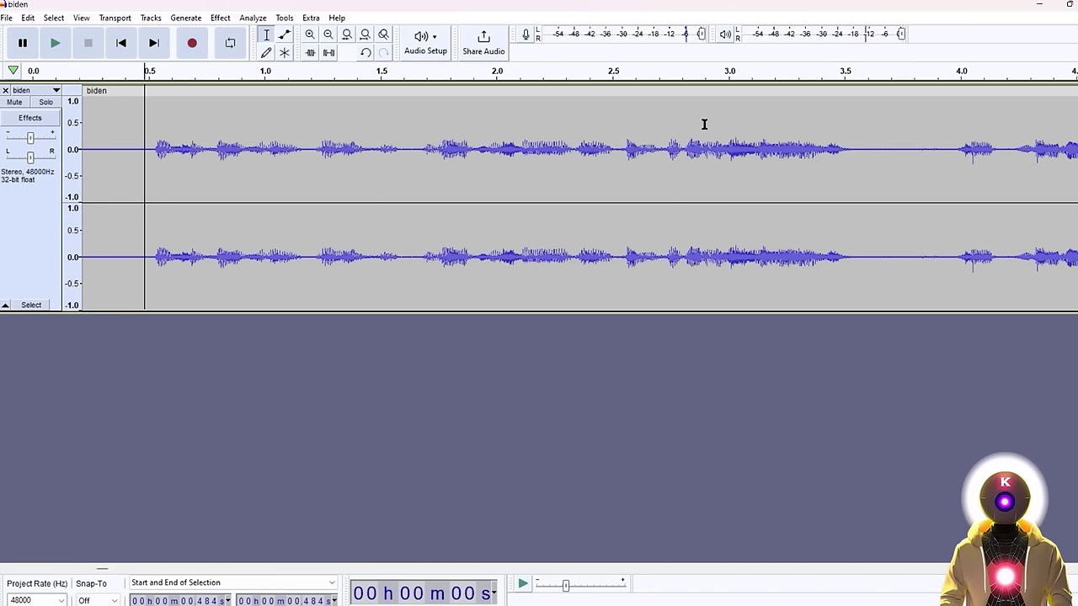
- Delete the opening section of the biden track, from the start to about 3.8 seconds
{"action": "key", "text": "ctrl+3"}
{"action": "key", "text": "ctrl+3"}
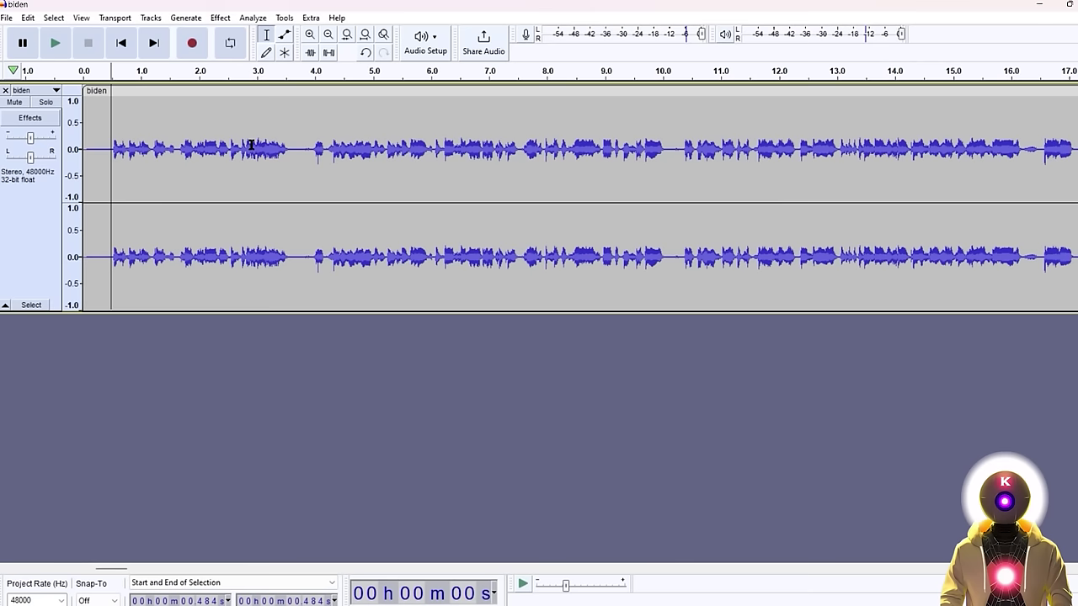
{"action": "left_click", "coordinate": [329, 142]}
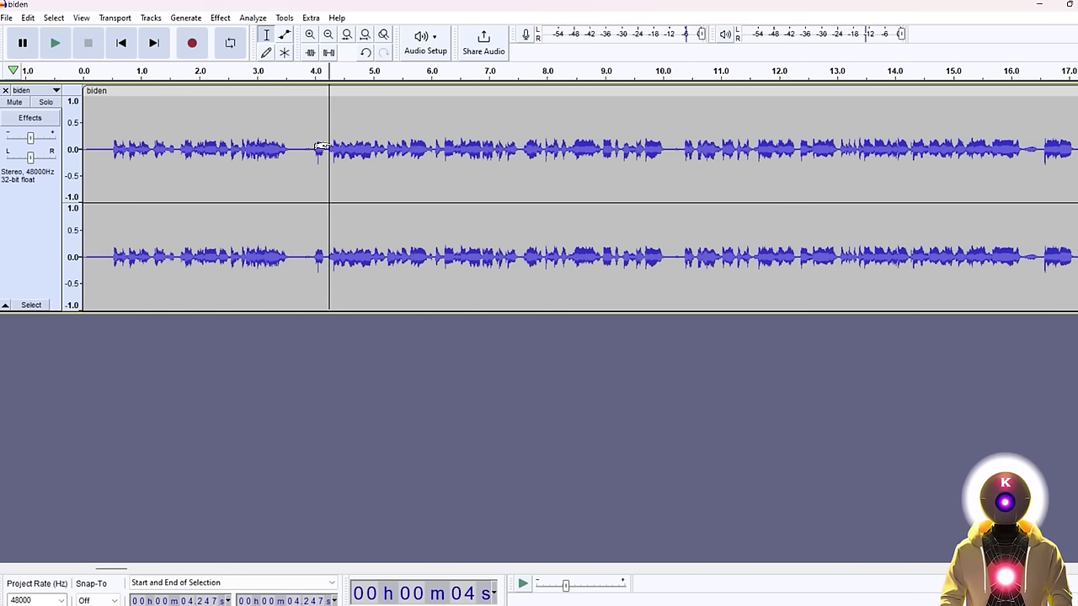
{"action": "left_click_drag", "start_coordinate": [301, 149], "coordinate": [83, 150]}
{"action": "key", "text": "Delete"}
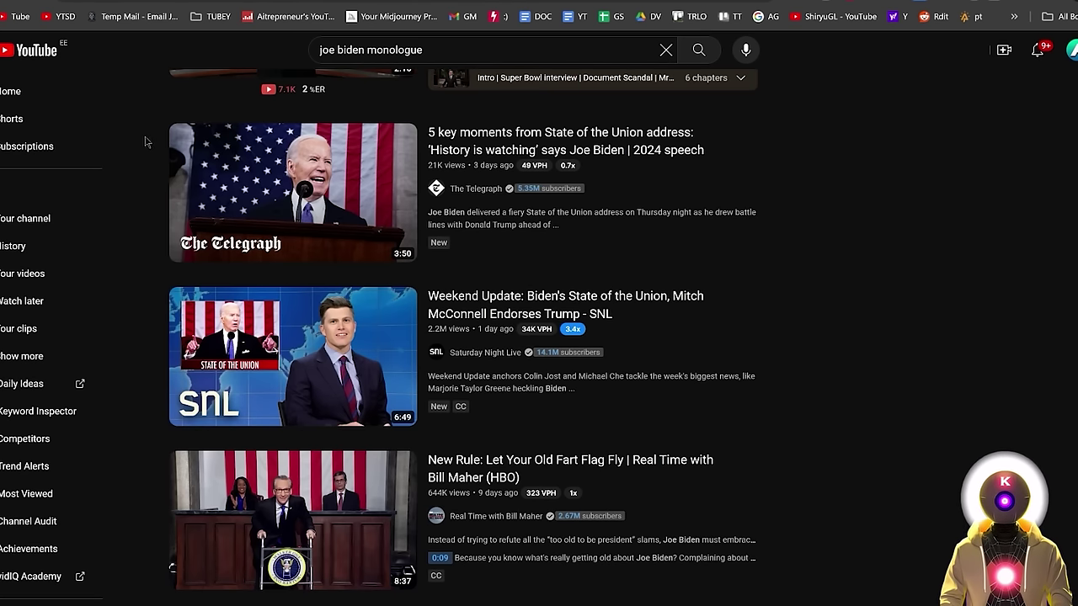
- Switch to RVC WebUI, name the training experiment myvoice and set its target sample rate to 48k
{"action": "mouse_move", "coordinate": [354, 190]}
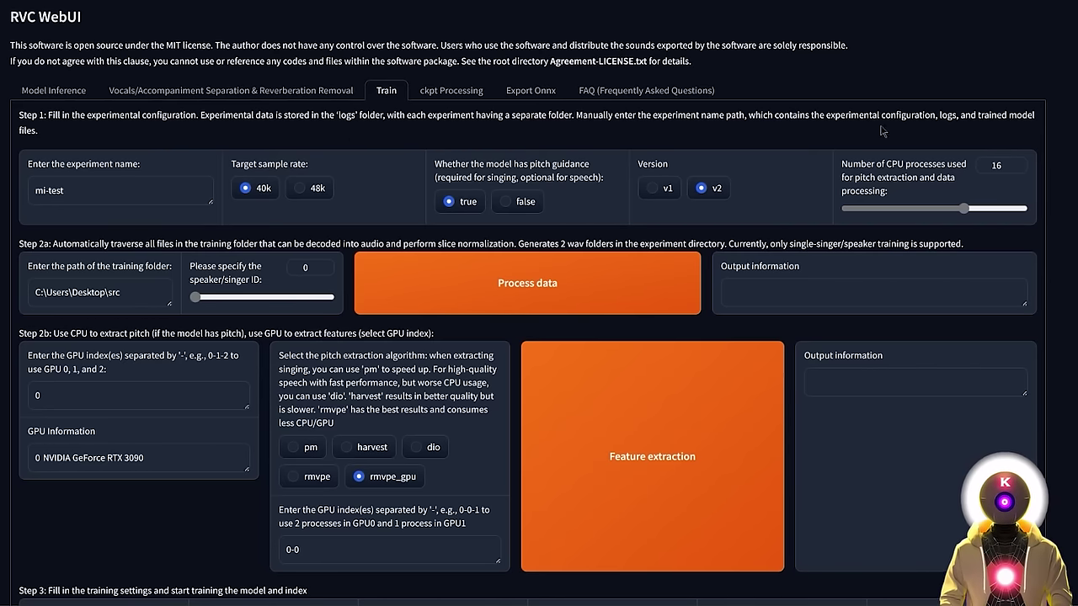
{"action": "scroll", "coordinate": [997, 161], "scroll_direction": "down", "scroll_amount": 5}
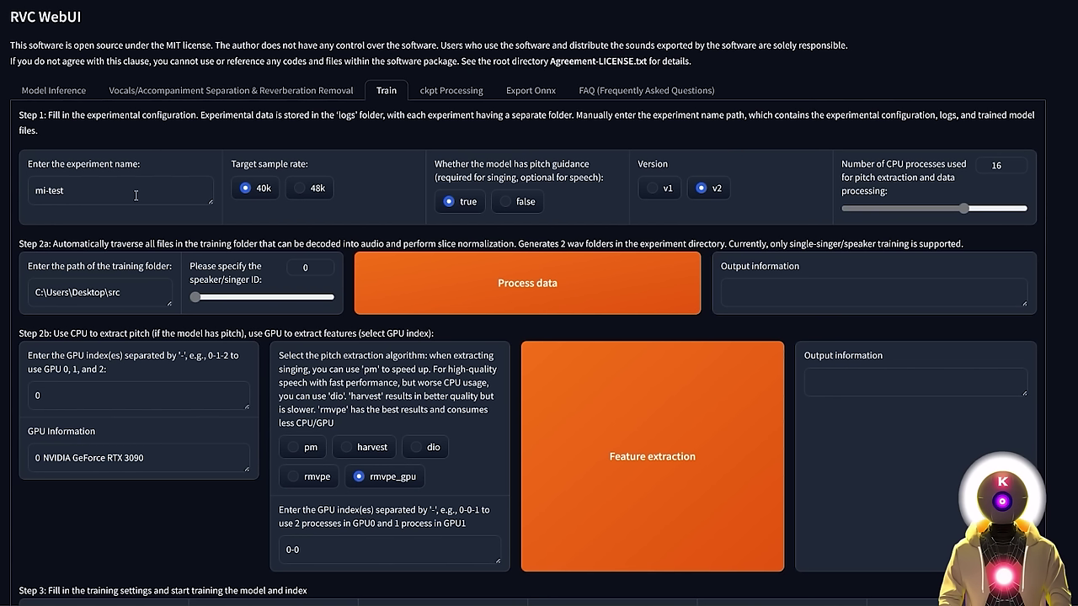
{"action": "left_click", "coordinate": [135, 195]}
{"action": "key", "text": "ctrl+a"}
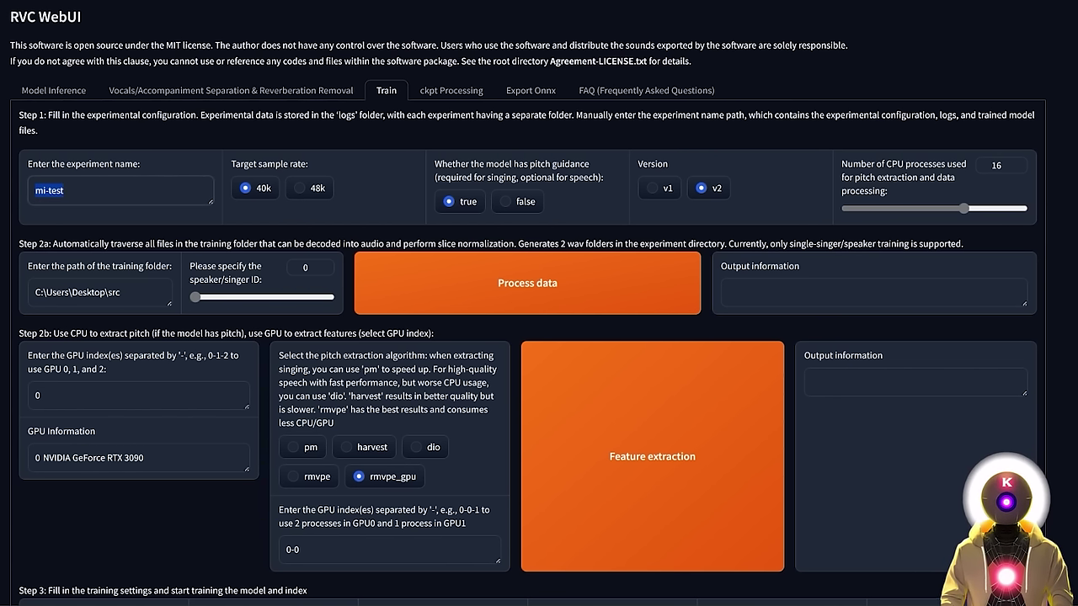
{"action": "type", "text": "myvoice"}
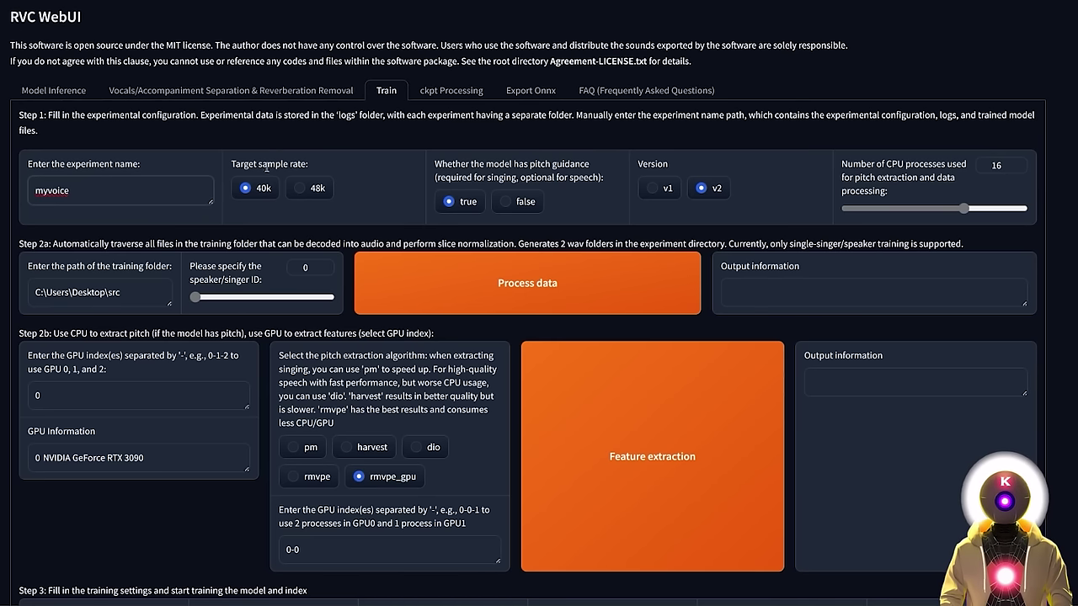
{"action": "left_click", "coordinate": [302, 191]}
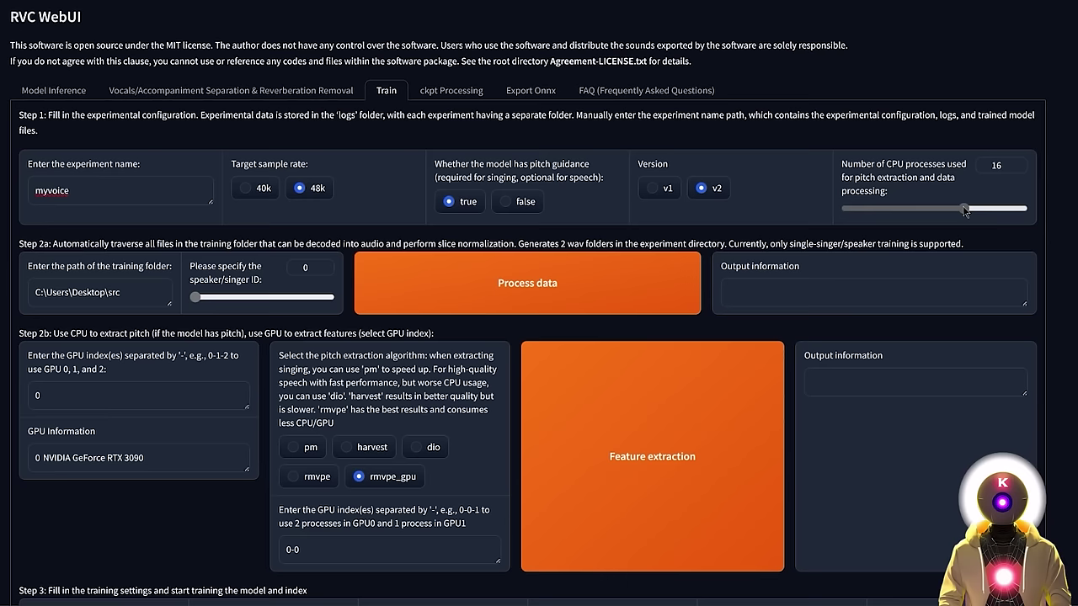
{"action": "mouse_move", "coordinate": [965, 210]}
{"action": "left_mouse_down"}
{"action": "mouse_move", "coordinate": [907, 212]}
{"action": "mouse_move", "coordinate": [964, 212]}
{"action": "left_mouse_up"}
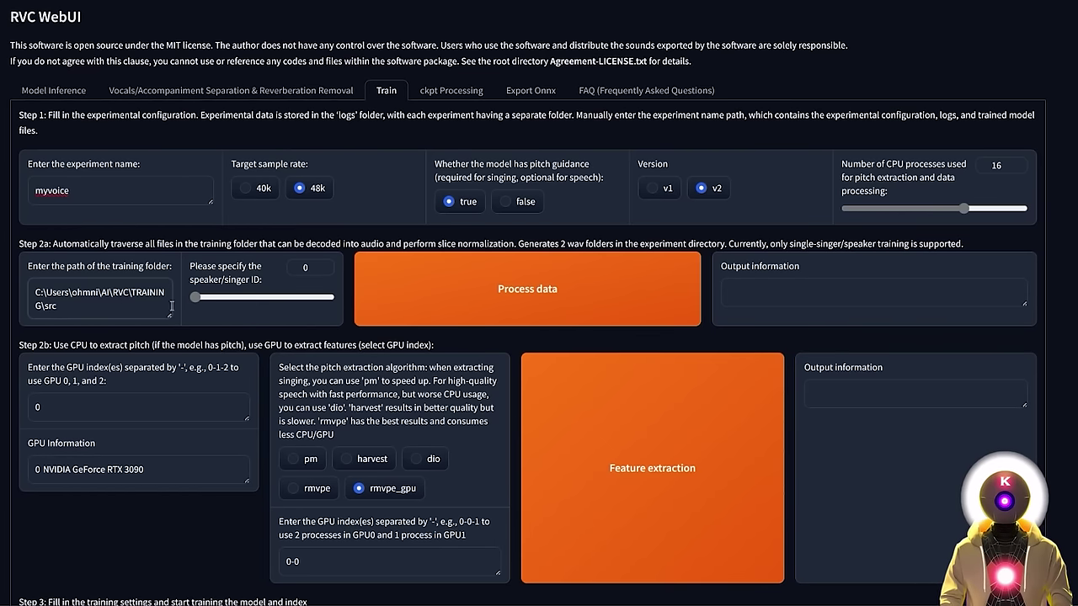
- Set the training folder path to AI\RVC\TRAINING\src in the user profile and process the data
{"action": "left_click", "coordinate": [171, 306]}
{"action": "left_click", "coordinate": [514, 295]}
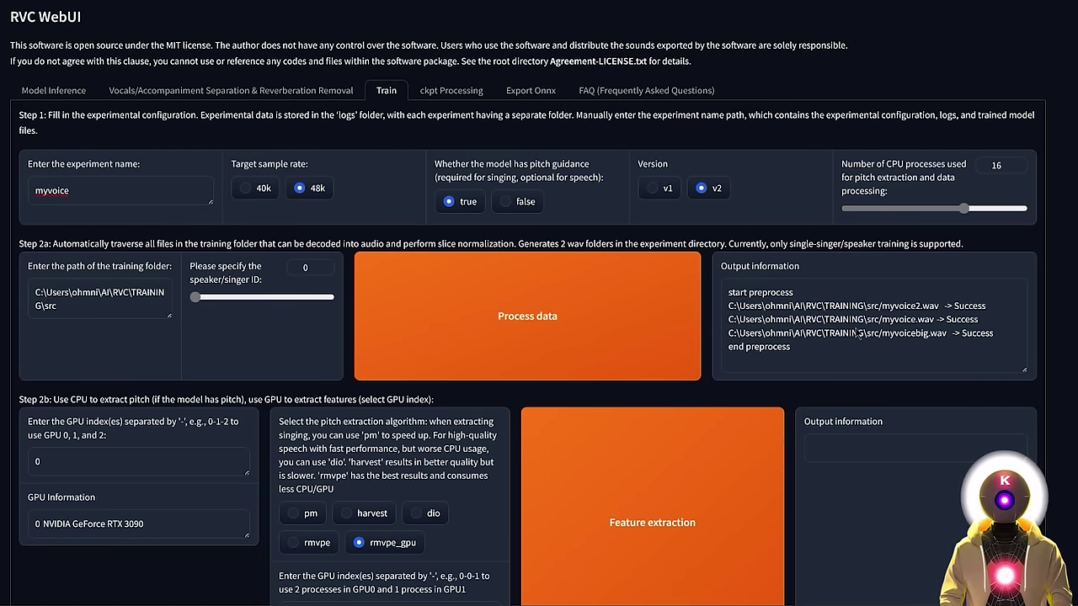
- Set the GPU indexes for pitch and feature extraction to 0-1
{"action": "scroll", "coordinate": [856, 333], "scroll_direction": "down", "scroll_amount": 3}
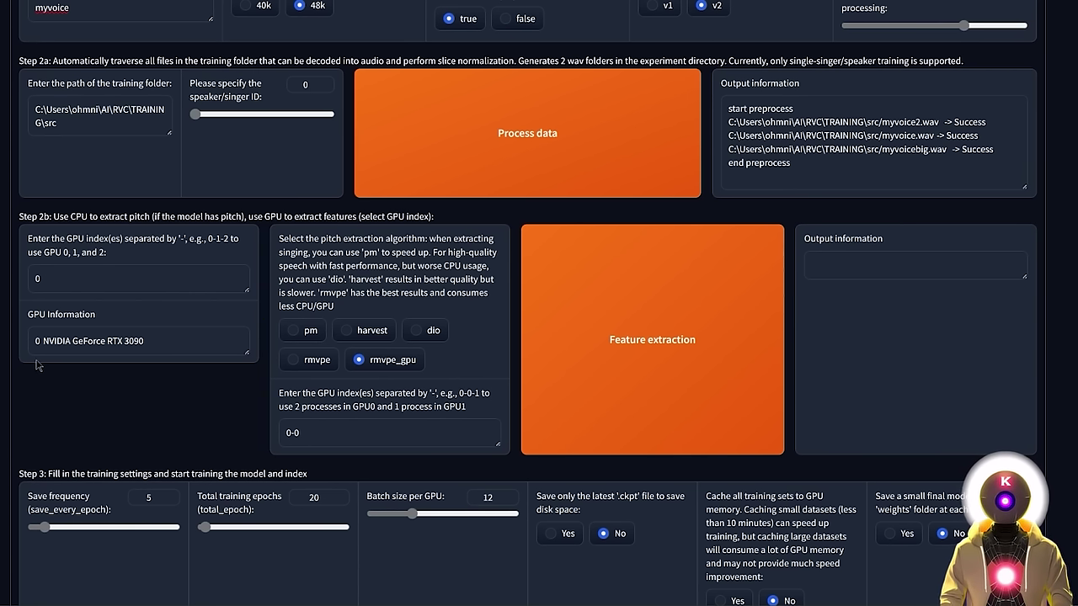
{"action": "left_click", "coordinate": [61, 272]}
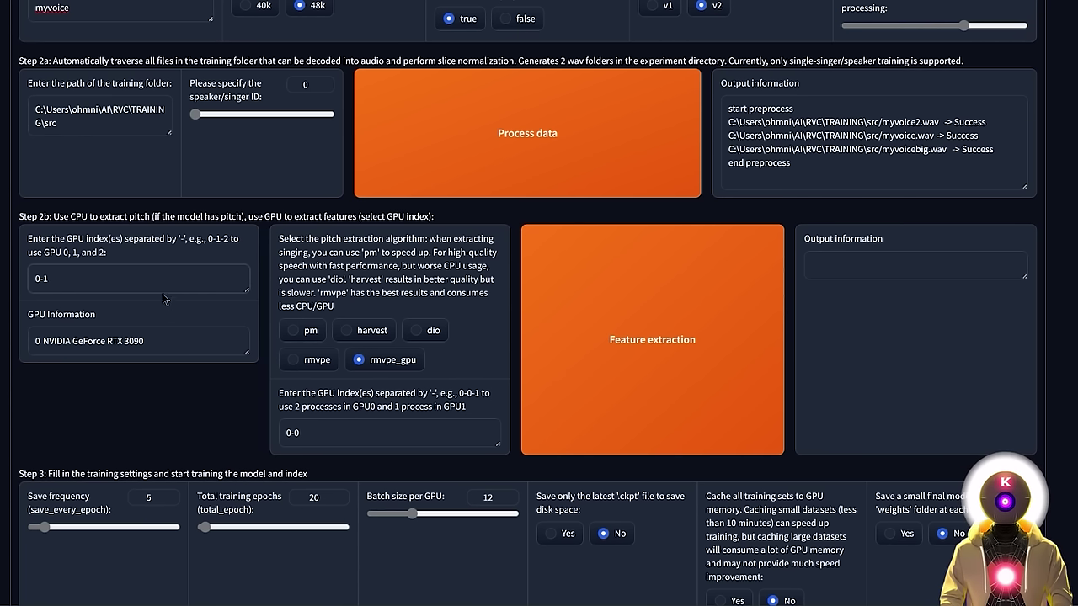
- Set the GPU index for pitch and feature extraction to 0, run the feature extraction and check its output
{"action": "key", "text": "BackSpace"}
{"action": "key", "text": "BackSpace"}
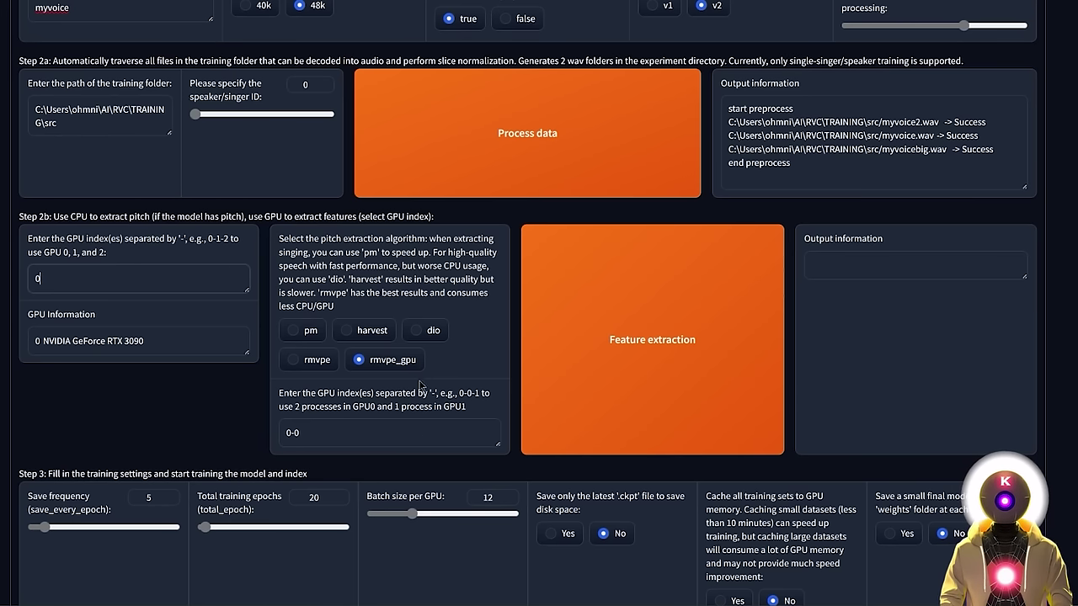
{"action": "left_click", "coordinate": [614, 342]}
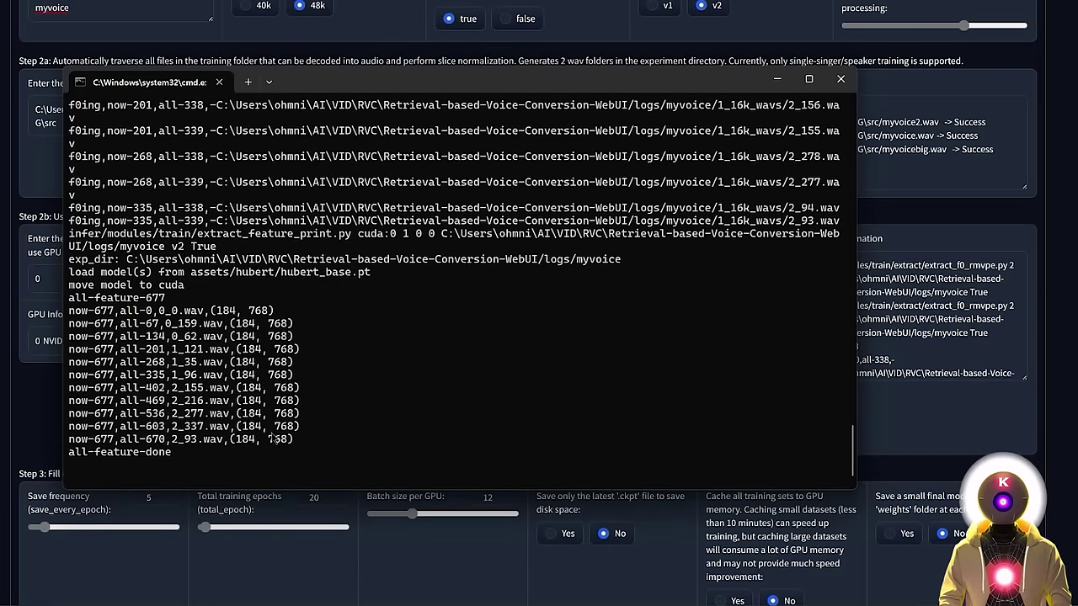
{"action": "left_click", "coordinate": [878, 340]}
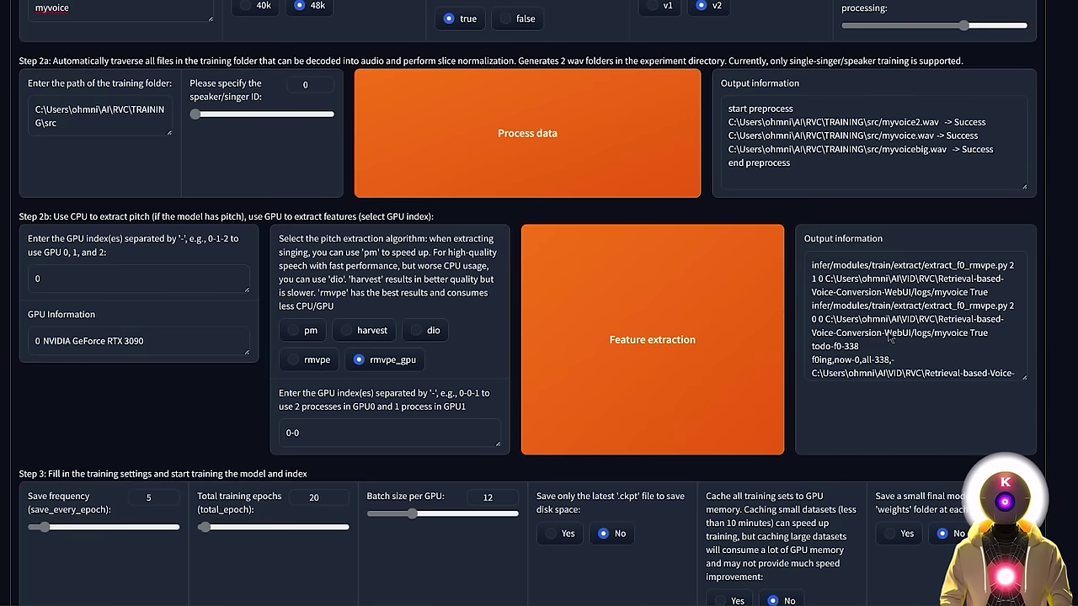
{"action": "scroll", "coordinate": [914, 320], "scroll_direction": "down", "scroll_amount": 5}
{"action": "scroll", "coordinate": [922, 335], "scroll_direction": "down", "scroll_amount": 2}
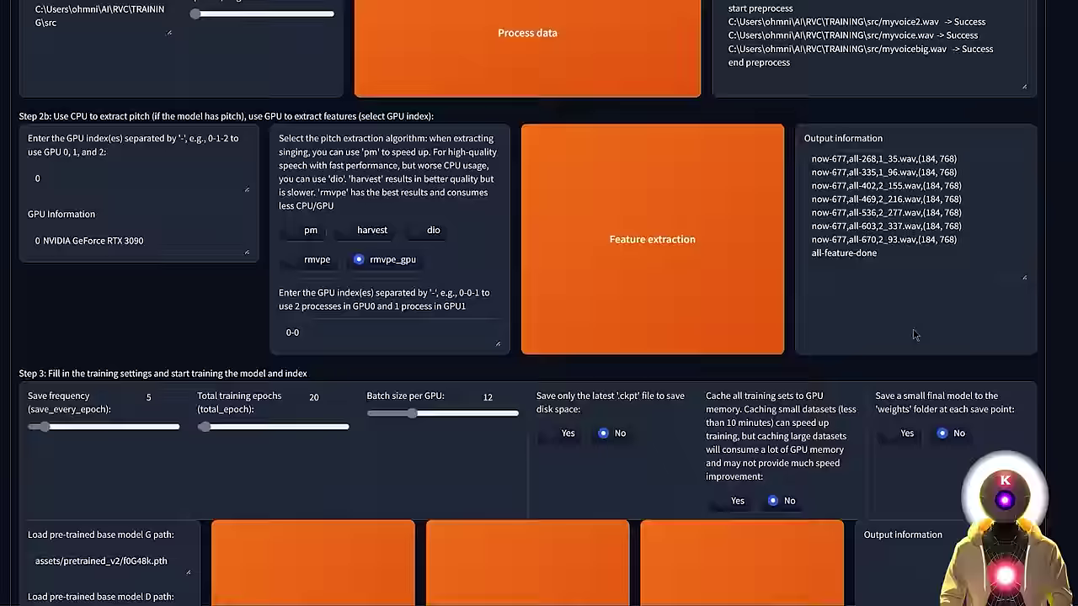
{"action": "scroll", "coordinate": [800, 353], "scroll_direction": "up", "scroll_amount": 2}
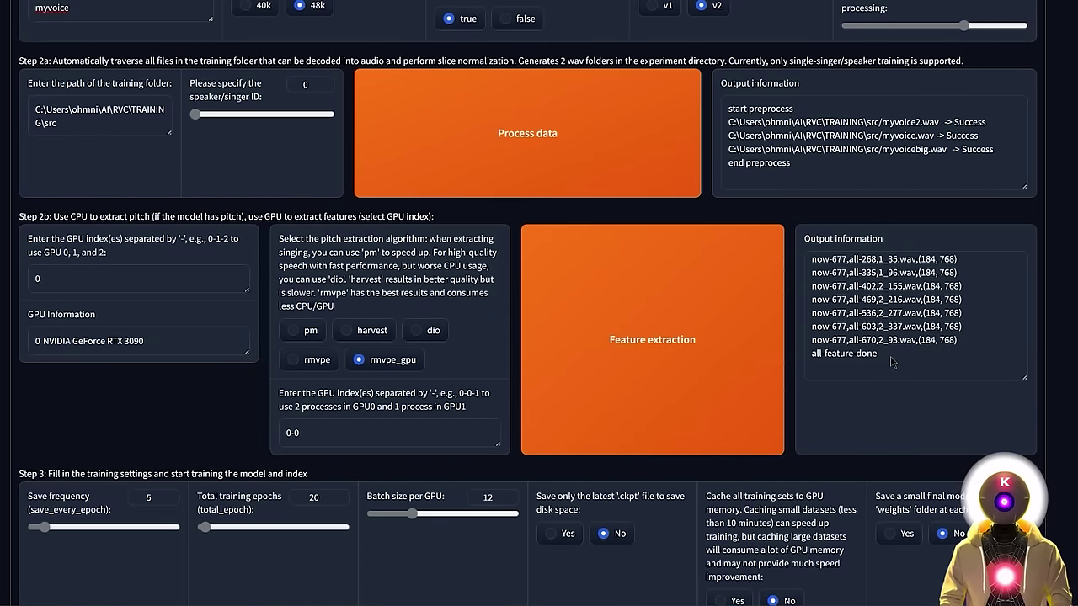
{"action": "scroll", "coordinate": [843, 360], "scroll_direction": "down", "scroll_amount": 1}
{"action": "scroll", "coordinate": [850, 361], "scroll_direction": "up", "scroll_amount": 1}
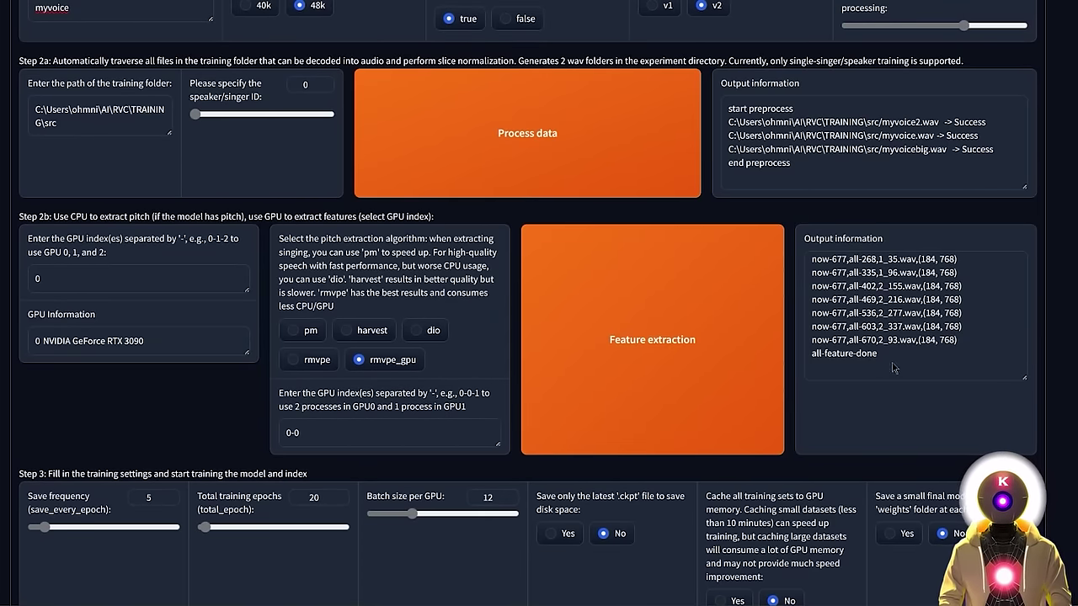
- Set the total training epochs to 250 and the save frequency to 50
{"action": "scroll", "coordinate": [317, 229], "scroll_direction": "down", "scroll_amount": 3}
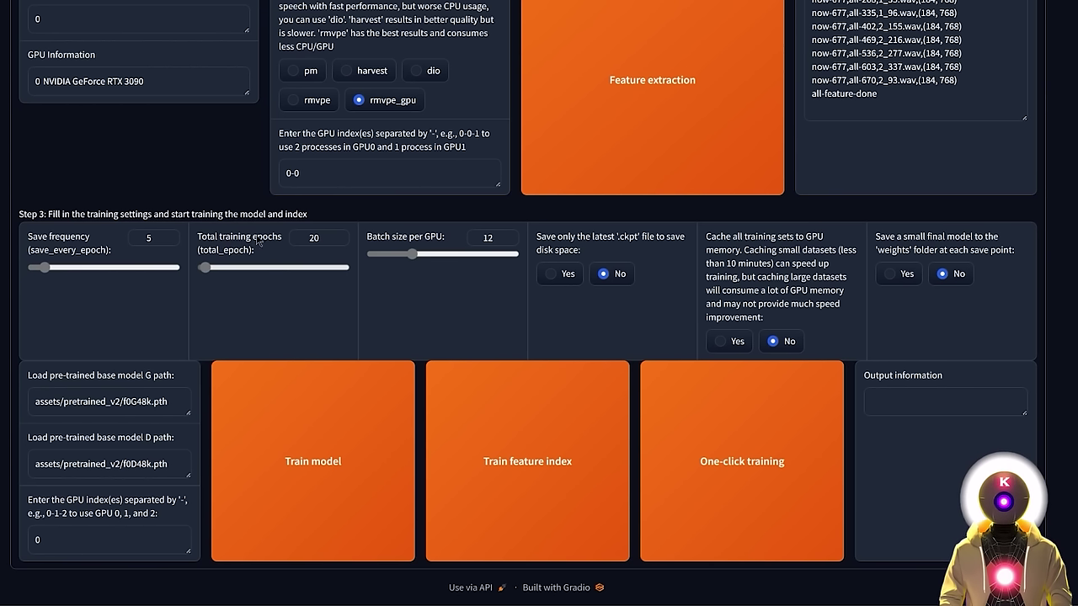
{"action": "left_click_drag", "start_coordinate": [322, 238], "coordinate": [294, 238]}
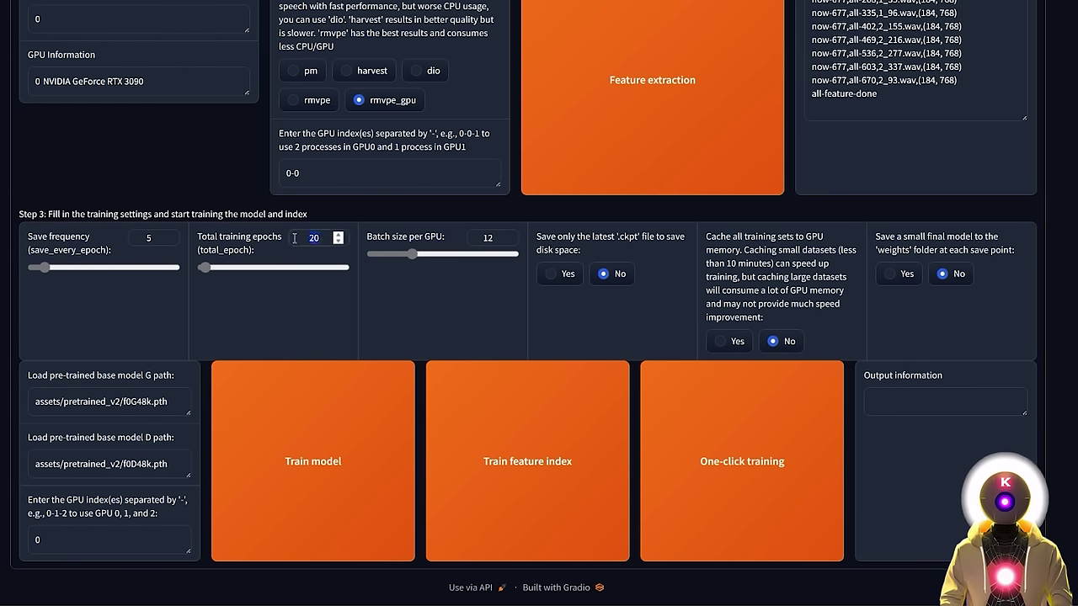
{"action": "type", "text": "250"}
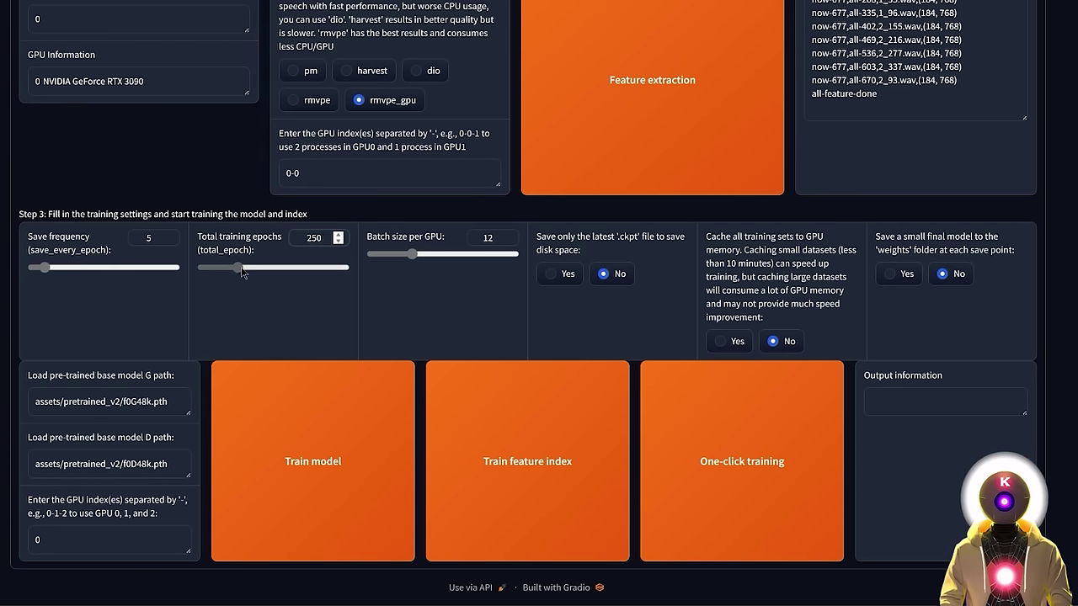
{"action": "left_click_drag", "start_coordinate": [240, 269], "coordinate": [217, 269]}
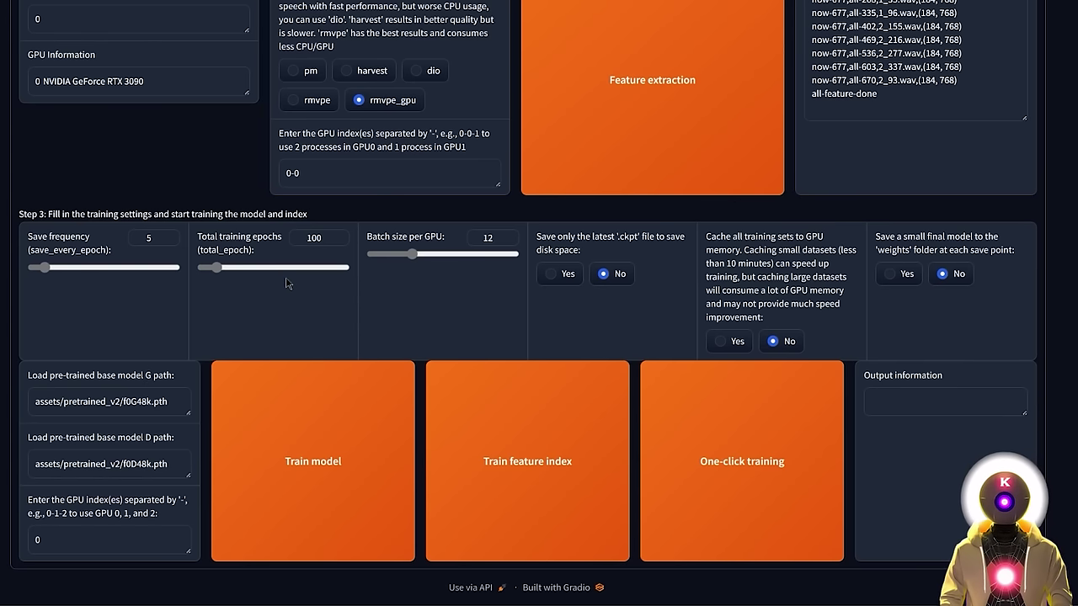
{"action": "double_click", "coordinate": [313, 237]}
{"action": "type", "text": "250"}
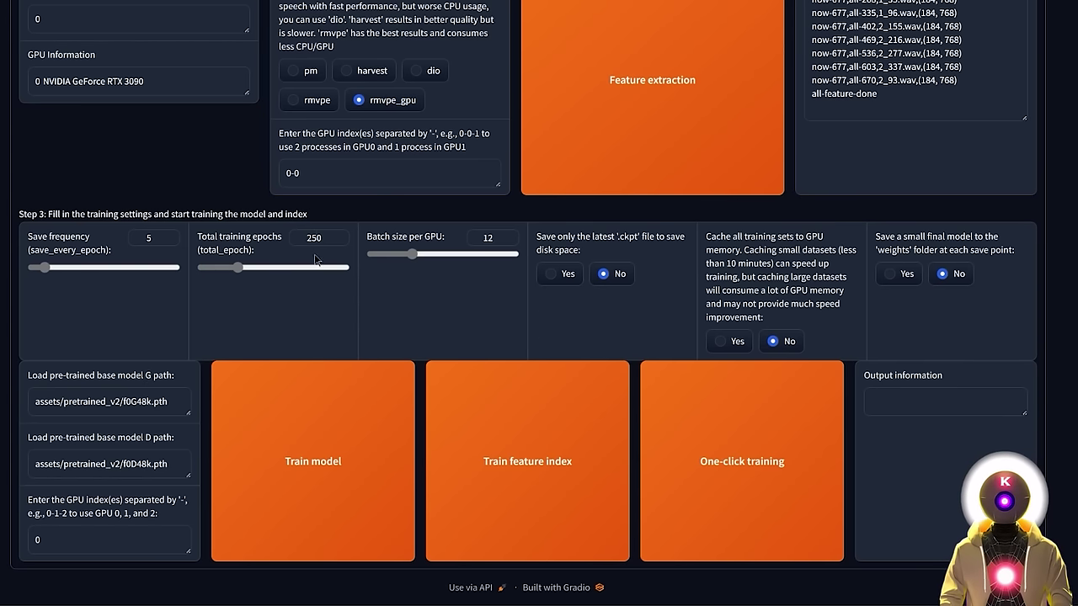
{"action": "double_click", "coordinate": [146, 238]}
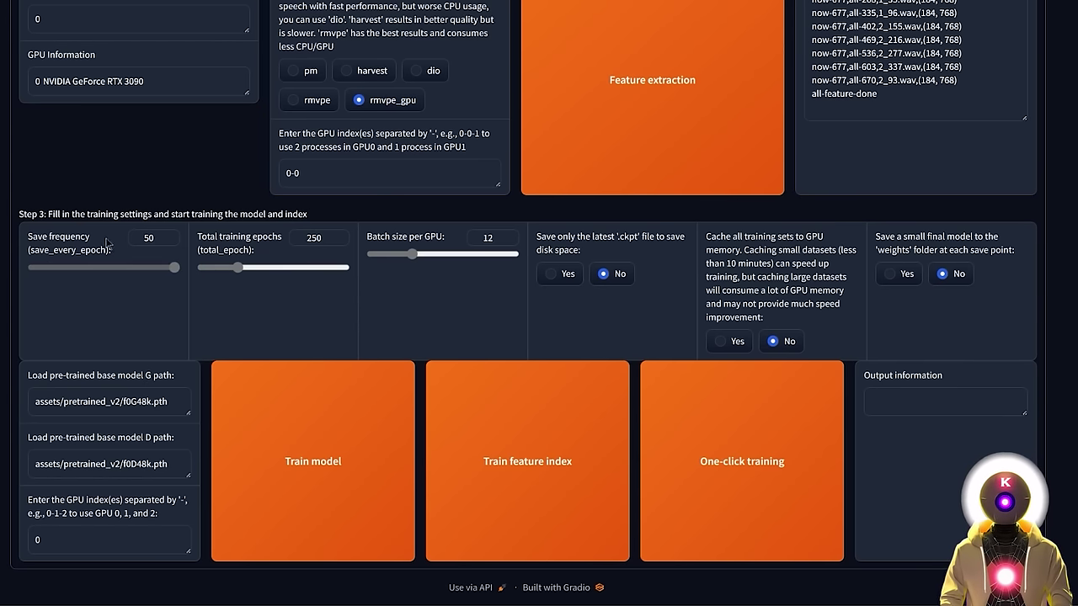
{"action": "type", "text": "50"}
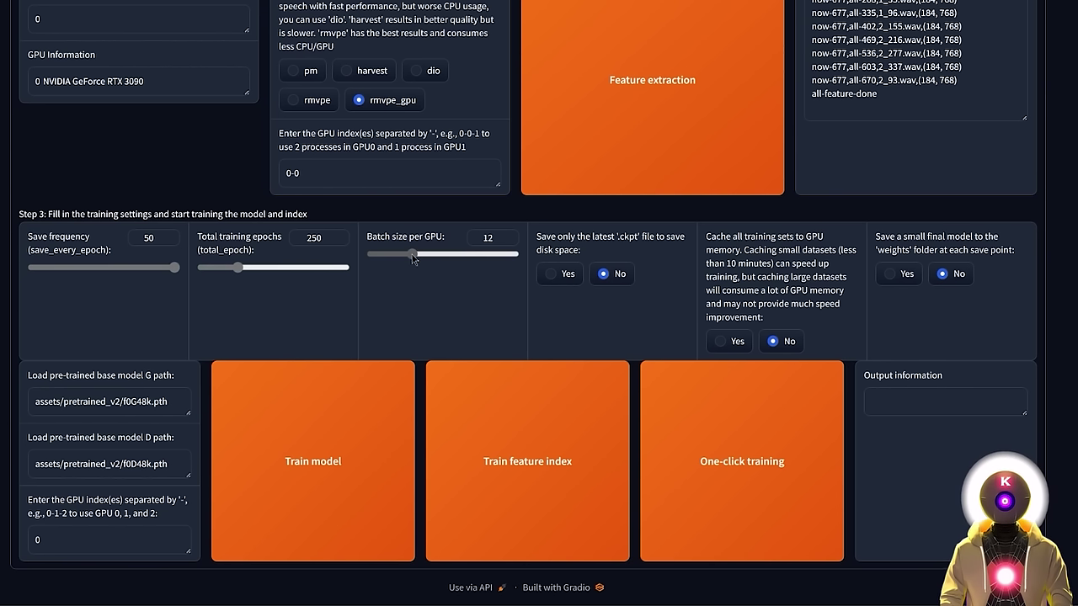
- Try different batch sizes per GPU, ending with the batch size at 40
{"action": "left_click_drag", "start_coordinate": [413, 254], "coordinate": [516, 255]}
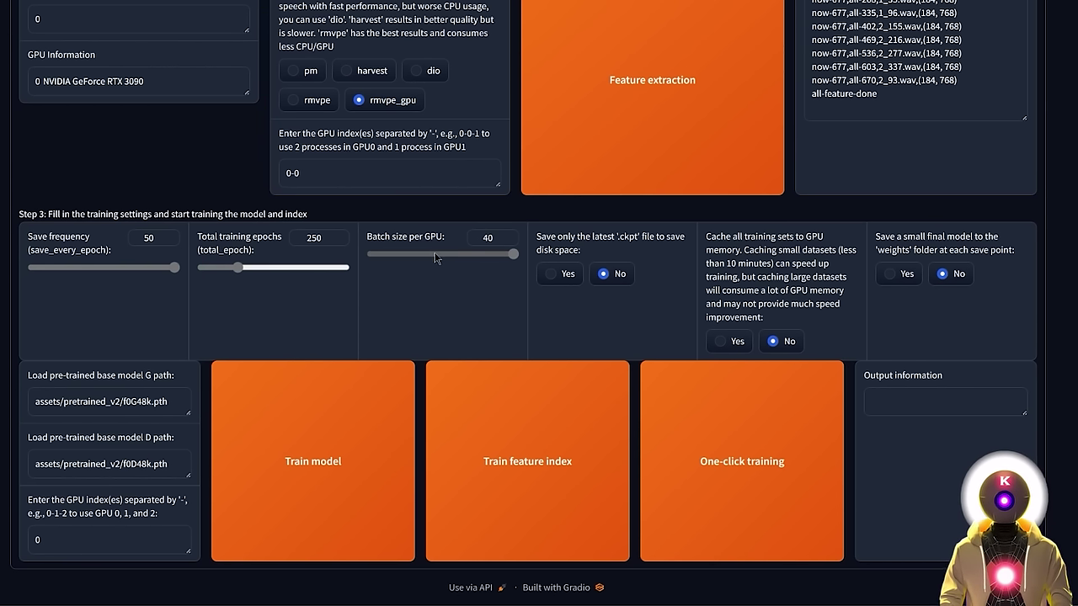
{"action": "left_click_drag", "start_coordinate": [435, 258], "coordinate": [409, 255]}
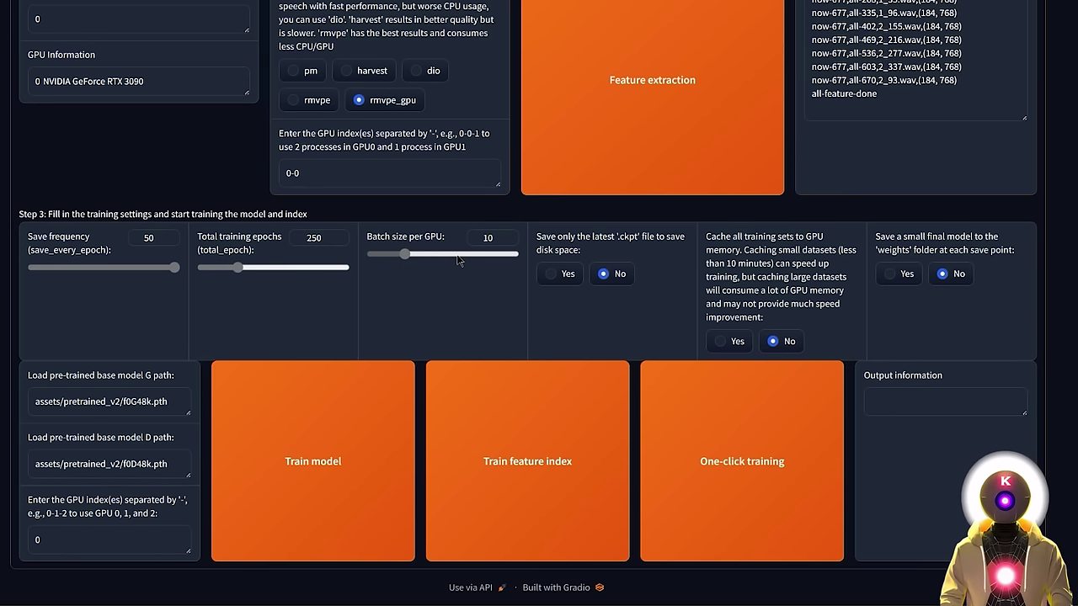
{"action": "left_click_drag", "start_coordinate": [406, 254], "coordinate": [385, 256]}
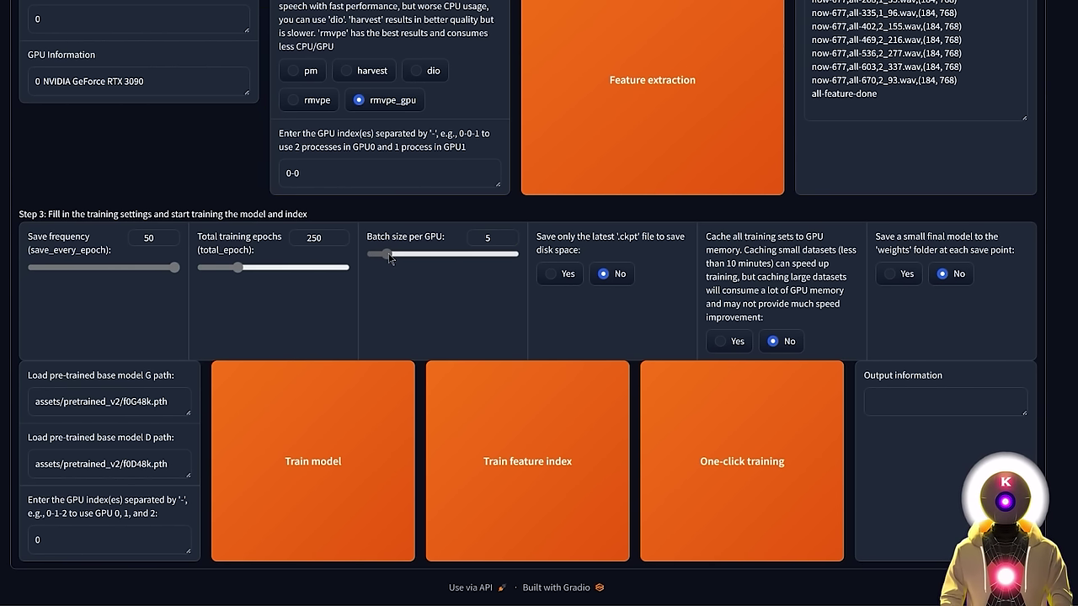
{"action": "left_click_drag", "start_coordinate": [390, 260], "coordinate": [515, 258]}
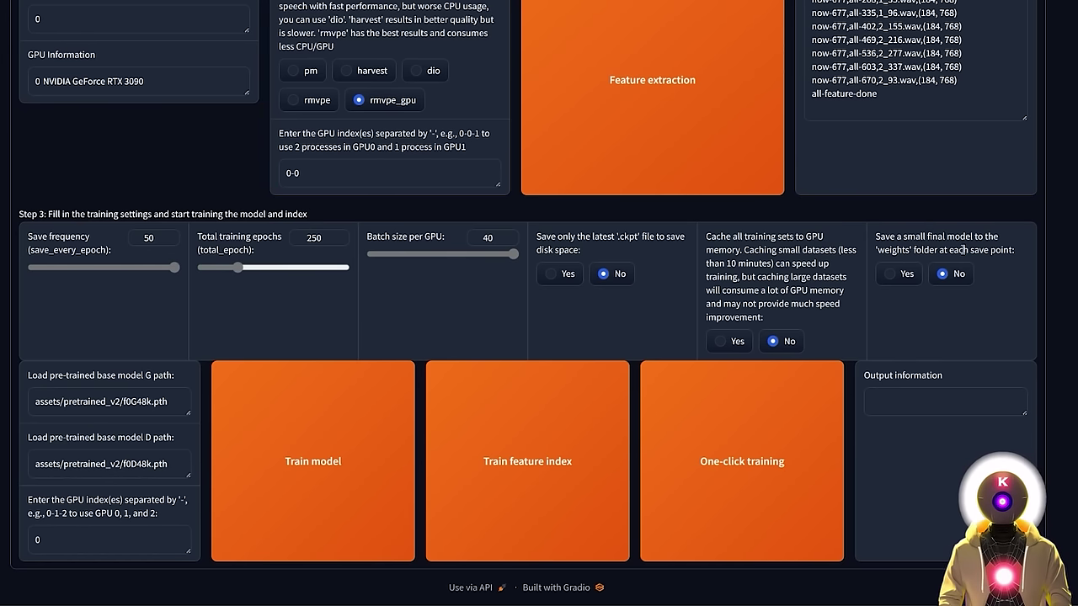
- Enable saving a small final model to the weights folder at each save point and start one-click training
{"action": "left_click", "coordinate": [891, 274]}
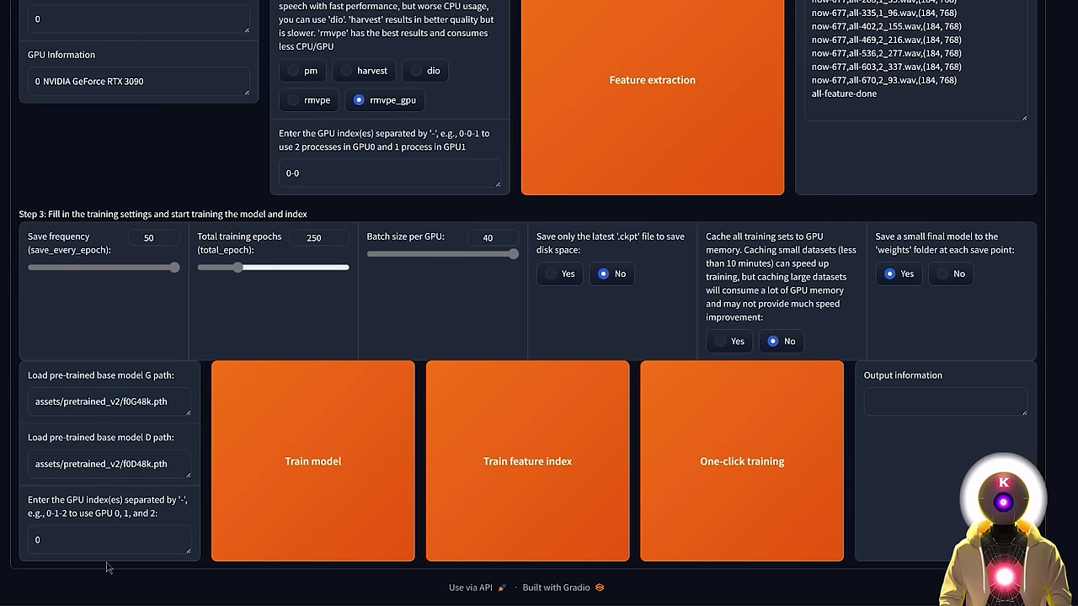
{"action": "left_click", "coordinate": [698, 415]}
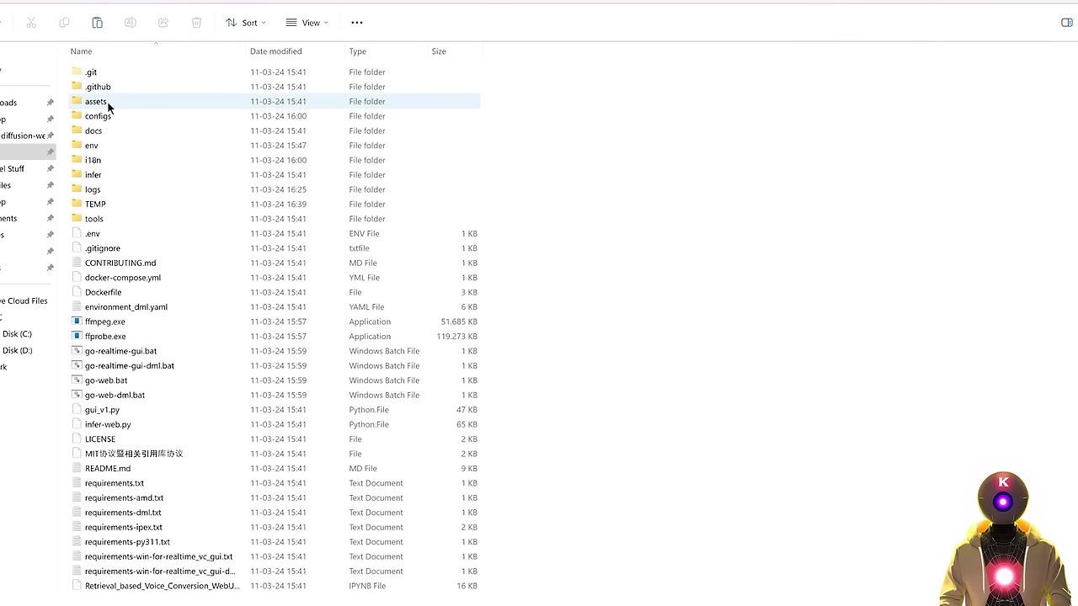
- Look for the trained model in the assets\weights folder of the RVC directory, and open the logs\myvoice folder
{"action": "double_click", "coordinate": [106, 103]}
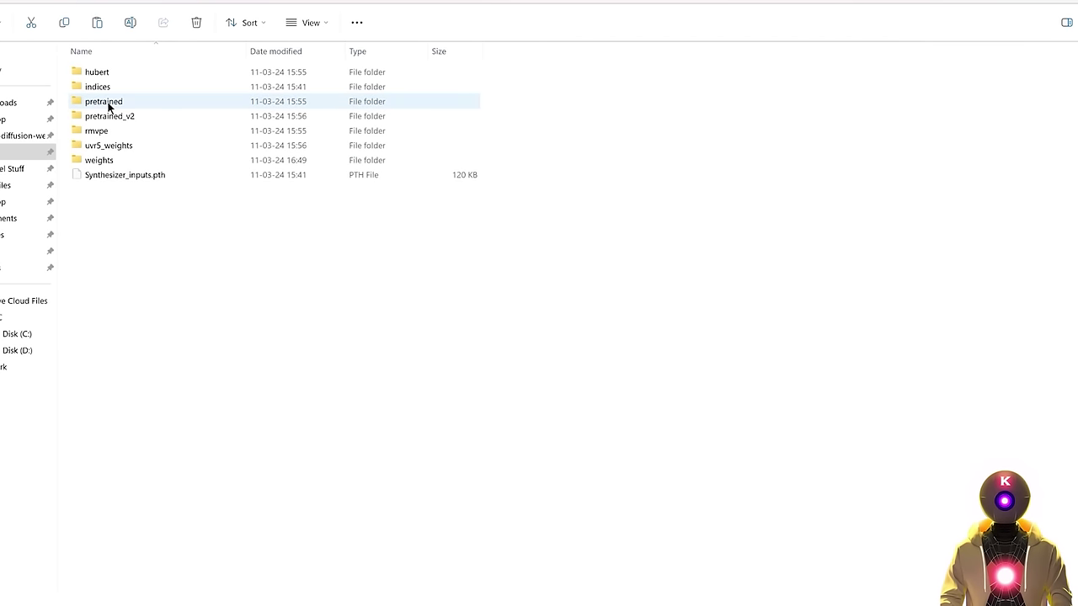
{"action": "double_click", "coordinate": [103, 160]}
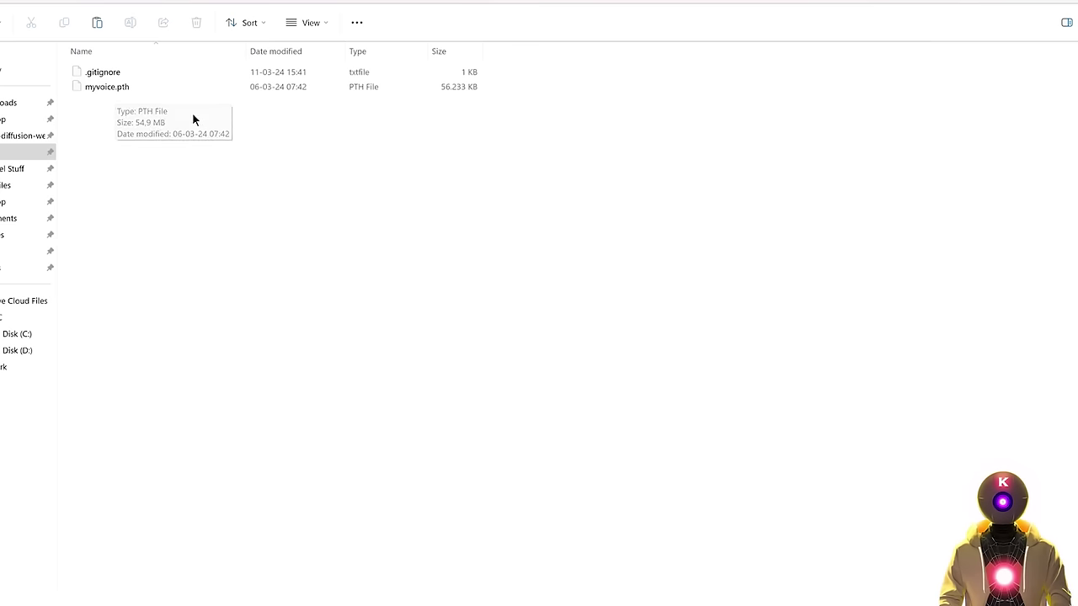
{"action": "key", "text": "alt+Left"}
{"action": "key", "text": "alt+Left"}
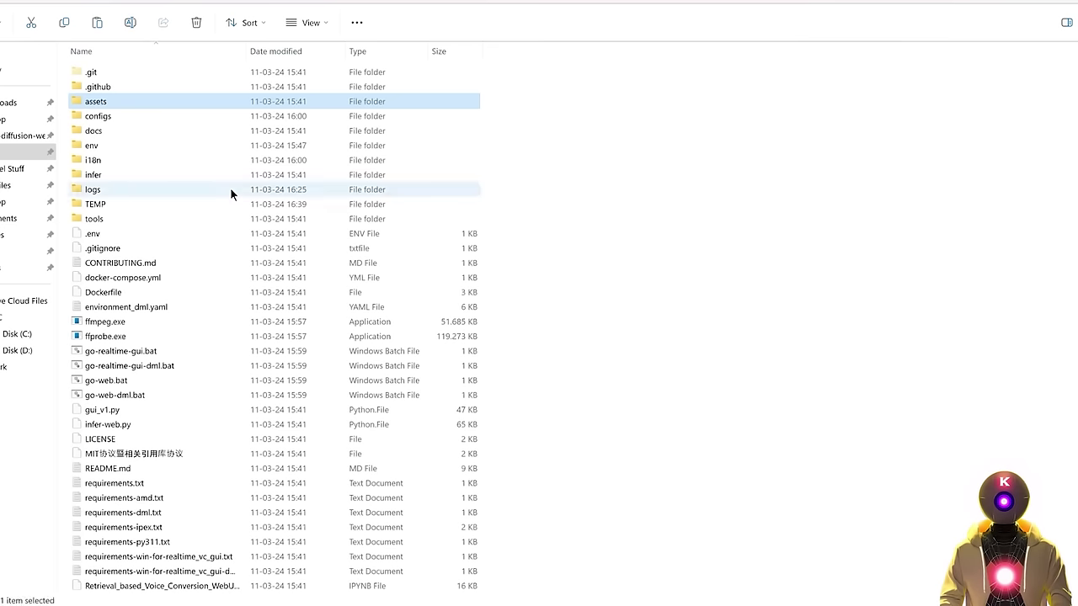
{"action": "double_click", "coordinate": [95, 189]}
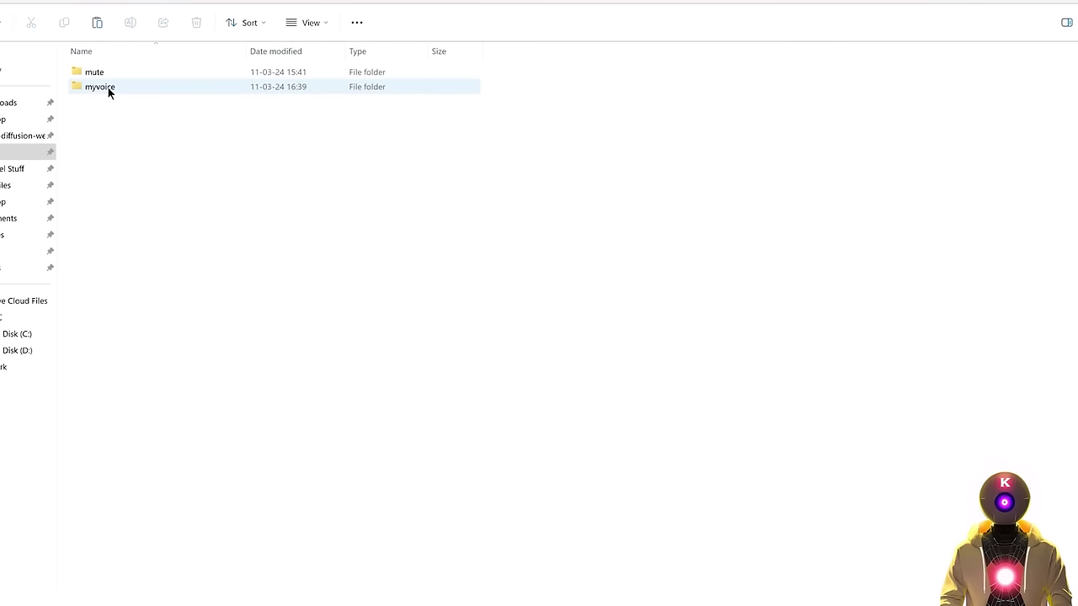
{"action": "double_click", "coordinate": [100, 88]}
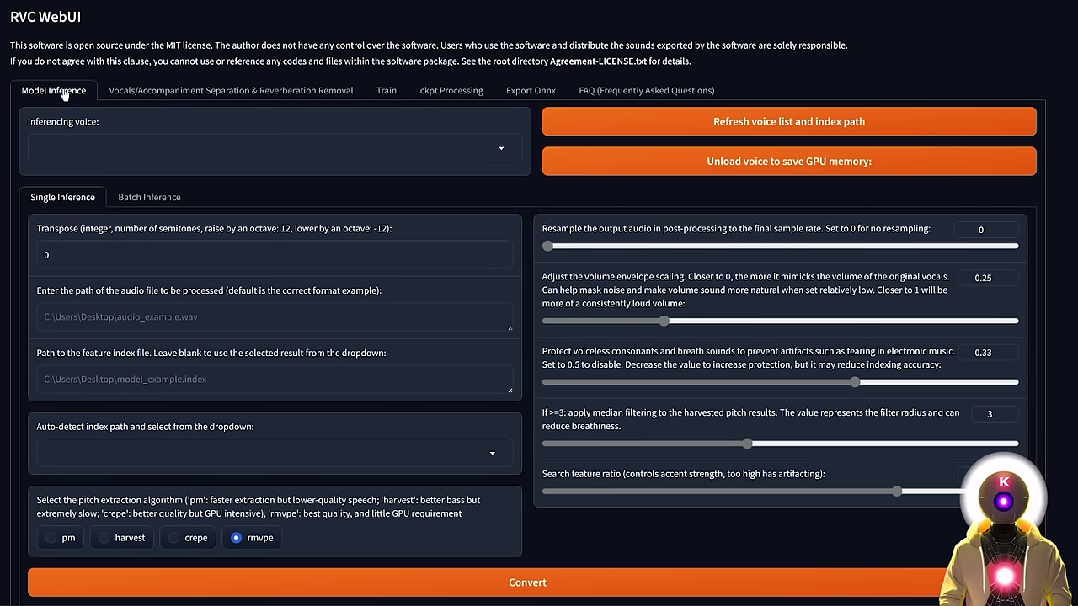
- Refresh the voice list and index path in RVC WebUI and choose myvoice.pth as the inferencing voice
{"action": "left_click", "coordinate": [720, 124]}
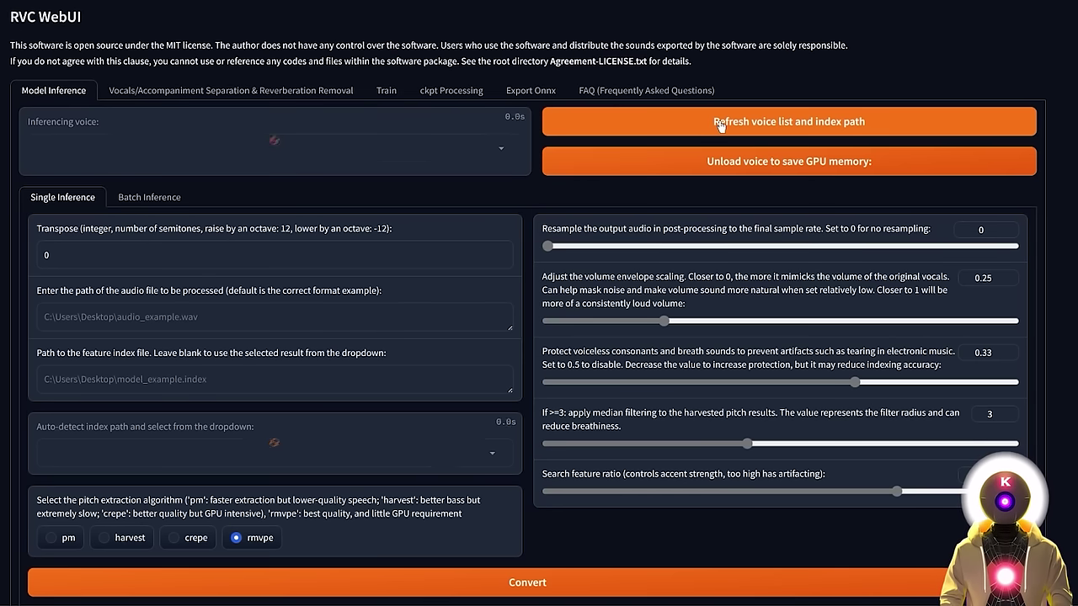
{"action": "left_click", "coordinate": [402, 143]}
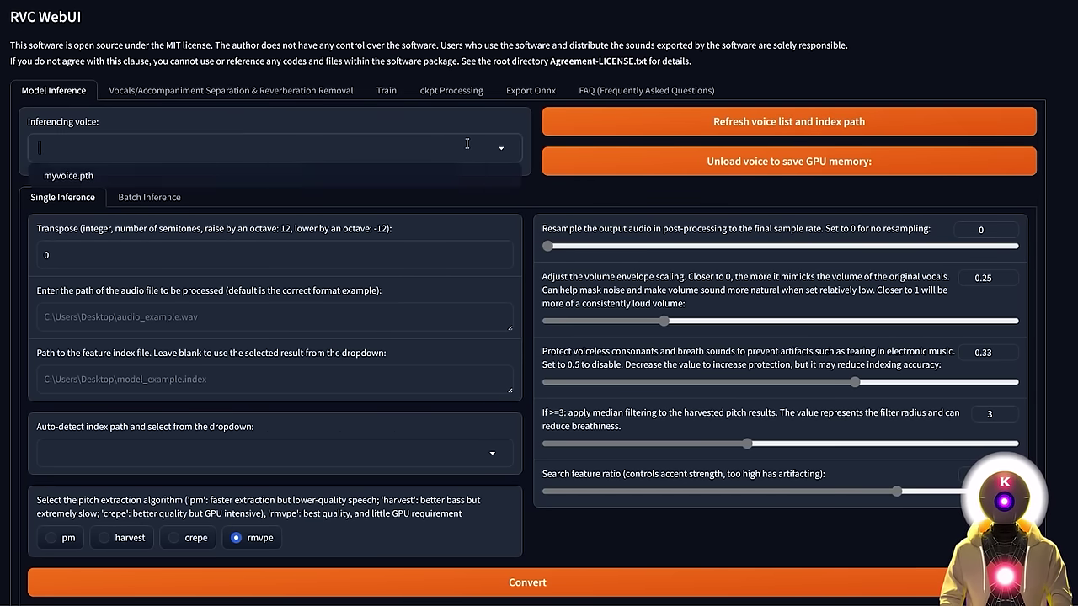
{"action": "left_click", "coordinate": [83, 178]}
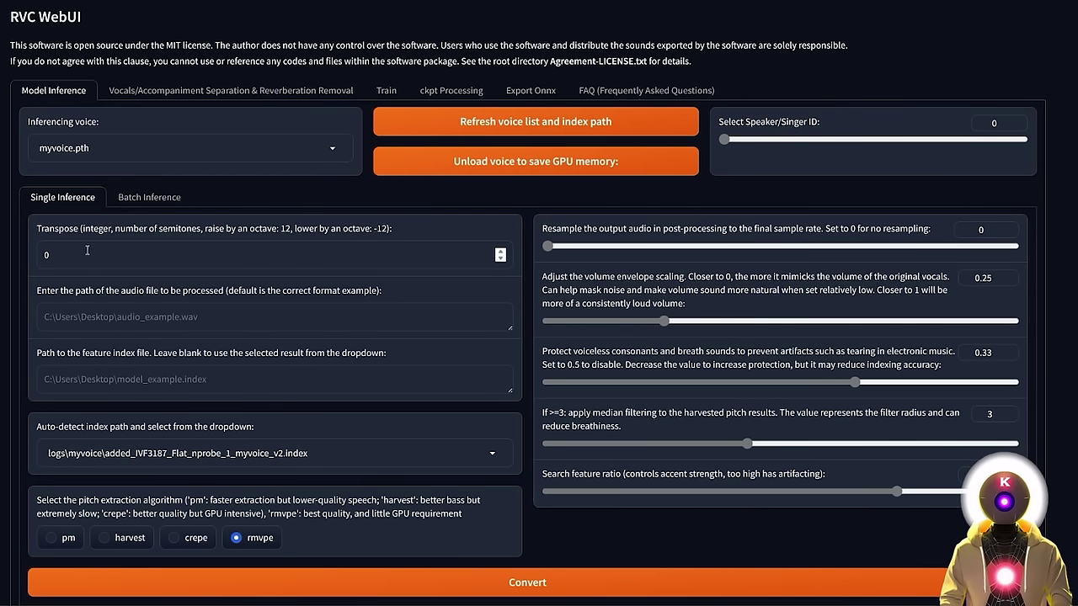
- Try a transpose value of -12 semitones and restore it to 0
{"action": "left_click_drag", "start_coordinate": [61, 255], "coordinate": [34, 263]}
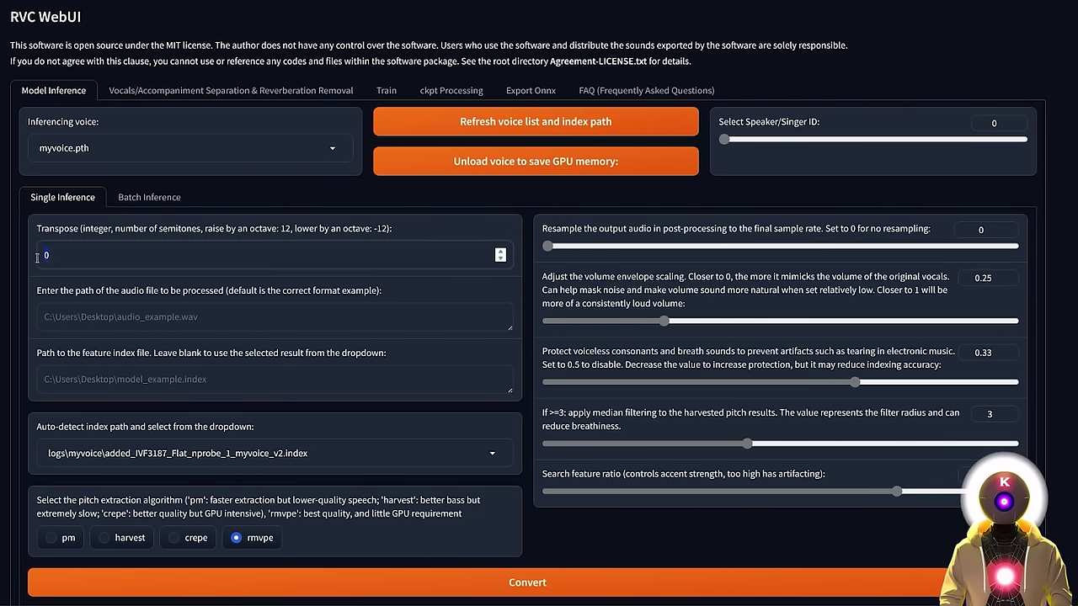
{"action": "type", "text": "12"}
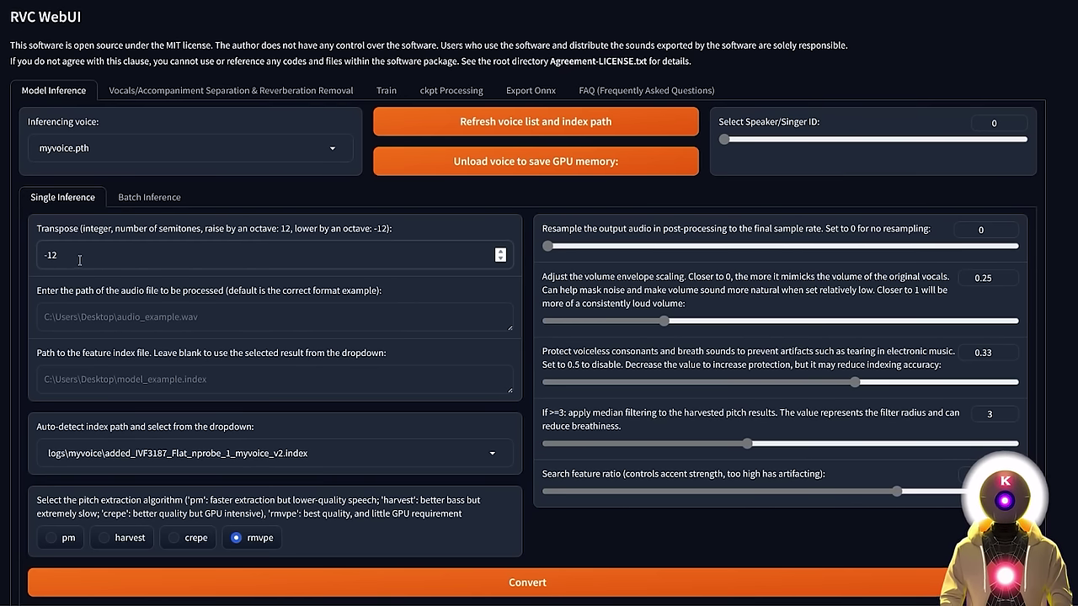
{"action": "left_click_drag", "start_coordinate": [84, 256], "coordinate": [32, 278]}
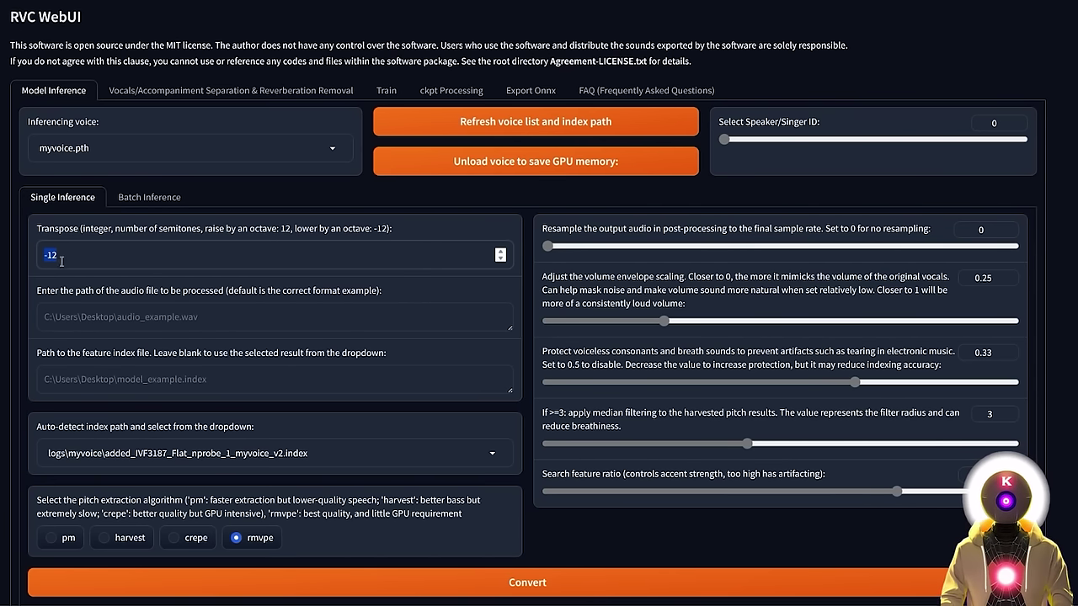
{"action": "type", "text": "0"}
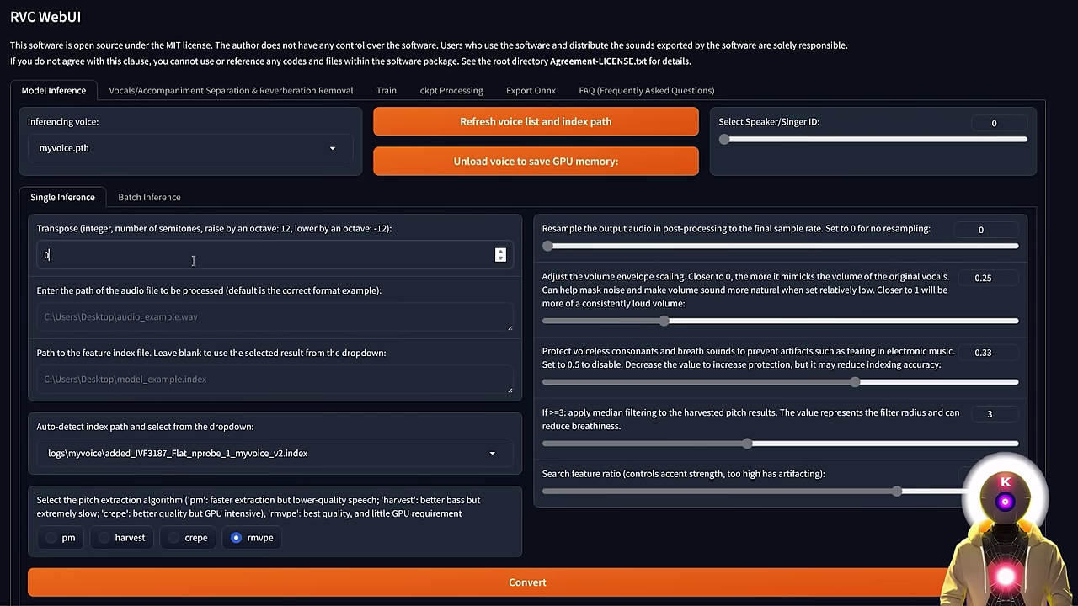
- Switch to the Downloads\MEME folder in File Explorer and play super-funny-meme-OMG-who-asked.wav
{"action": "left_click", "coordinate": [126, 298]}
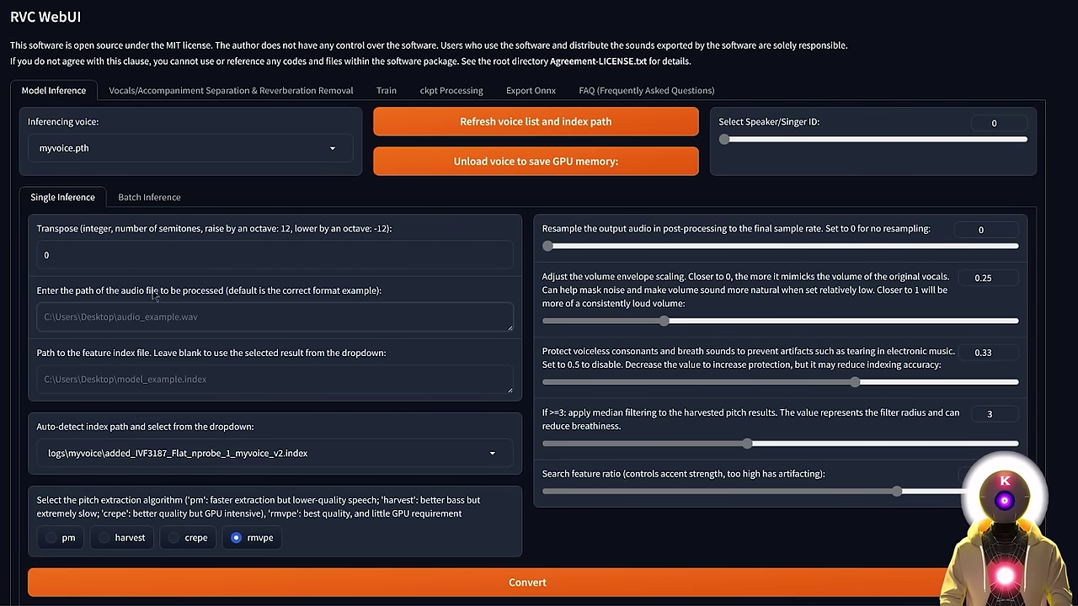
{"action": "left_click", "coordinate": [276, 281]}
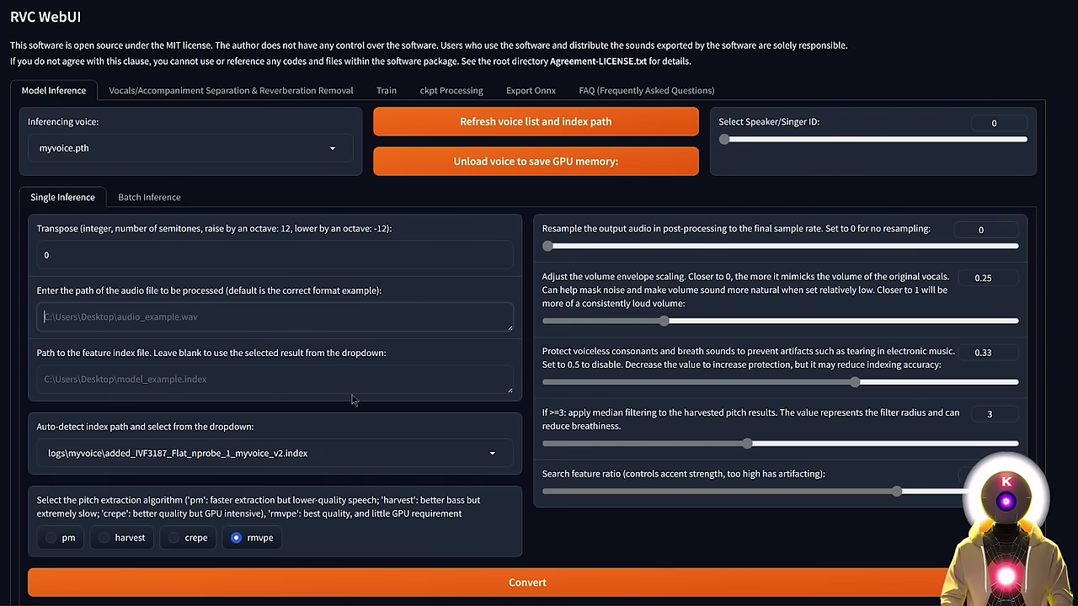
{"action": "key", "text": "alt+Tab"}
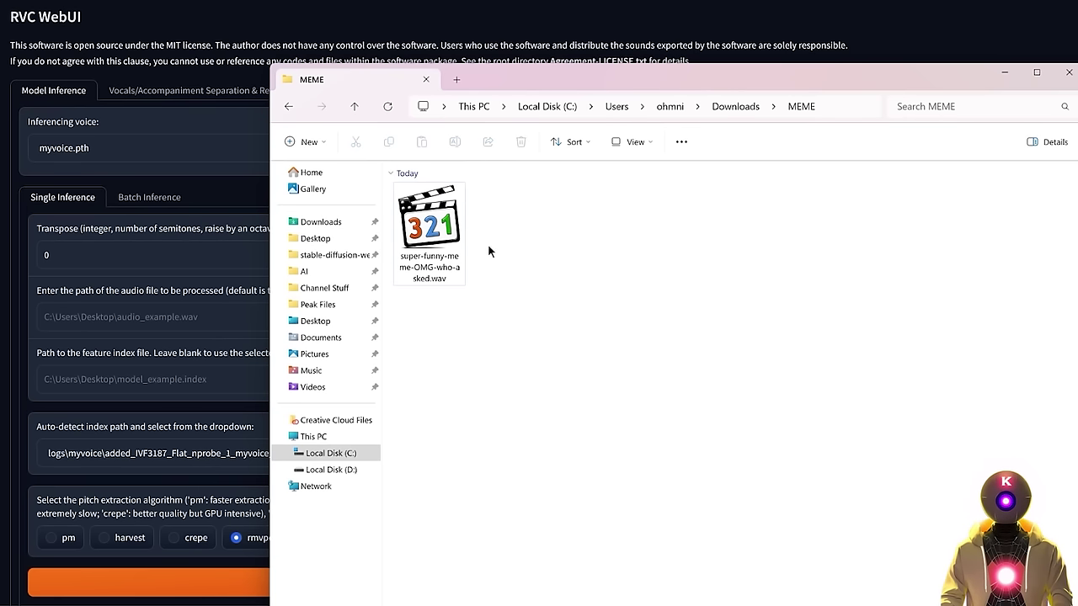
{"action": "double_click", "coordinate": [429, 223]}
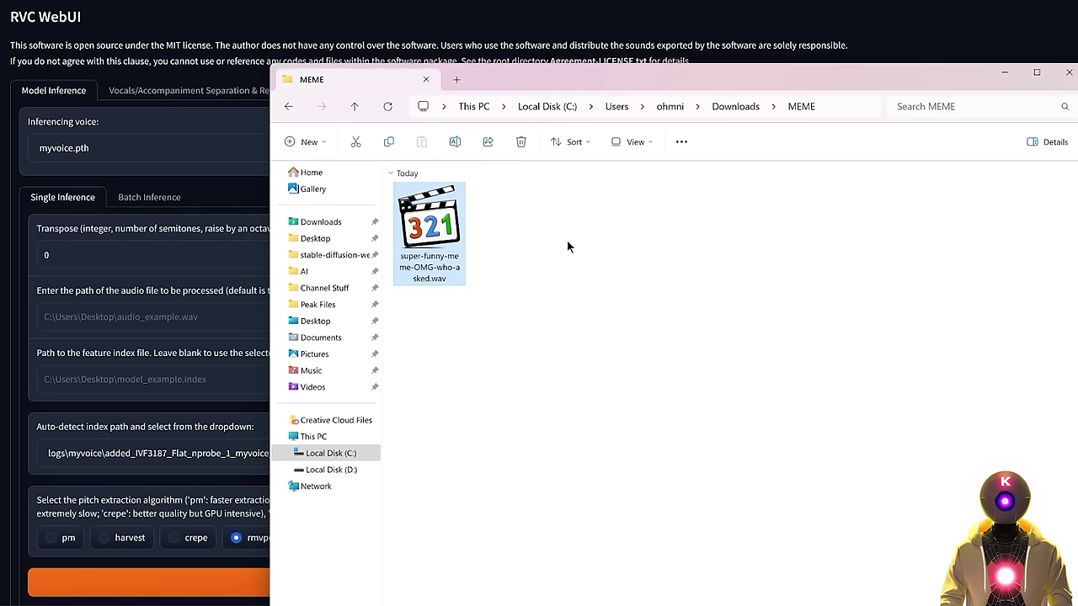
- Copy the path of super-funny-meme-OMG-who-asked.wav and enter it in RVC WebUI as the audio file to be processed
{"action": "left_click", "coordinate": [567, 241]}
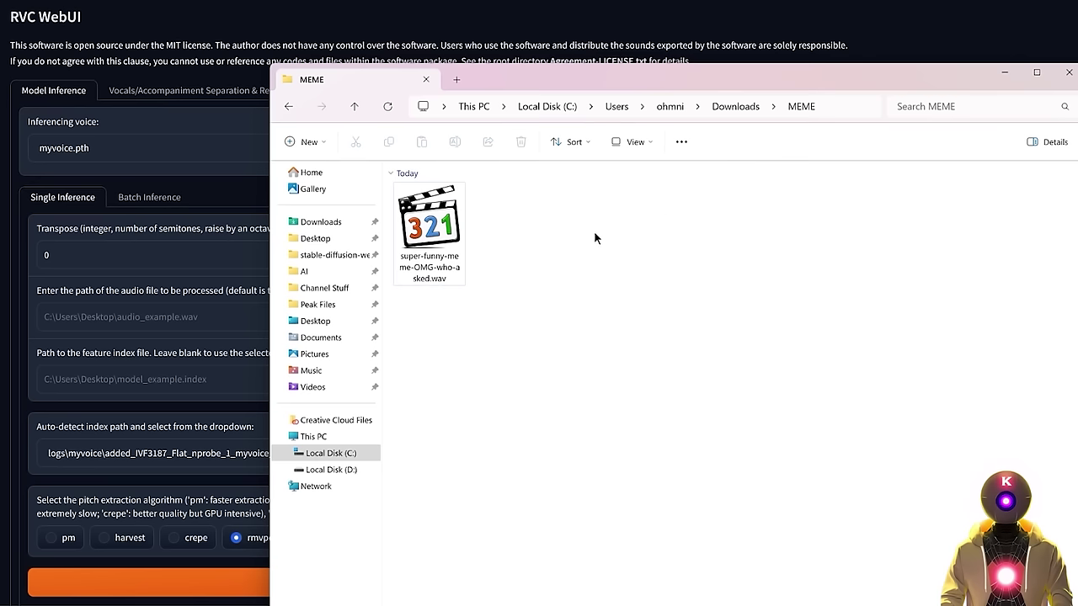
{"action": "left_click", "coordinate": [441, 230]}
{"action": "right_click", "coordinate": [441, 230]}
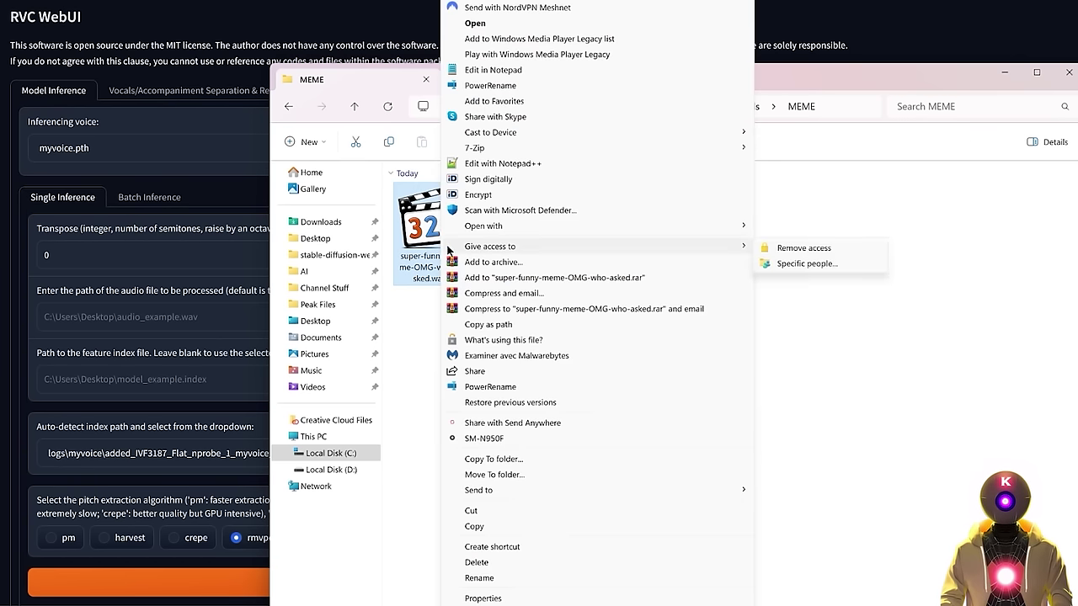
{"action": "left_click", "coordinate": [488, 325]}
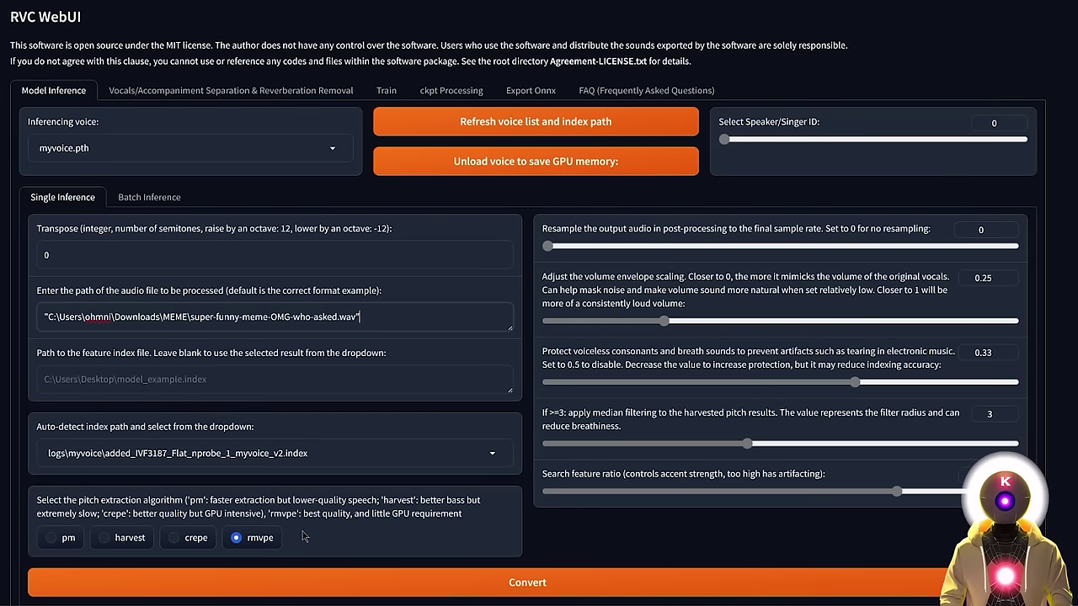
- Convert the audio file with the myvoice model and play the exported audio
{"action": "scroll", "coordinate": [304, 533], "scroll_direction": "down", "scroll_amount": 1}
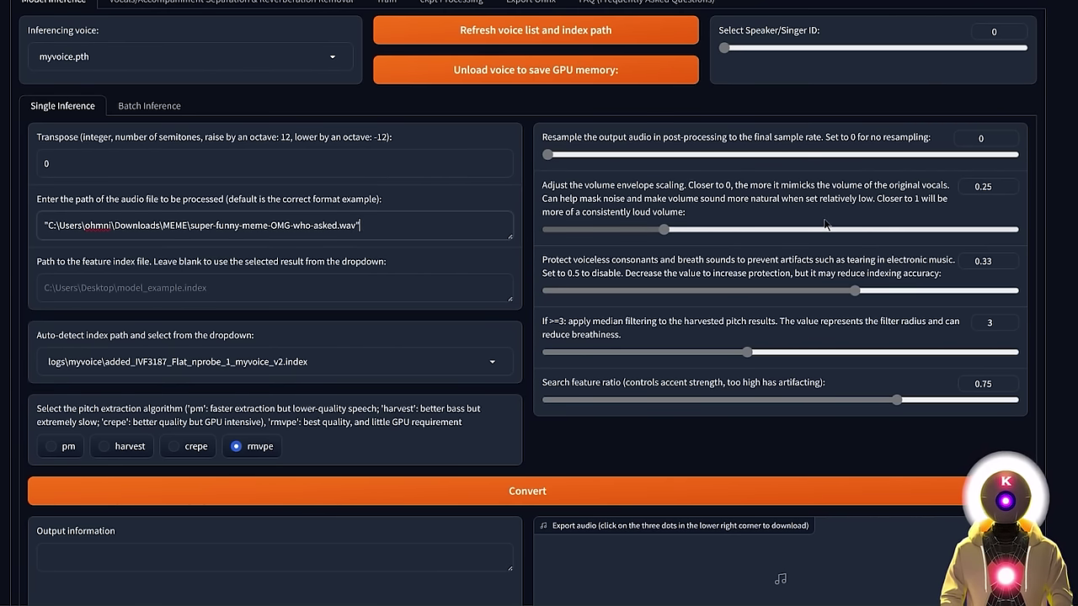
{"action": "scroll", "coordinate": [825, 223], "scroll_direction": "down", "scroll_amount": 2}
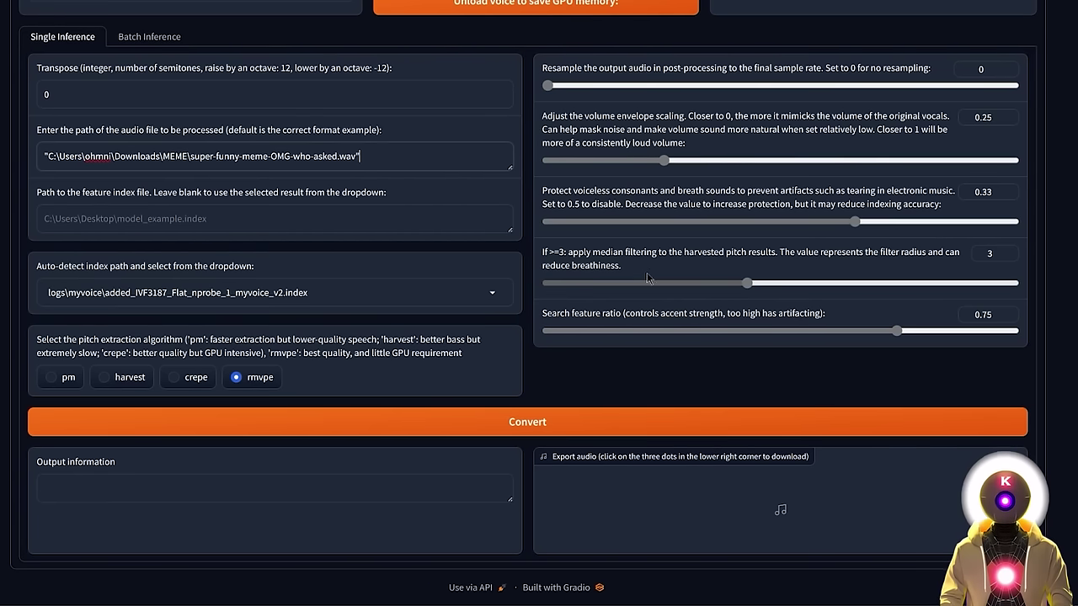
{"action": "left_click", "coordinate": [527, 421]}
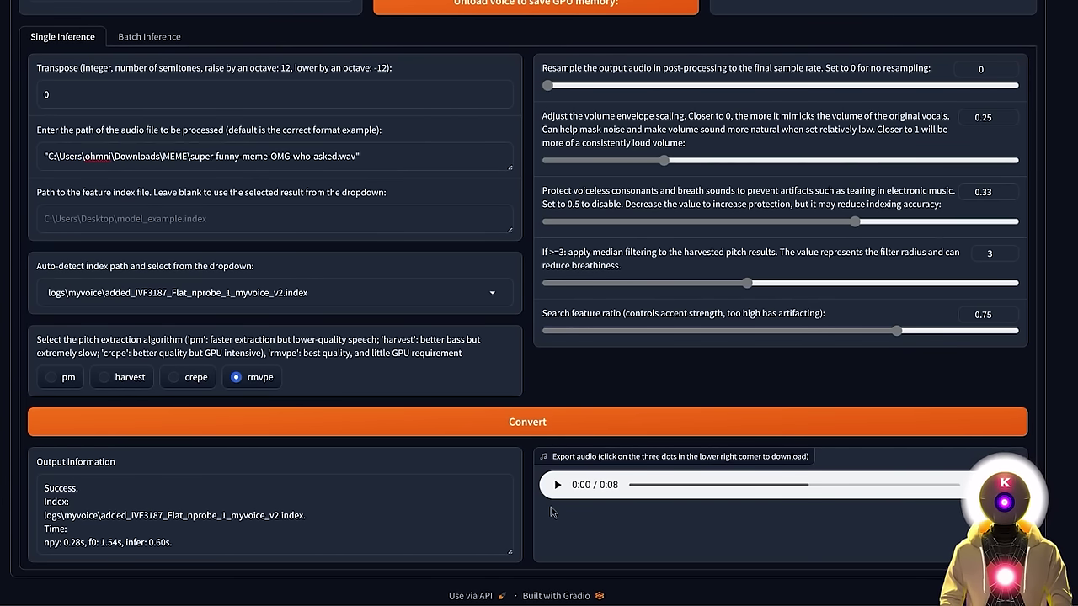
{"action": "left_click", "coordinate": [556, 485]}
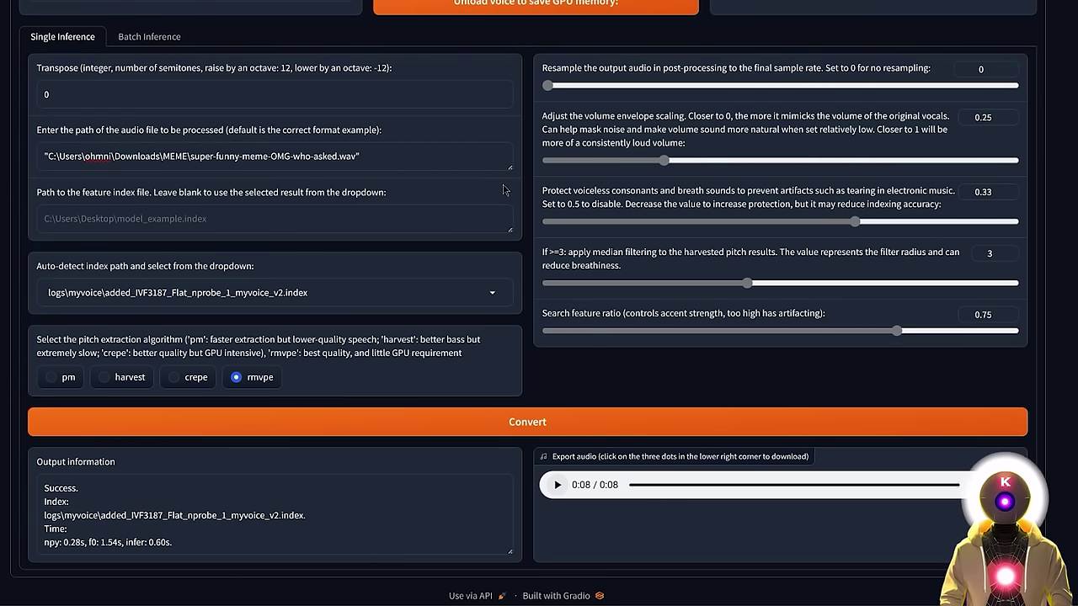
- Set the transpose value to 5 semitones and convert the audio file again
{"action": "left_click", "coordinate": [133, 92]}
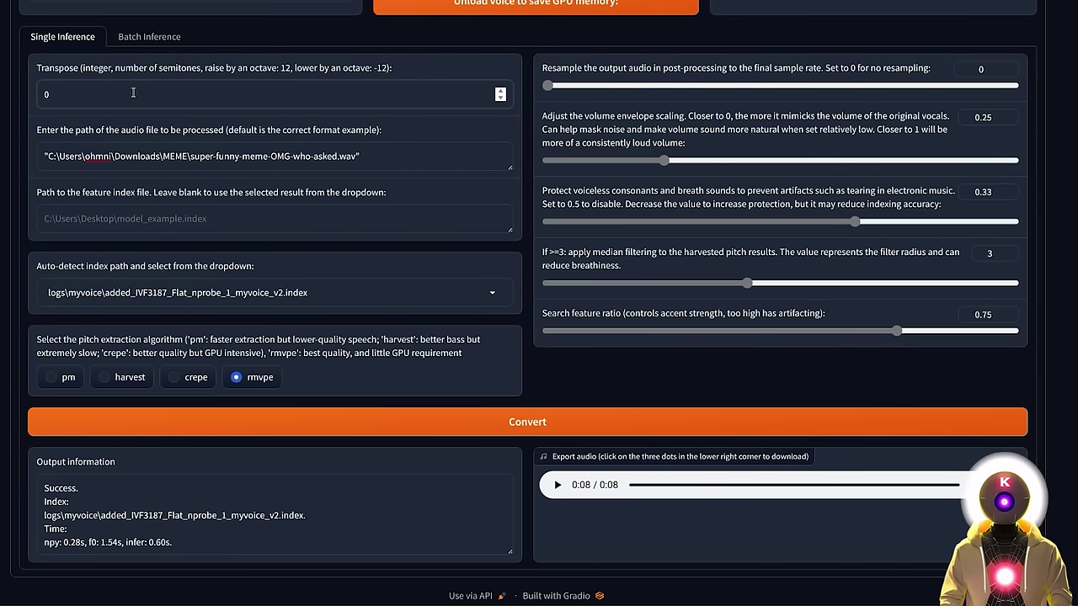
{"action": "left_click_drag", "start_coordinate": [84, 94], "coordinate": [29, 98]}
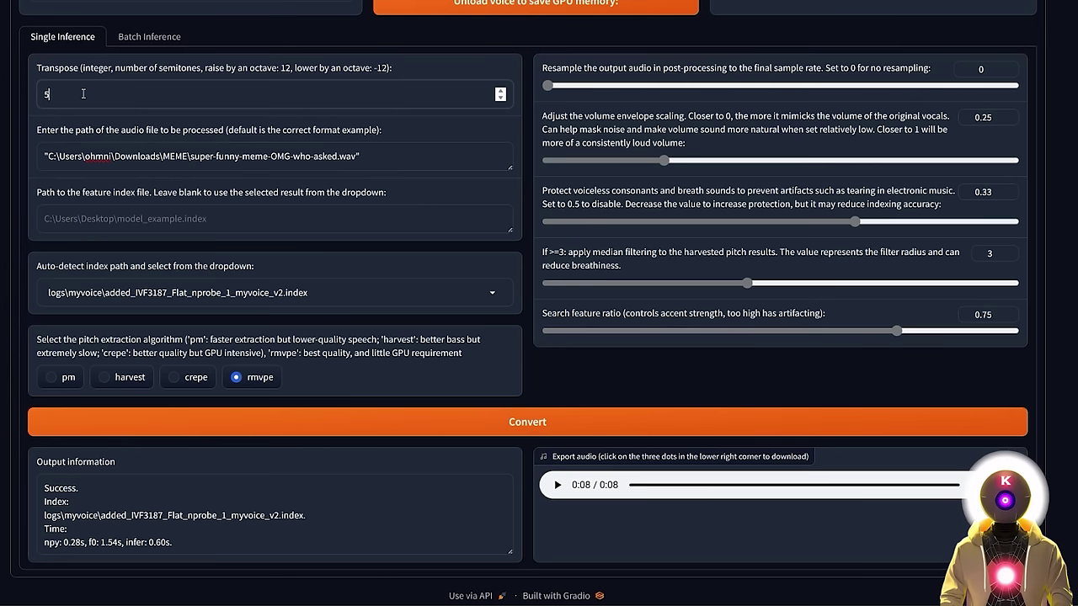
{"action": "type", "text": "5"}
{"action": "left_click", "coordinate": [520, 424]}
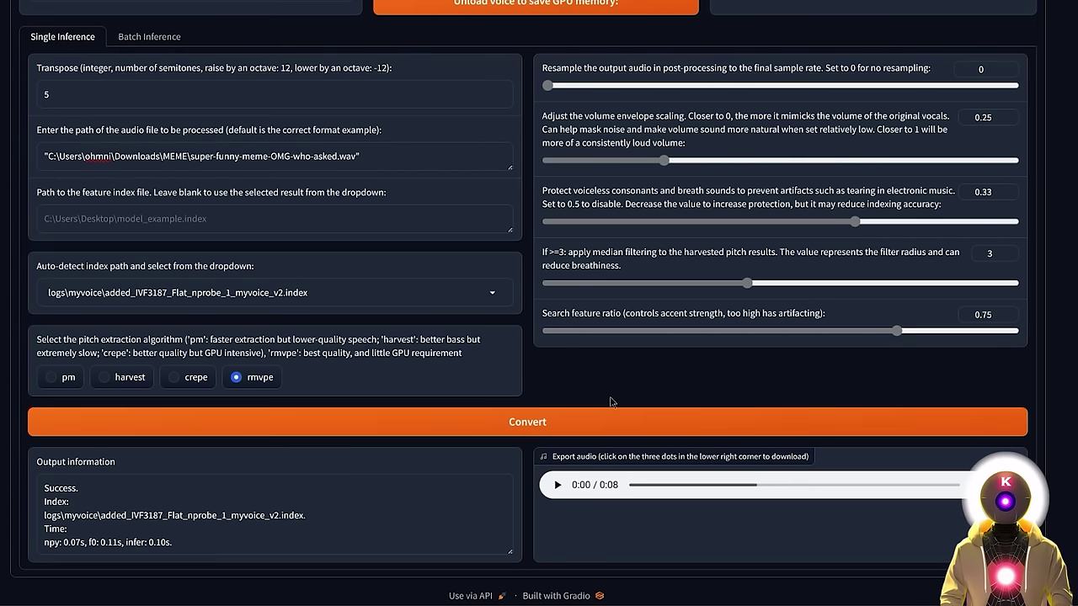
- Play the newly converted audio and download it
{"action": "left_click", "coordinate": [557, 485]}
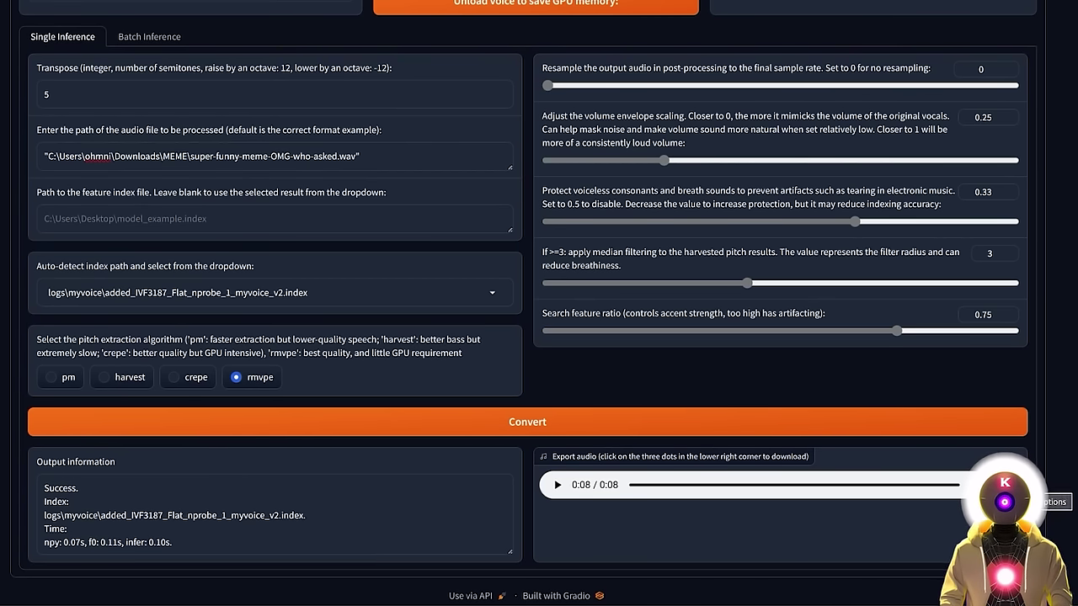
{"action": "left_click", "coordinate": [1015, 485]}
{"action": "left_click", "coordinate": [880, 444]}
{"action": "scroll", "coordinate": [884, 422], "scroll_direction": "up", "scroll_amount": 1}
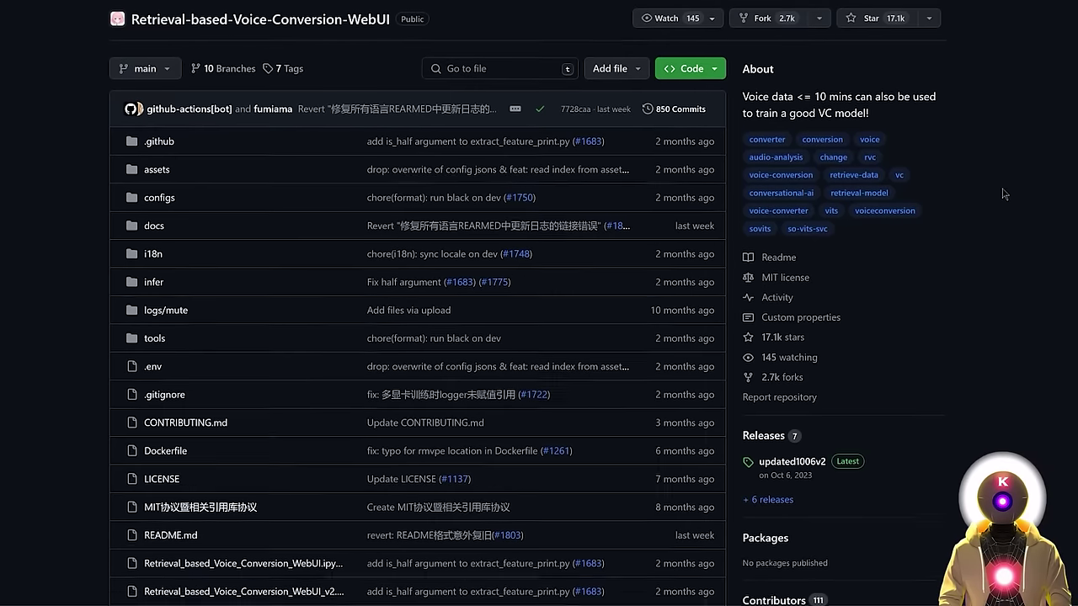
{"action": "scroll", "coordinate": [1002, 194], "scroll_direction": "up", "scroll_amount": 2}
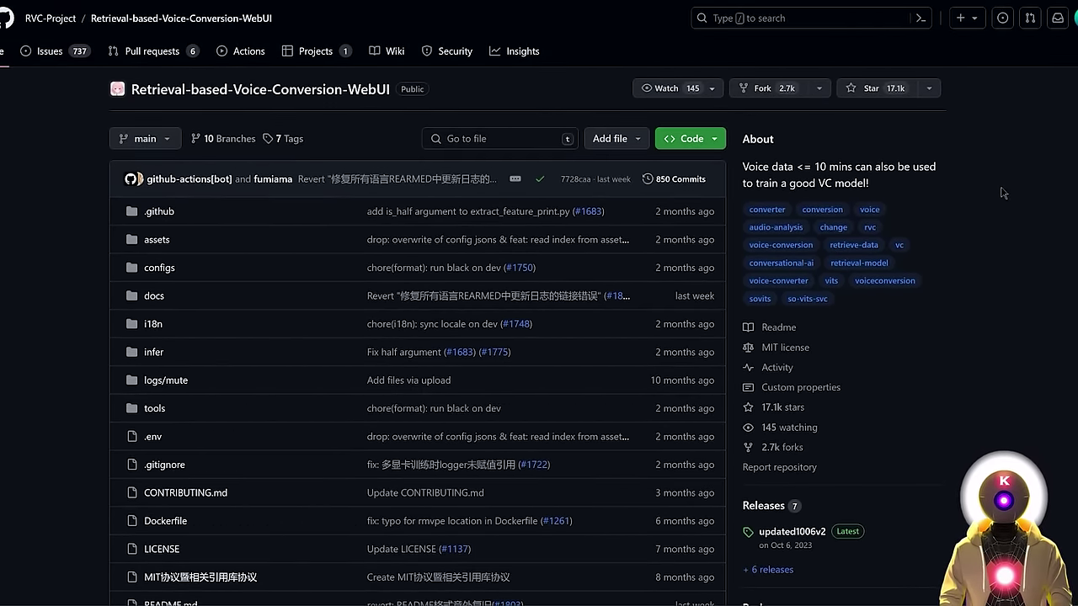
{"action": "scroll", "coordinate": [1002, 193], "scroll_direction": "down", "scroll_amount": 8}
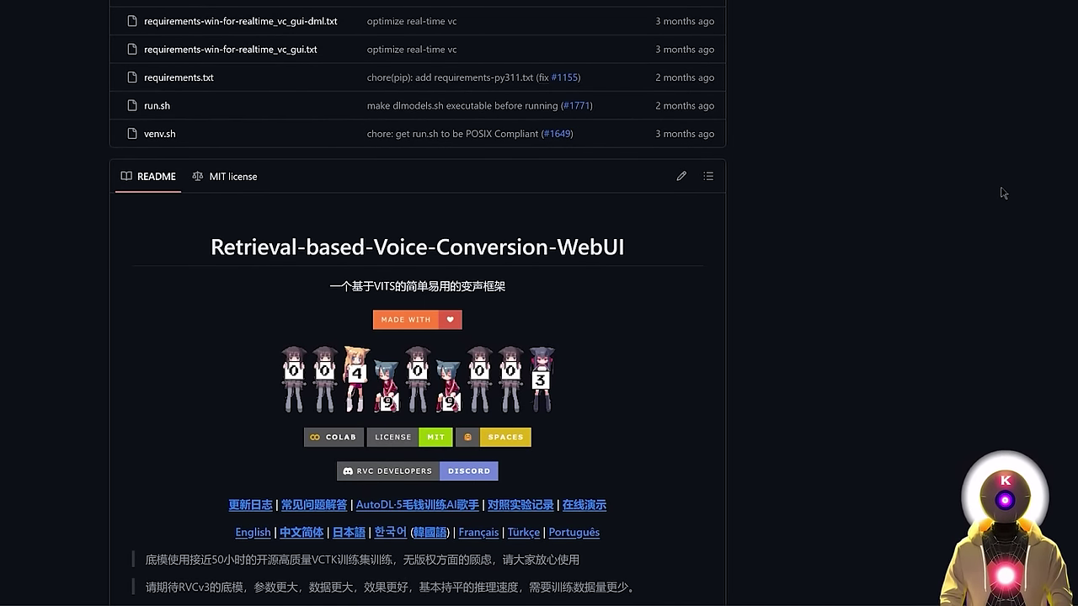
{"action": "scroll", "coordinate": [855, 288], "scroll_direction": "down", "scroll_amount": 1}
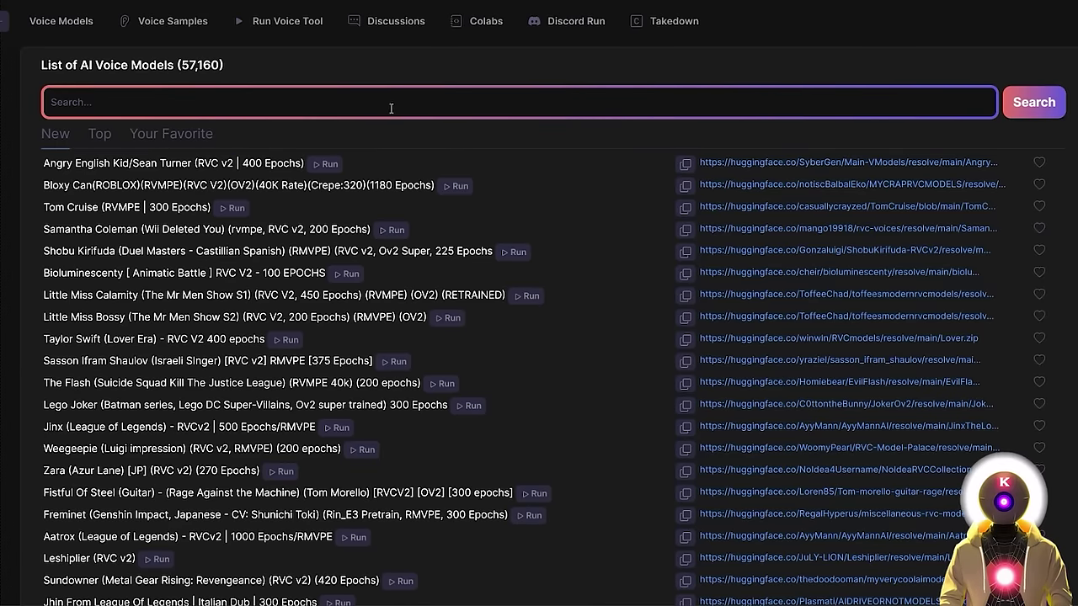
- Show the top AI voice models on the voice models site and look through the list for a ready-made voice
{"action": "left_click", "coordinate": [99, 135]}
{"action": "scroll", "coordinate": [460, 151], "scroll_direction": "down", "scroll_amount": 1}
{"action": "scroll", "coordinate": [463, 143], "scroll_direction": "down", "scroll_amount": 6}
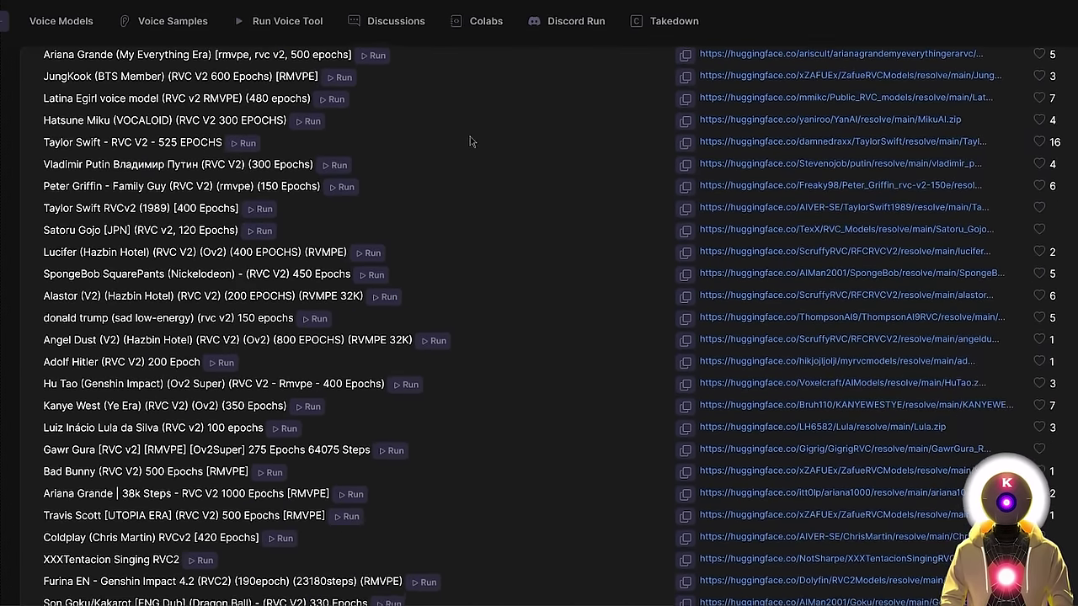
{"action": "scroll", "coordinate": [341, 174], "scroll_direction": "up", "scroll_amount": 4}
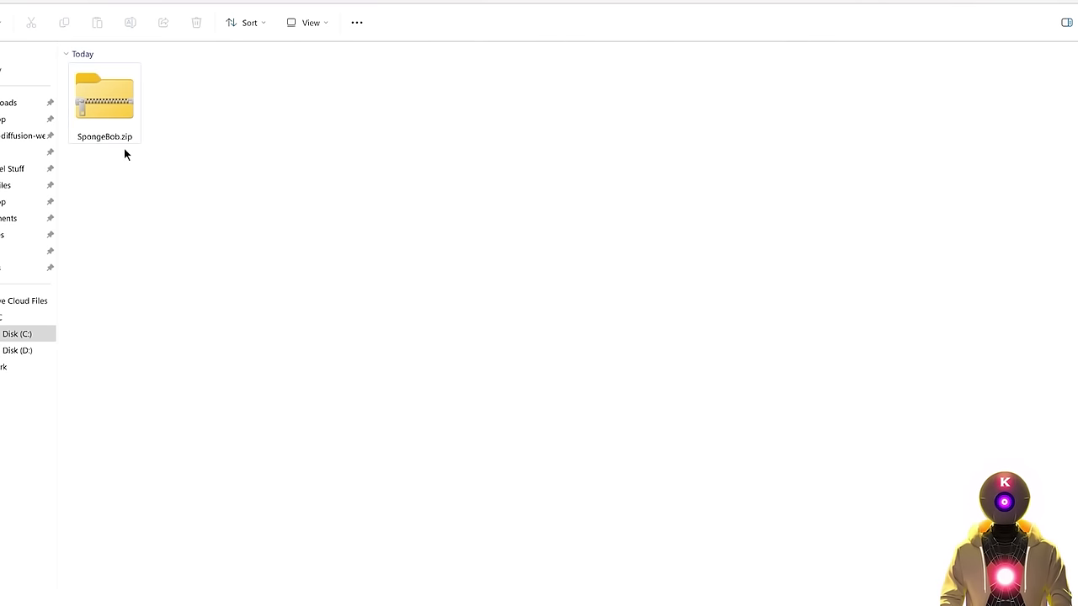
- Extract SpongeBob.zip into the folder it is stored in
{"action": "left_click", "coordinate": [105, 103]}
{"action": "right_click", "coordinate": [105, 102]}
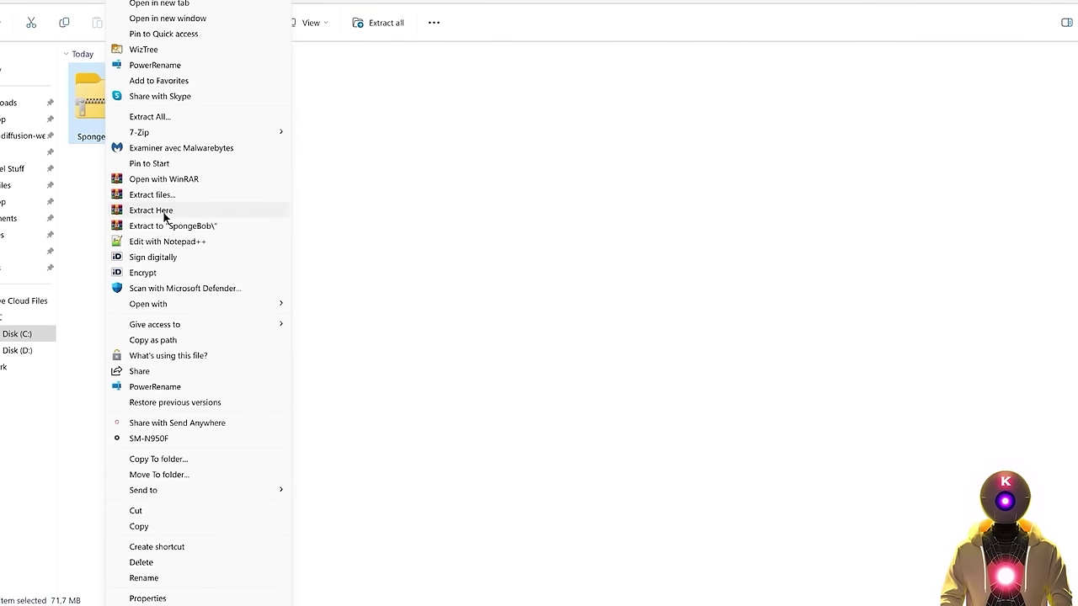
{"action": "left_click", "coordinate": [158, 211]}
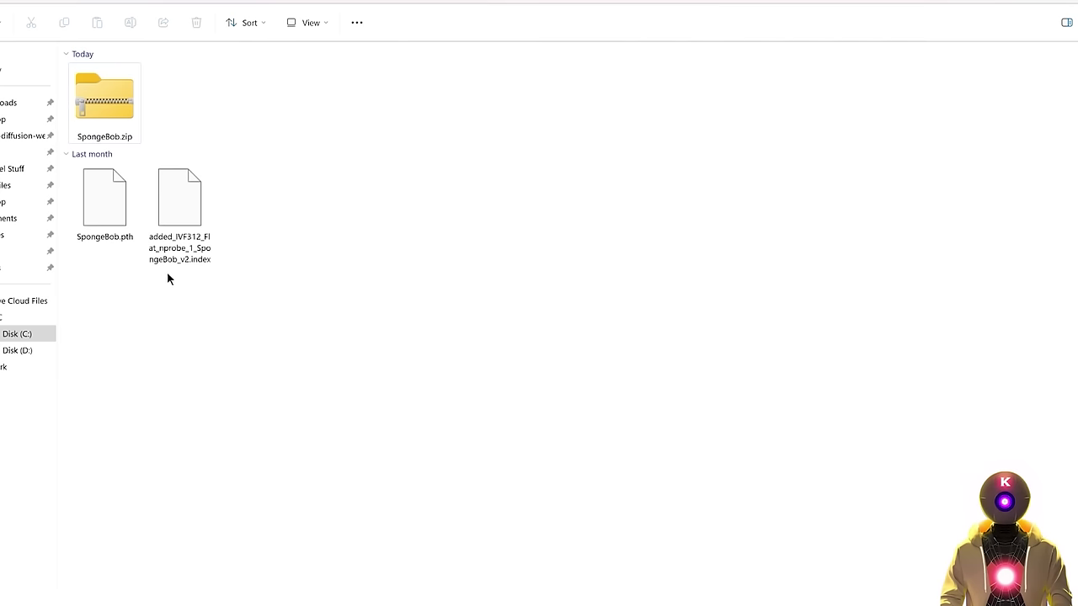
- Move SpongeBob.pth from the extracted files into the assets\weights folder of the RVC directory
{"action": "left_click", "coordinate": [118, 240]}
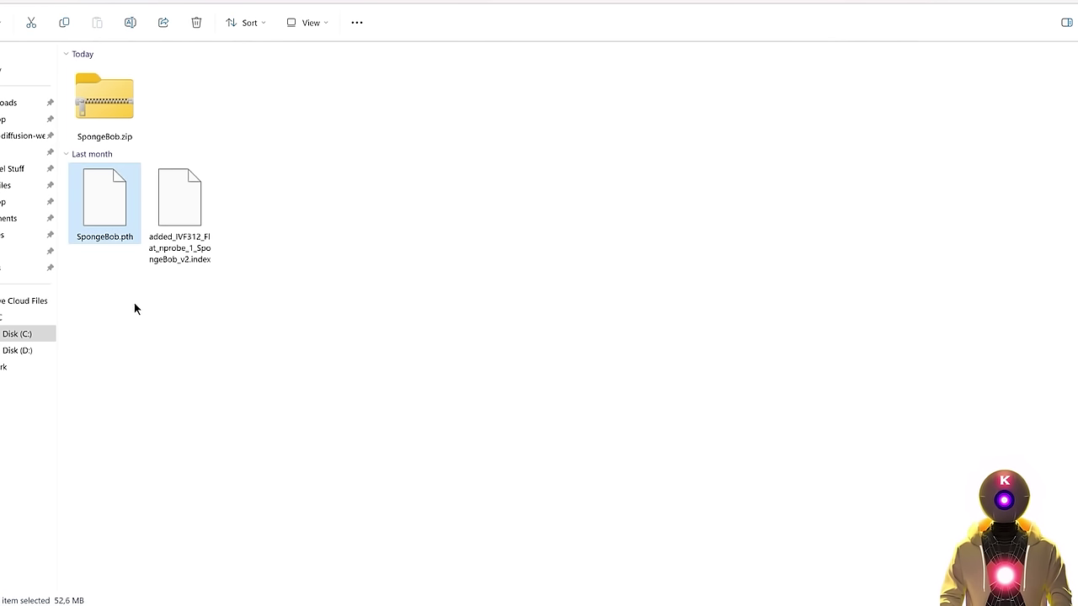
{"action": "key", "text": "ctrl+x"}
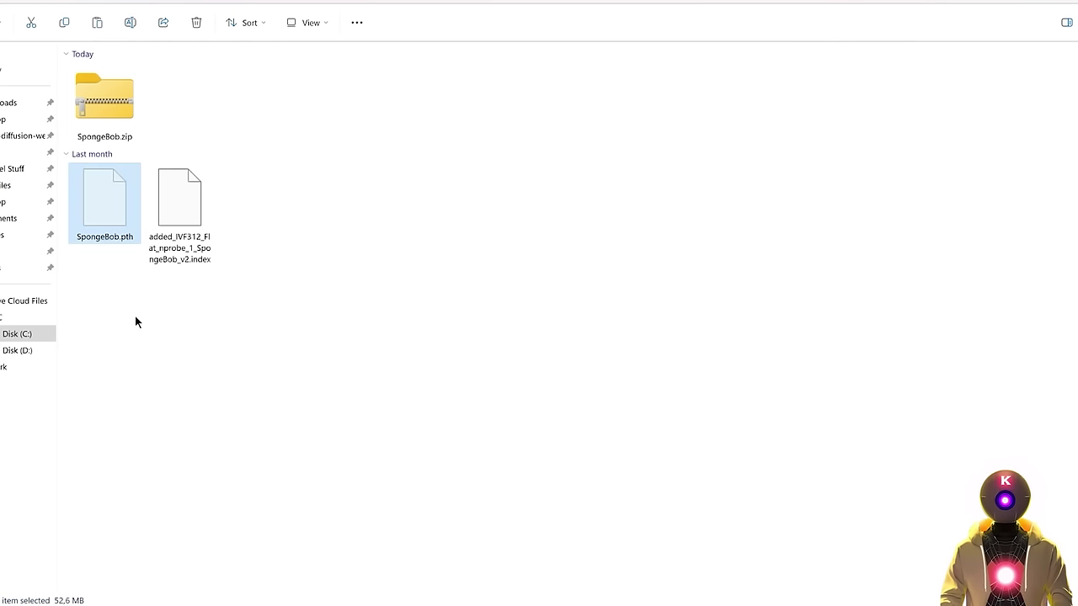
{"action": "key", "text": "alt+Left"}
{"action": "double_click", "coordinate": [106, 103]}
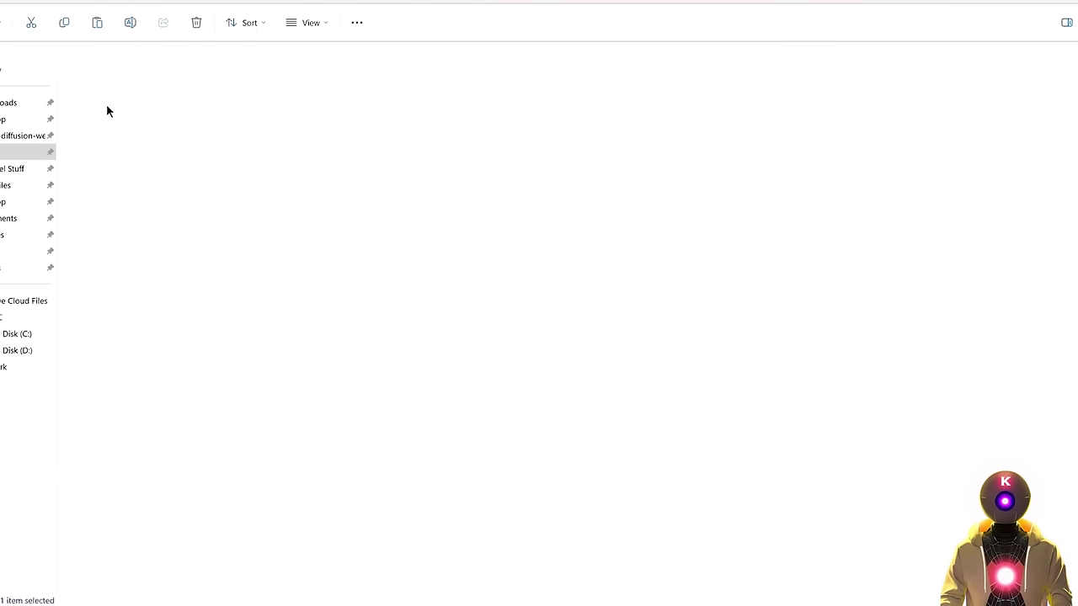
{"action": "double_click", "coordinate": [106, 160]}
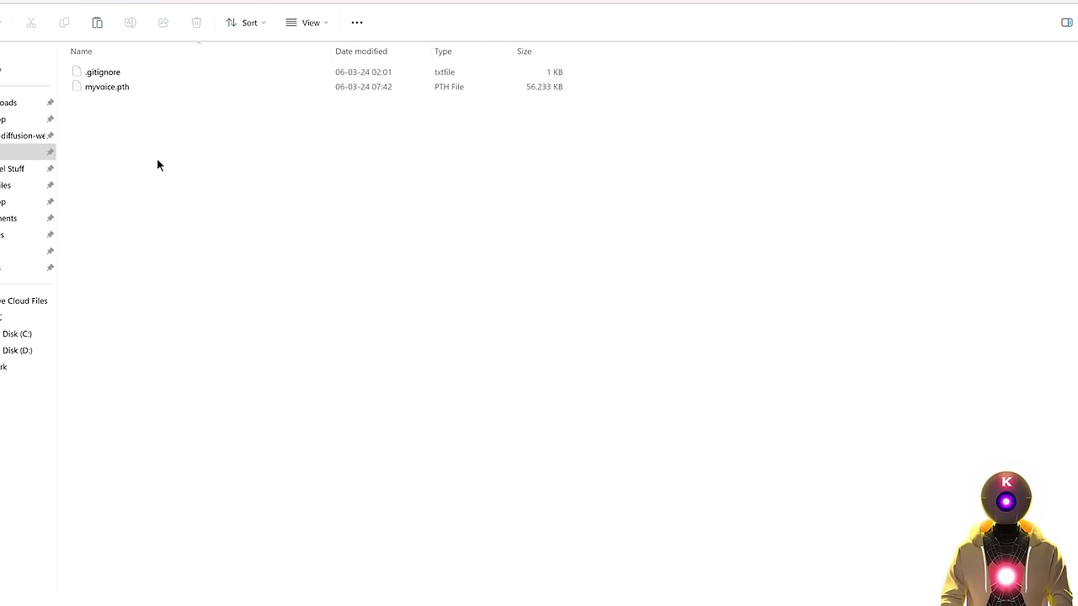
{"action": "key", "text": "ctrl+v"}
- Move added_IVF312_Flat_nprobe_1_SpongeBob_v2.index from the download folder into the logs folder of the RVC directory
{"action": "key", "text": "alt+Left"}
{"action": "left_click", "coordinate": [130, 207]}
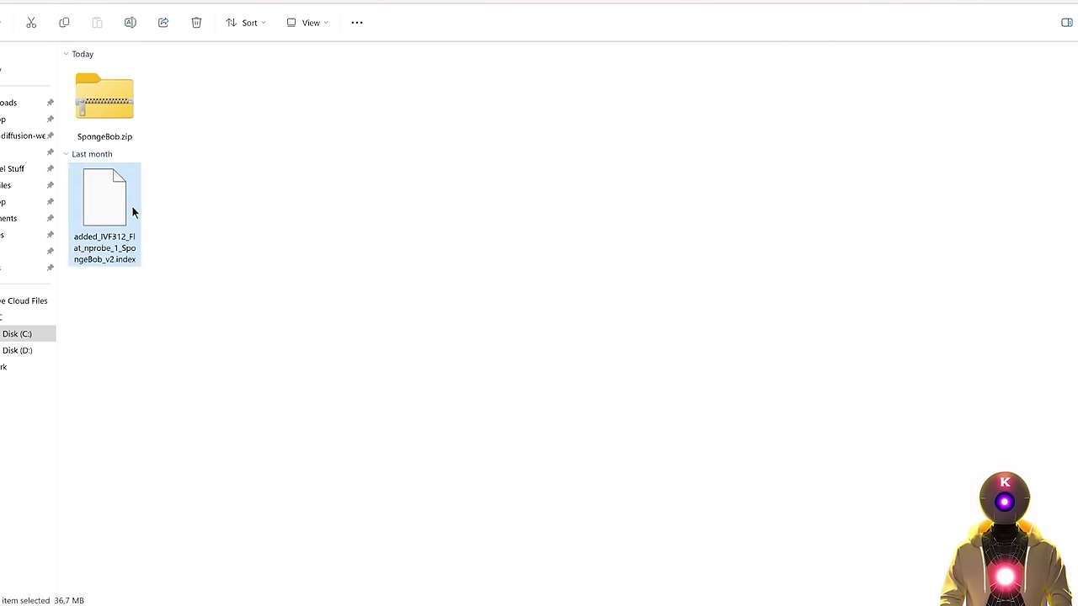
{"action": "key", "text": "ctrl+x"}
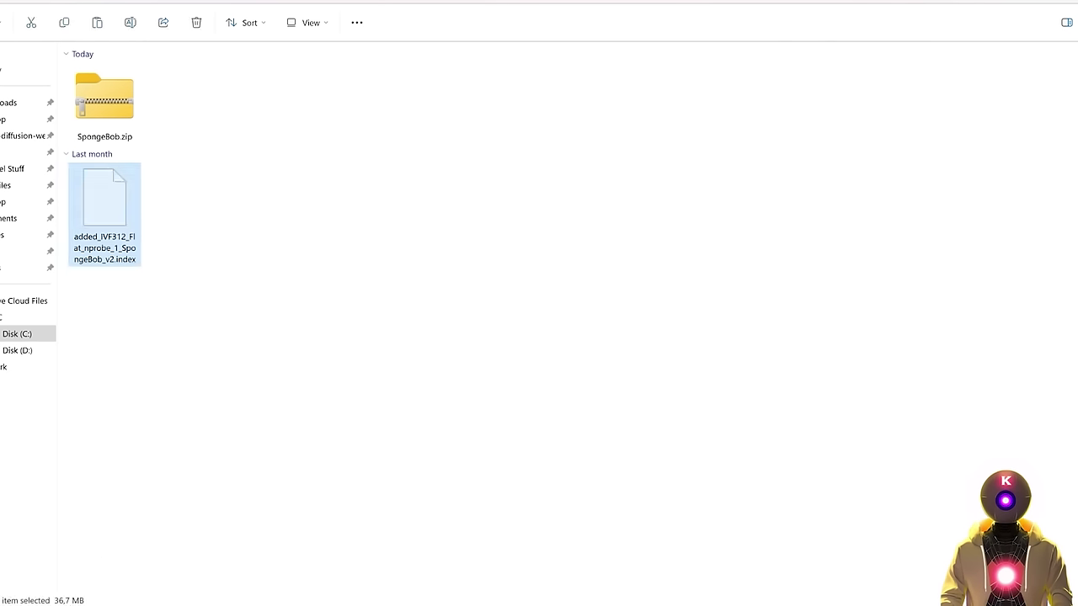
{"action": "left_click", "coordinate": [25, 151]}
{"action": "double_click", "coordinate": [121, 190]}
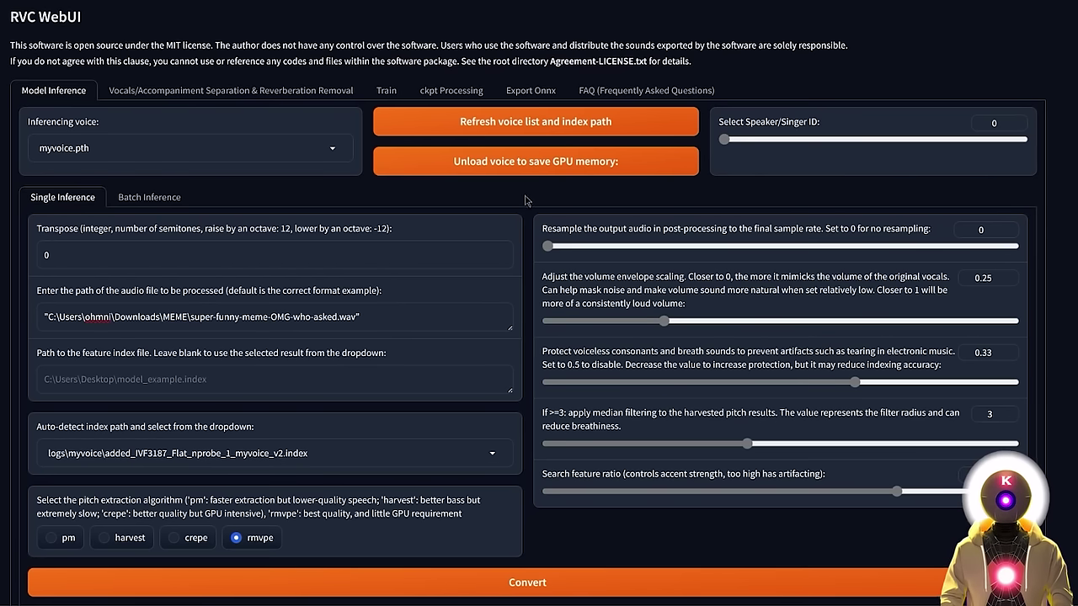
- Refresh the voice list in RVC WebUI, choose SpongeBob.pth as the inferencing voice and set the transpose to 12 semitones
{"action": "left_click", "coordinate": [511, 129]}
{"action": "left_click", "coordinate": [333, 149]}
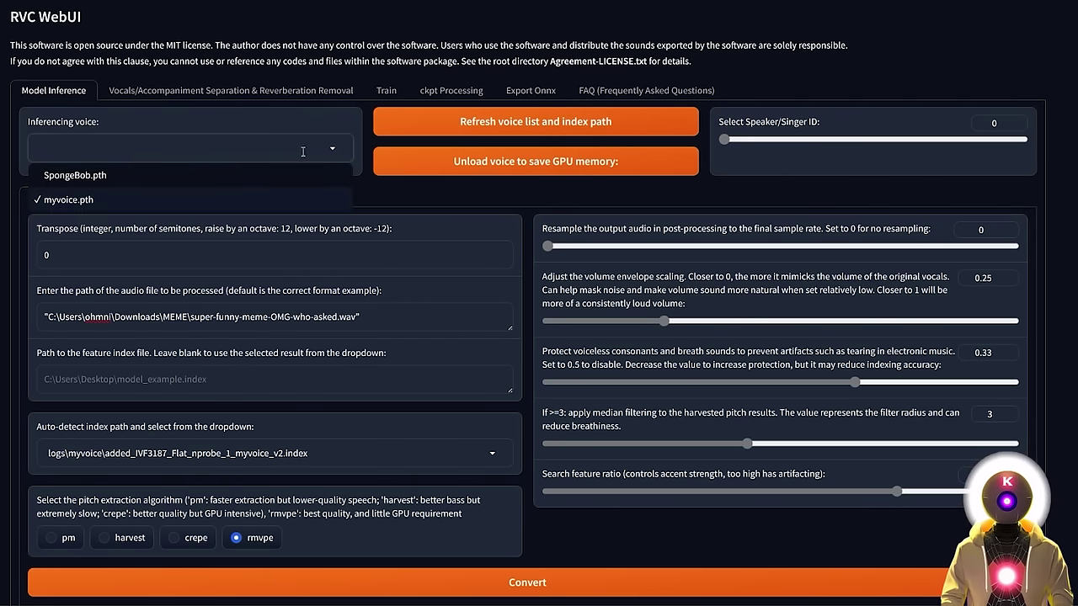
{"action": "left_click", "coordinate": [75, 176]}
{"action": "left_click", "coordinate": [76, 255]}
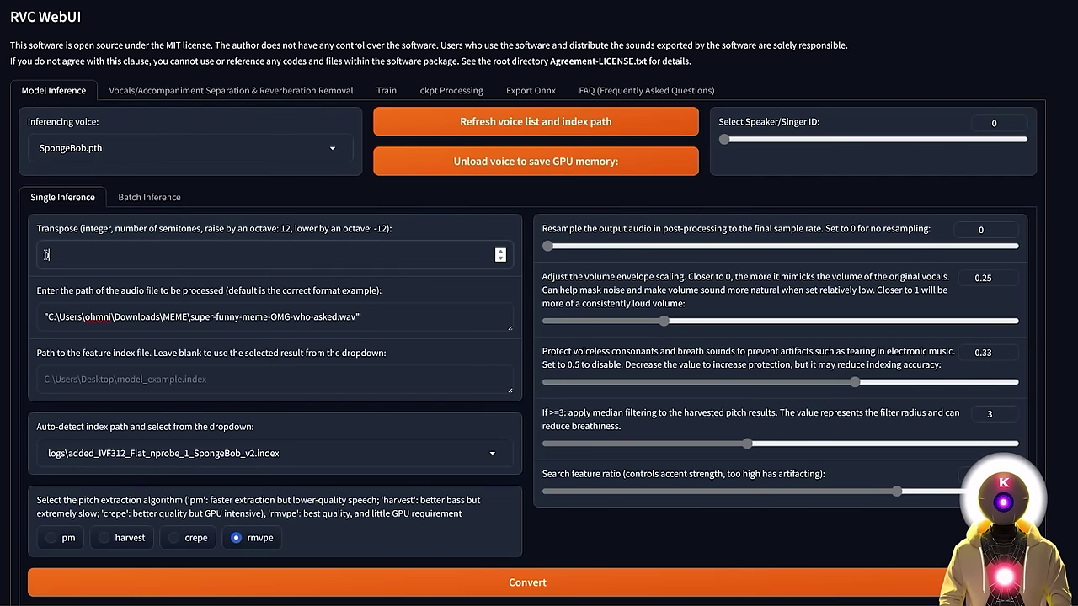
{"action": "key", "text": "BackSpace"}
{"action": "type", "text": "12"}
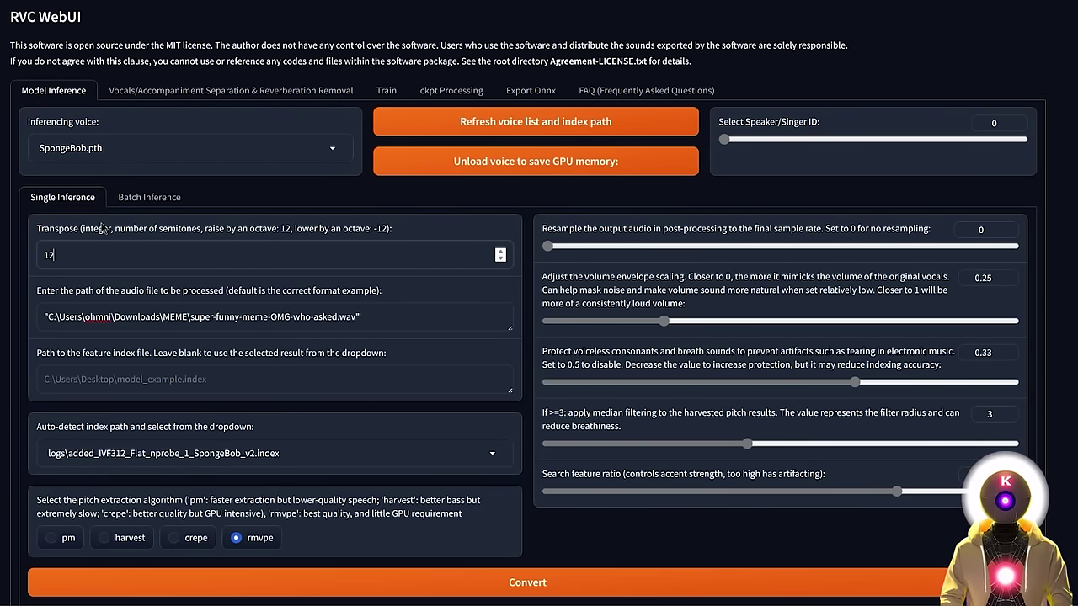
- Convert the audio file with the SpongeBob voice and play the exported audio
{"action": "scroll", "coordinate": [101, 227], "scroll_direction": "down", "scroll_amount": 2}
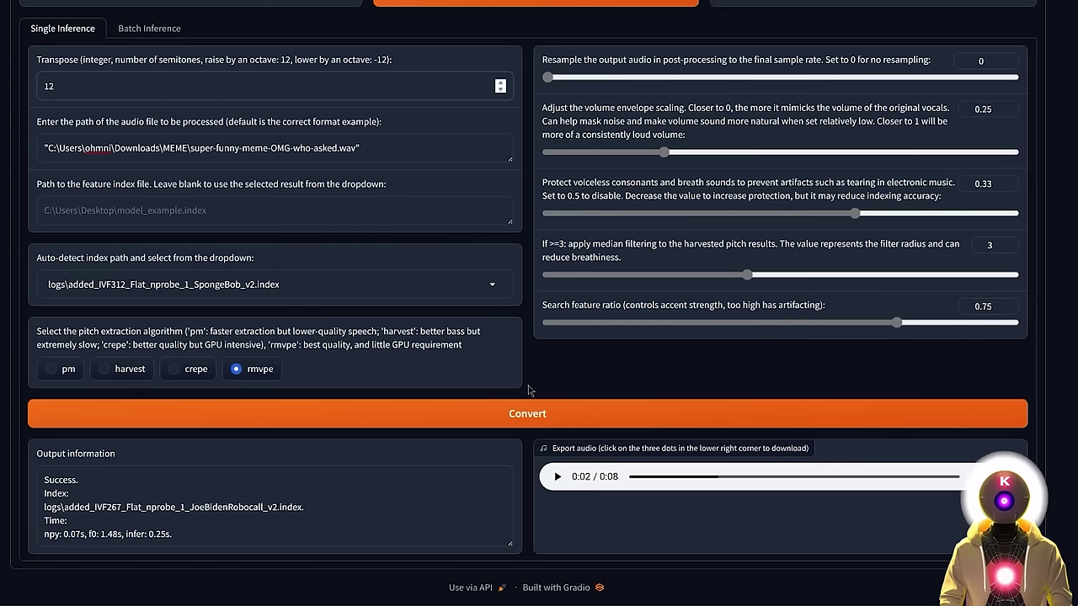
{"action": "left_click", "coordinate": [528, 414]}
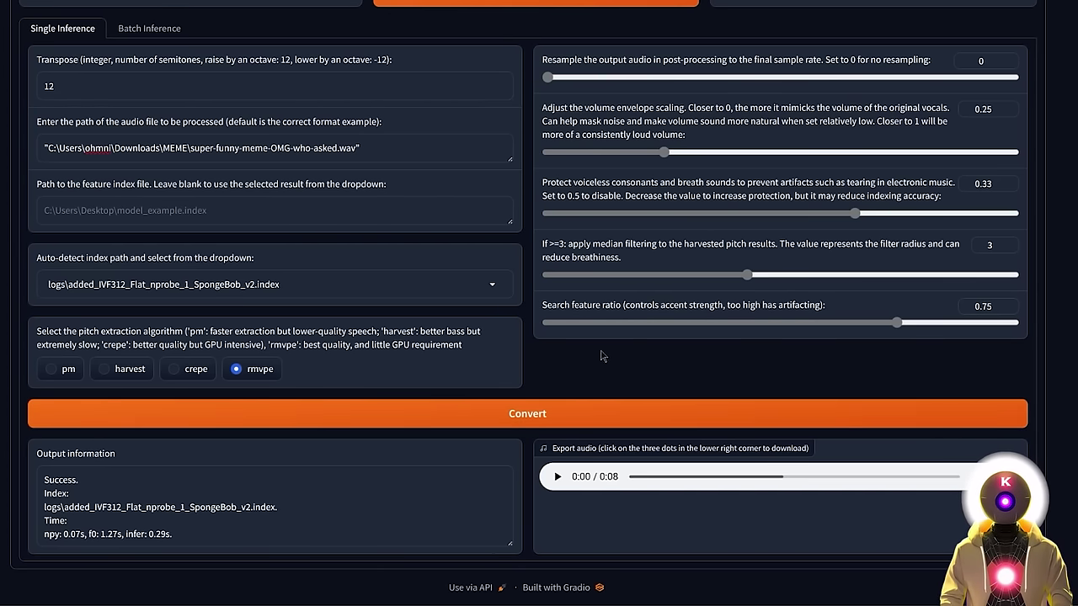
{"action": "left_click", "coordinate": [557, 476]}
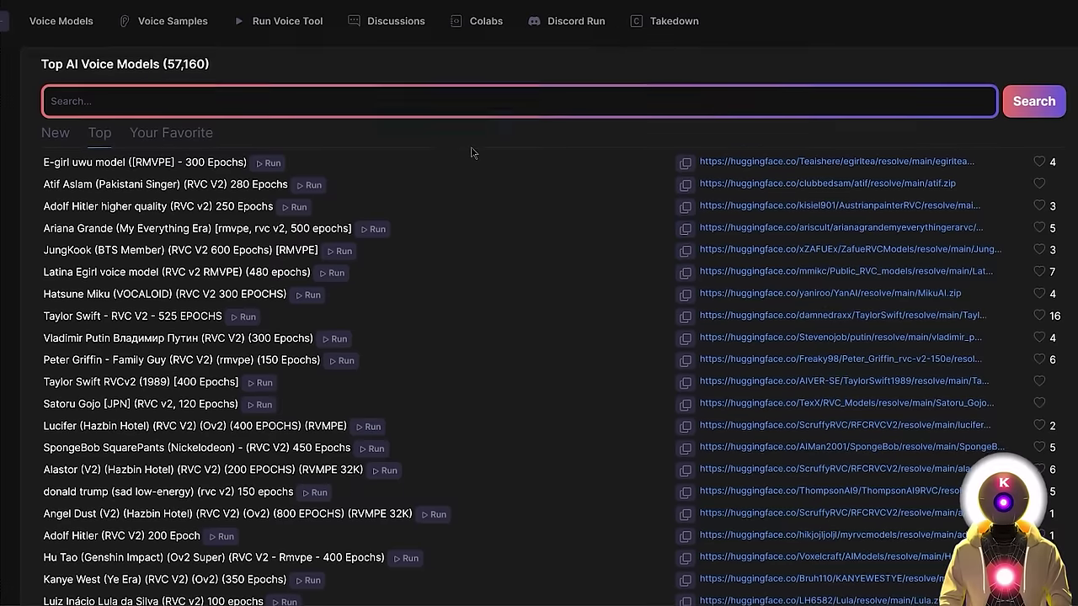
{"action": "scroll", "coordinate": [472, 153], "scroll_direction": "down", "scroll_amount": 6}
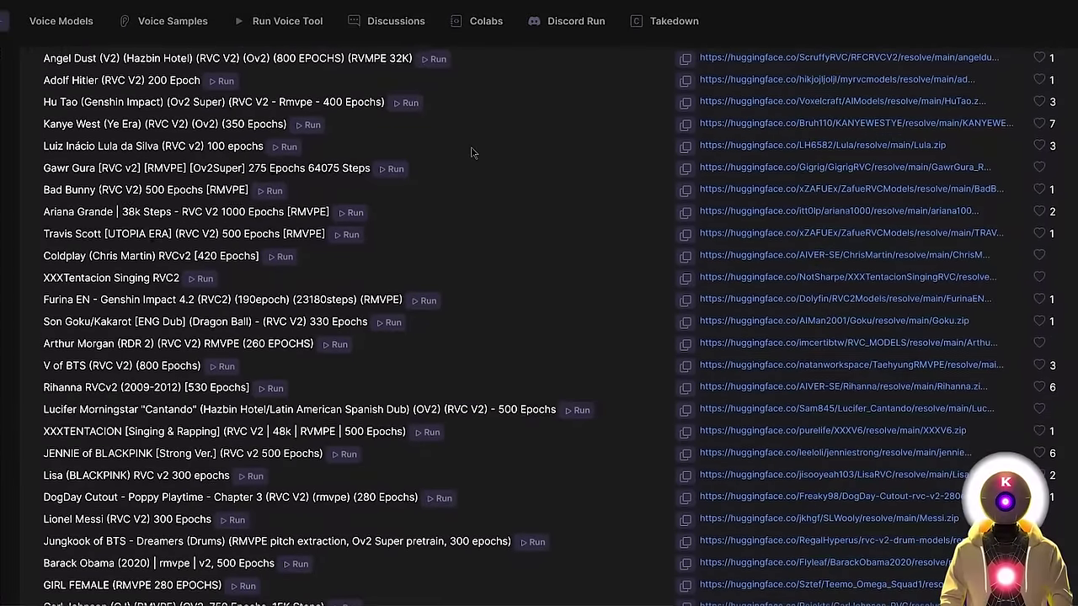
{"action": "scroll", "coordinate": [472, 153], "scroll_direction": "down", "scroll_amount": 3}
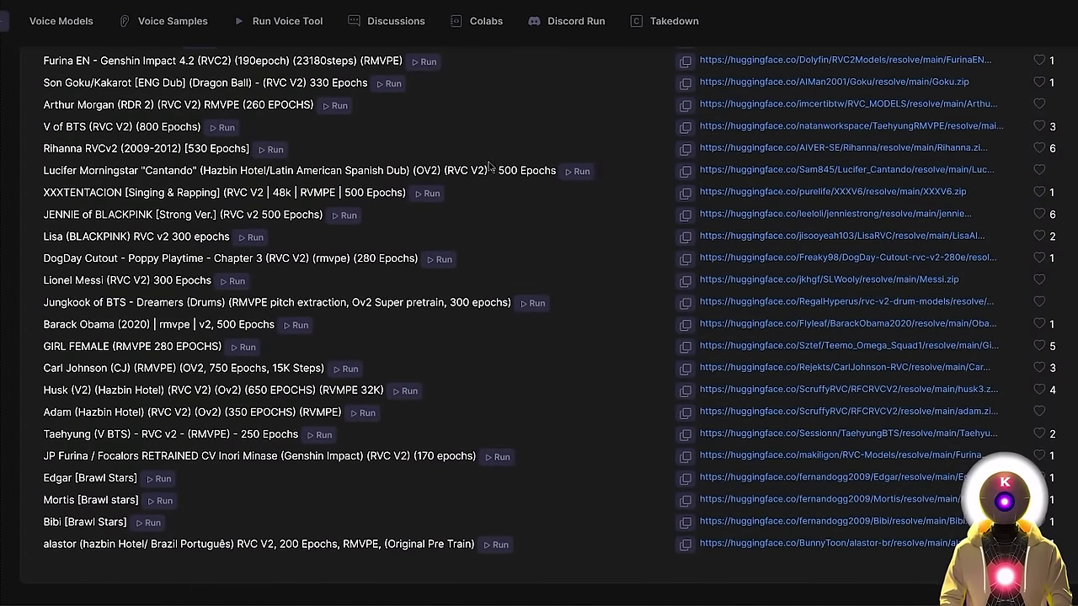
{"action": "scroll", "coordinate": [490, 166], "scroll_direction": "up", "scroll_amount": 10}
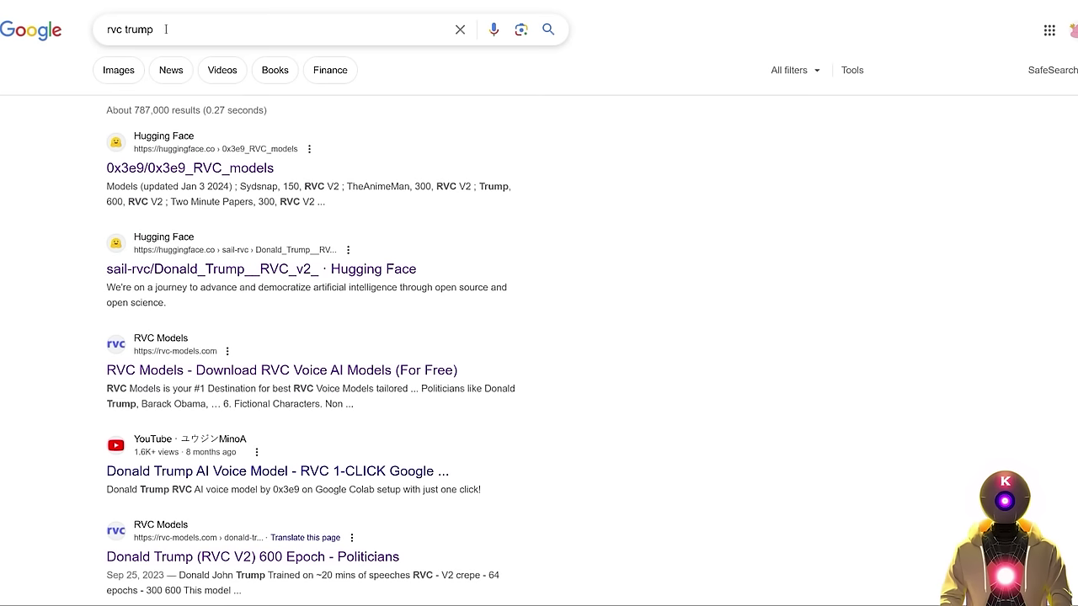
- Open the sail-rvc Donald_Trump__RVC_v2_ model from the search results and view its files on Hugging Face
{"action": "left_click", "coordinate": [270, 270]}
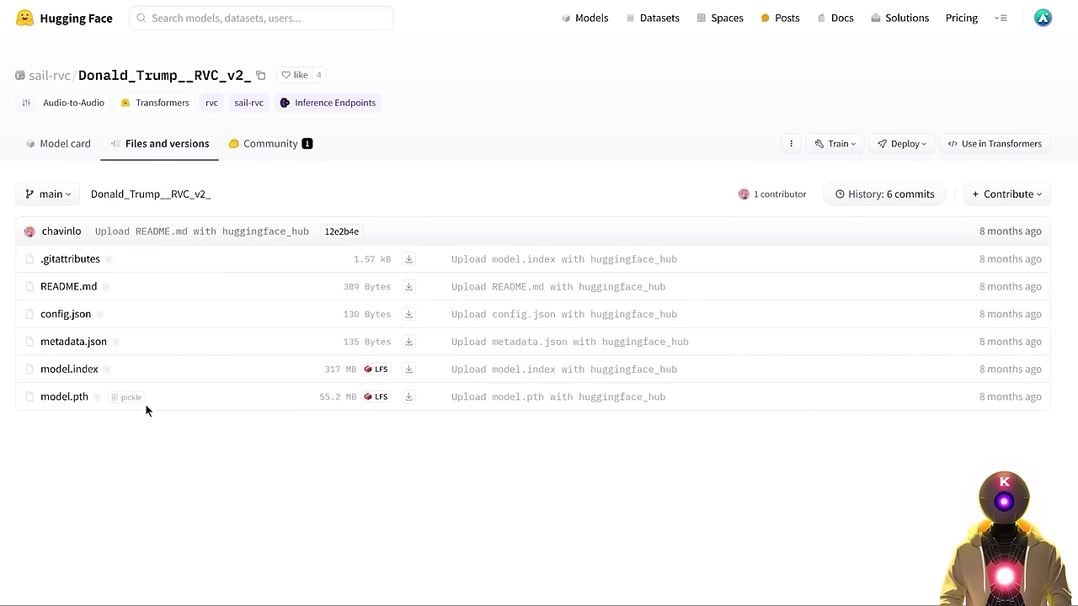
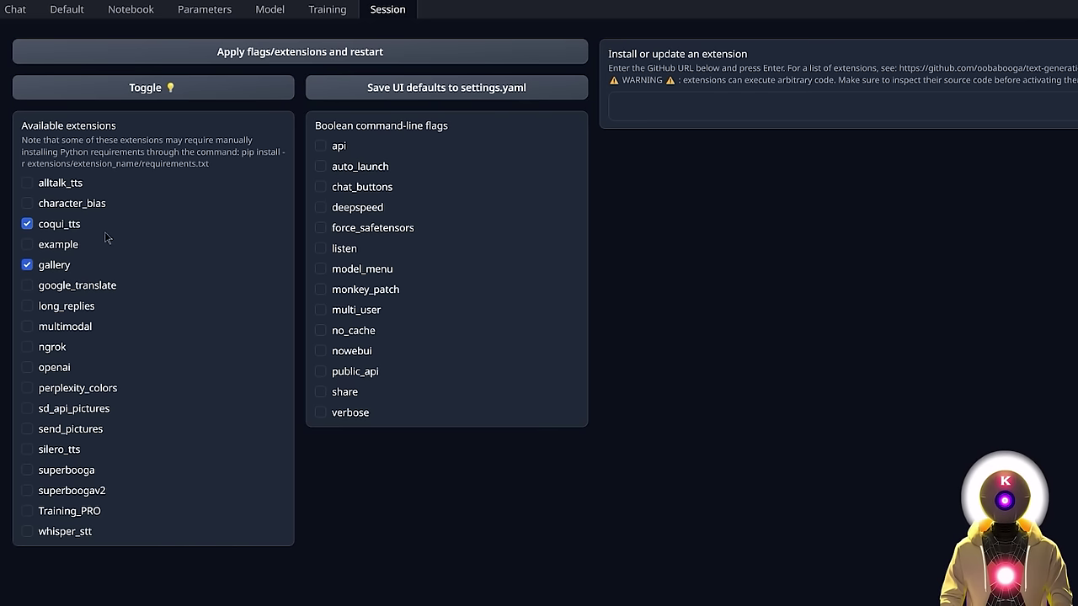
- Restart text-generation-webui with the coqui_tts and gallery extensions applied, and load KoboldAI_LLaMA2-13B-Tiefighter-GPTQ with the ExLlamav2 loader
{"action": "left_click", "coordinate": [269, 64]}
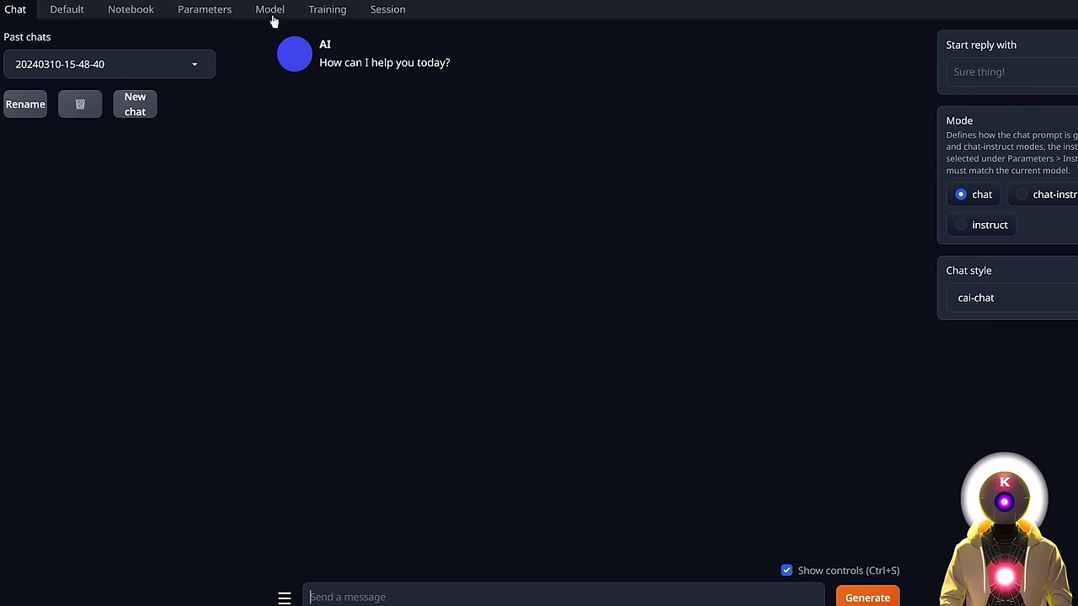
{"action": "left_click", "coordinate": [270, 12]}
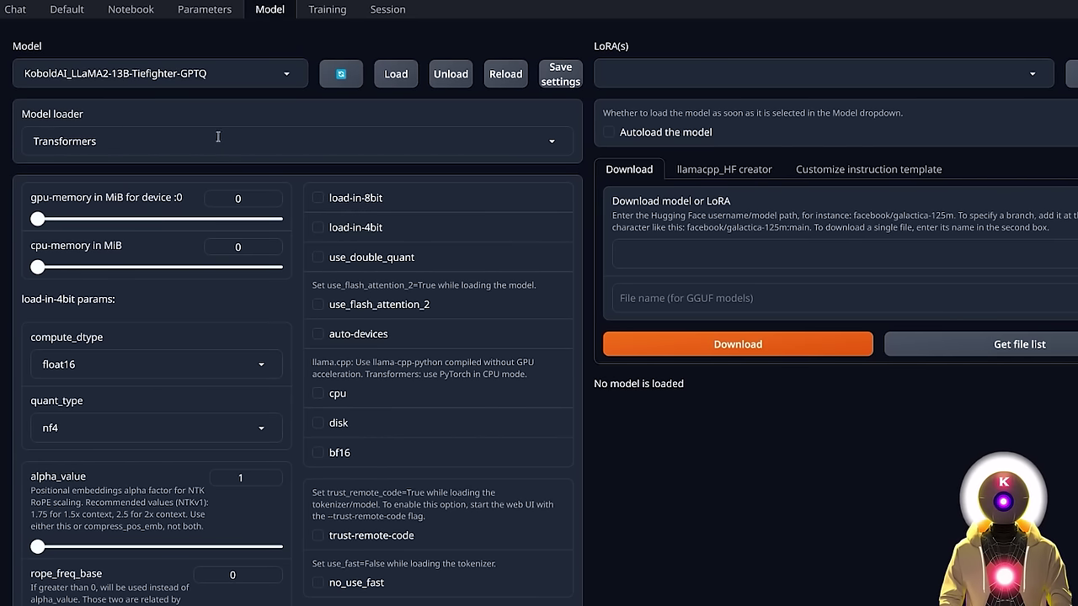
{"action": "left_click", "coordinate": [89, 141]}
{"action": "left_click", "coordinate": [63, 268]}
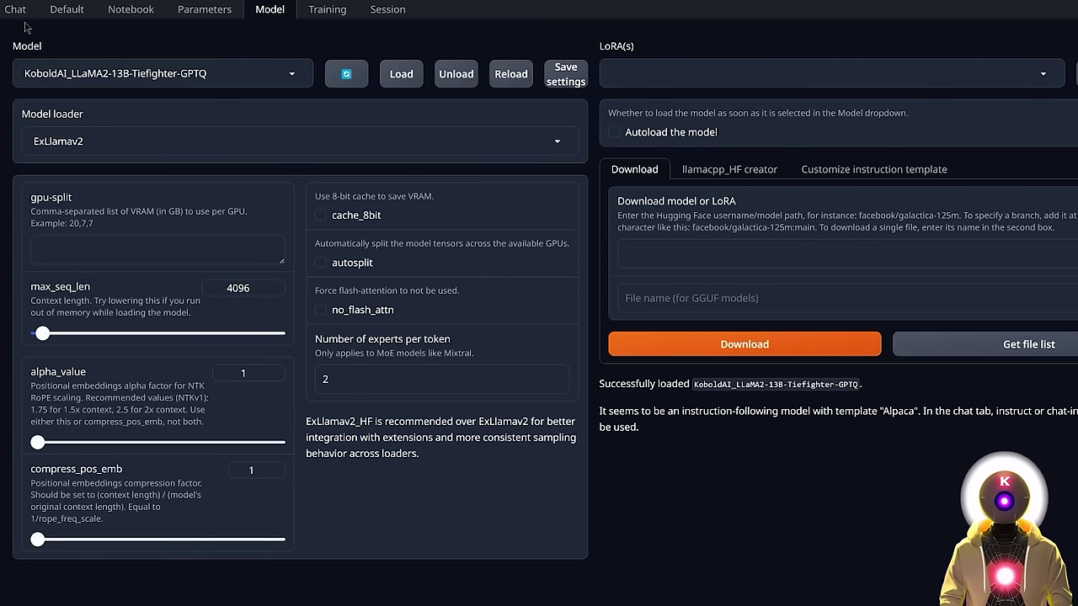
- Configure Coqui TTS for the chat to show message text under the audio player and use the Obama.wav voice
{"action": "left_click", "coordinate": [15, 9]}
{"action": "scroll", "coordinate": [451, 270], "scroll_direction": "down", "scroll_amount": 5}
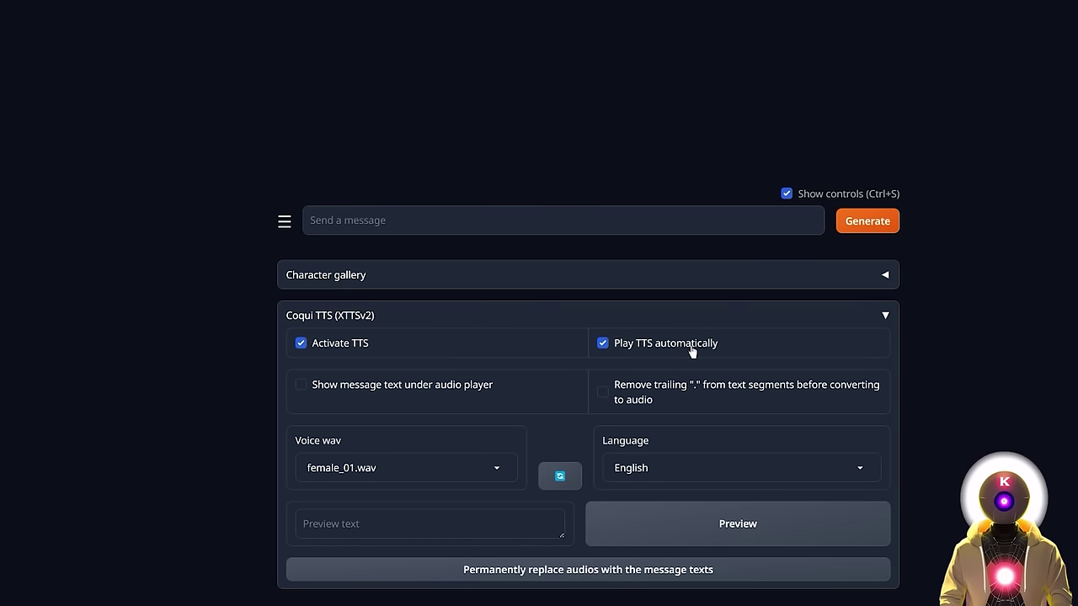
{"action": "left_click", "coordinate": [301, 388]}
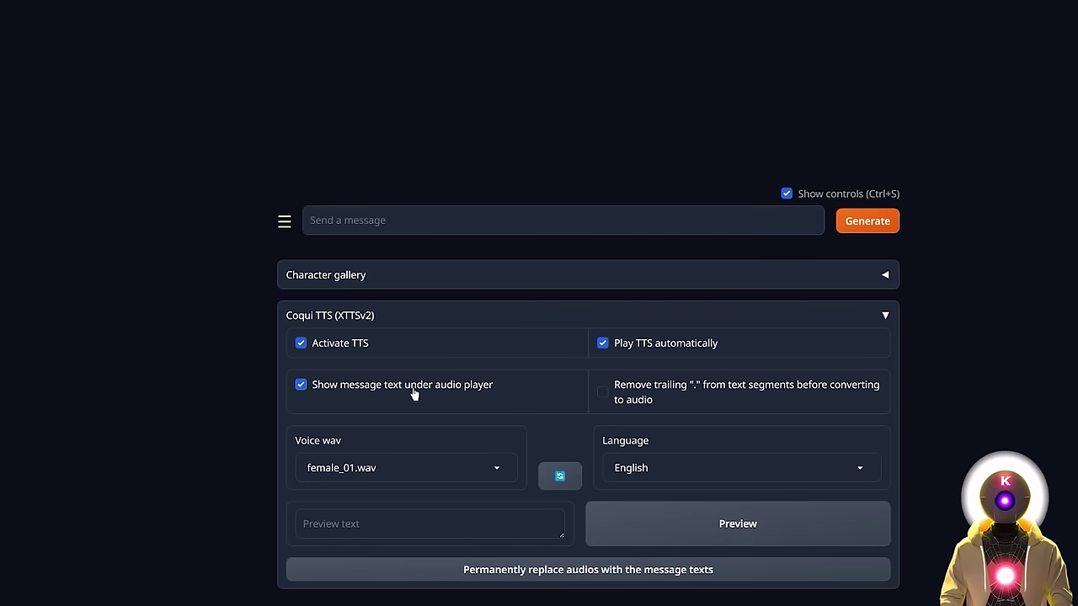
{"action": "left_click", "coordinate": [497, 474]}
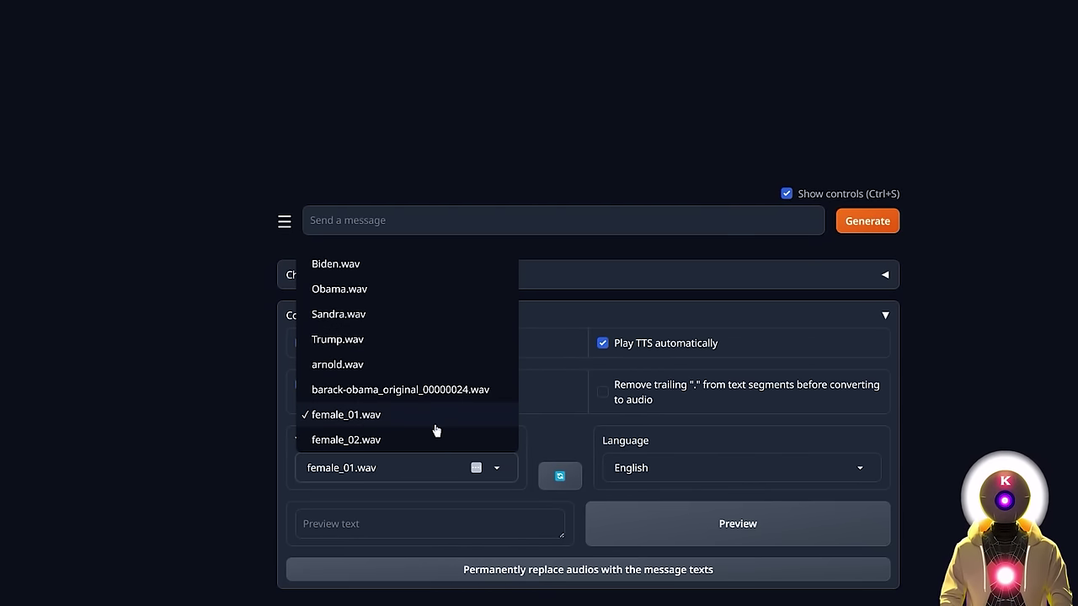
{"action": "left_click", "coordinate": [339, 289]}
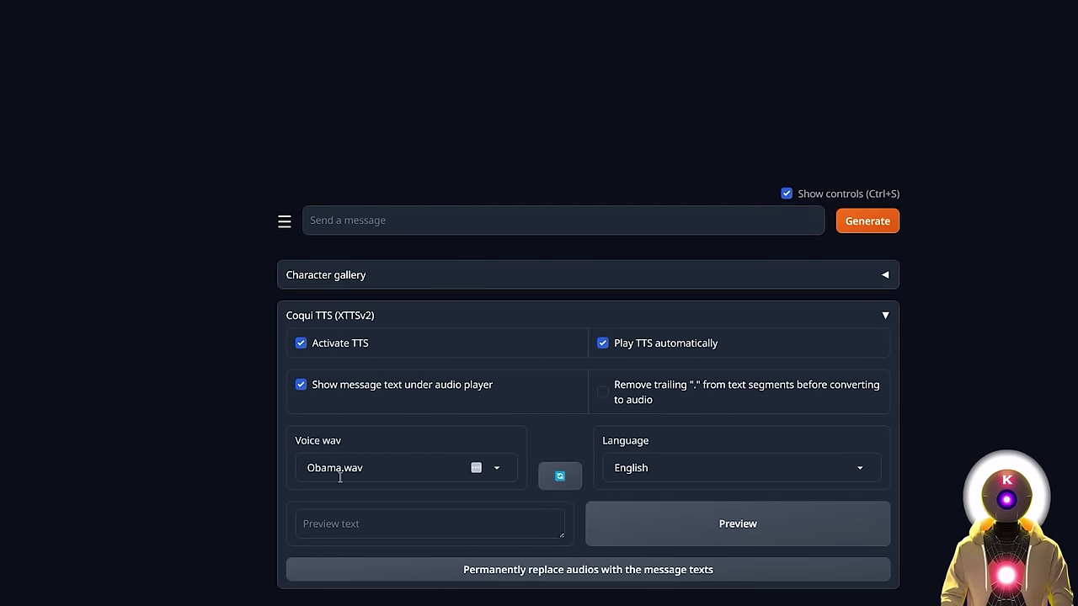
{"action": "scroll", "coordinate": [555, 432], "scroll_direction": "up", "scroll_amount": 5}
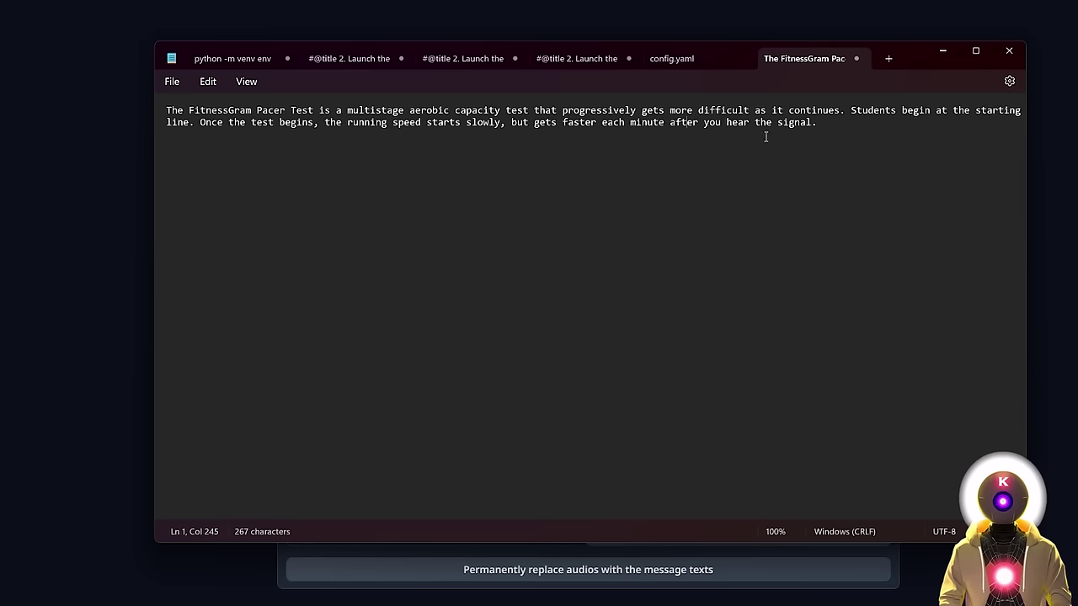
- Copy the entire FitnessGram Pacer Test paragraph from the Notepad document
{"action": "left_click_drag", "start_coordinate": [866, 145], "coordinate": [733, 122]}
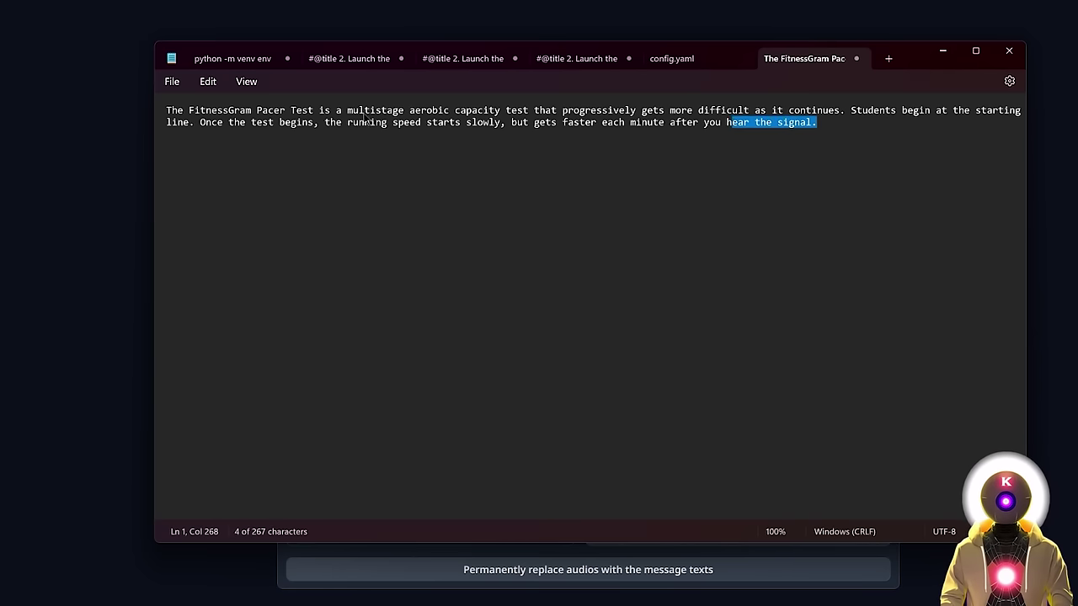
{"action": "key", "text": "ctrl+a"}
{"action": "key", "text": "ctrl+c"}
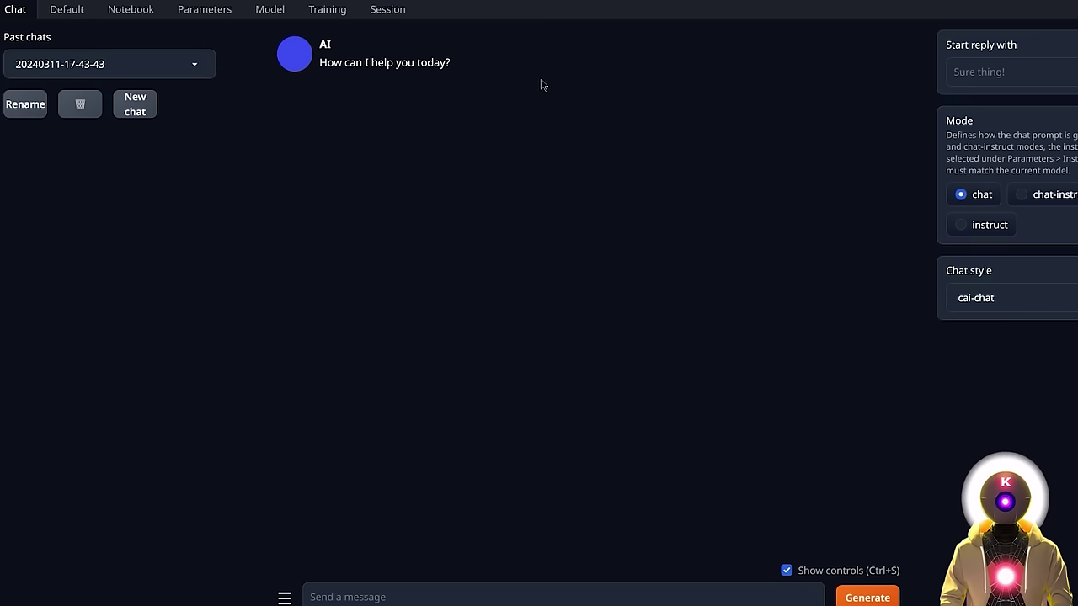
- Replace the Assistant character's greeting in text-generation-webui with the copied FitnessGram Pacer Test paragraph
{"action": "left_click", "coordinate": [205, 9]}
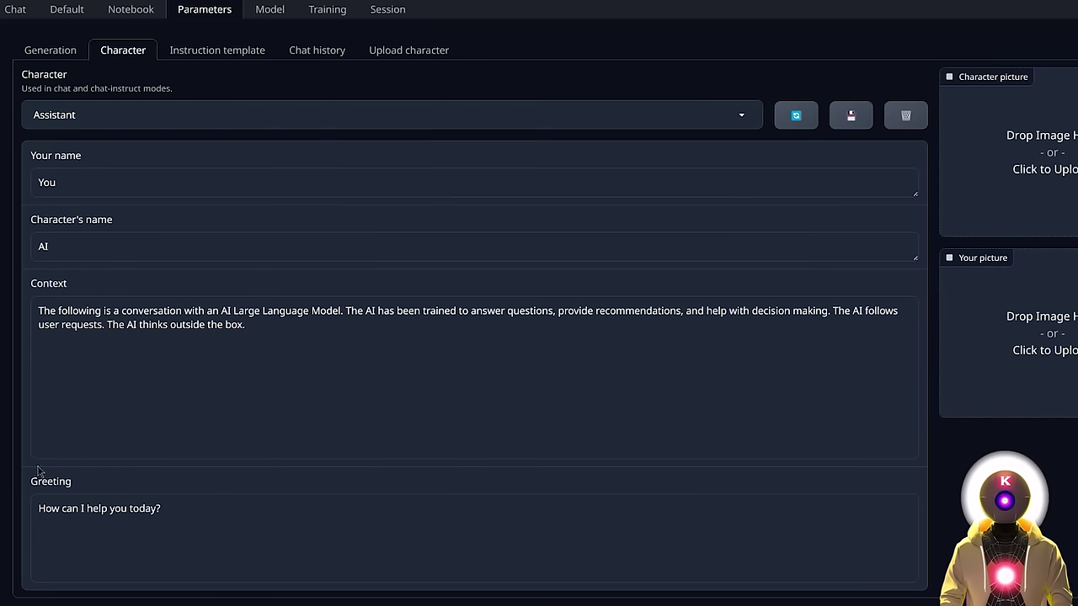
{"action": "left_click", "coordinate": [168, 506]}
{"action": "key", "text": "ctrl+a"}
{"action": "key", "text": "ctrl+v"}
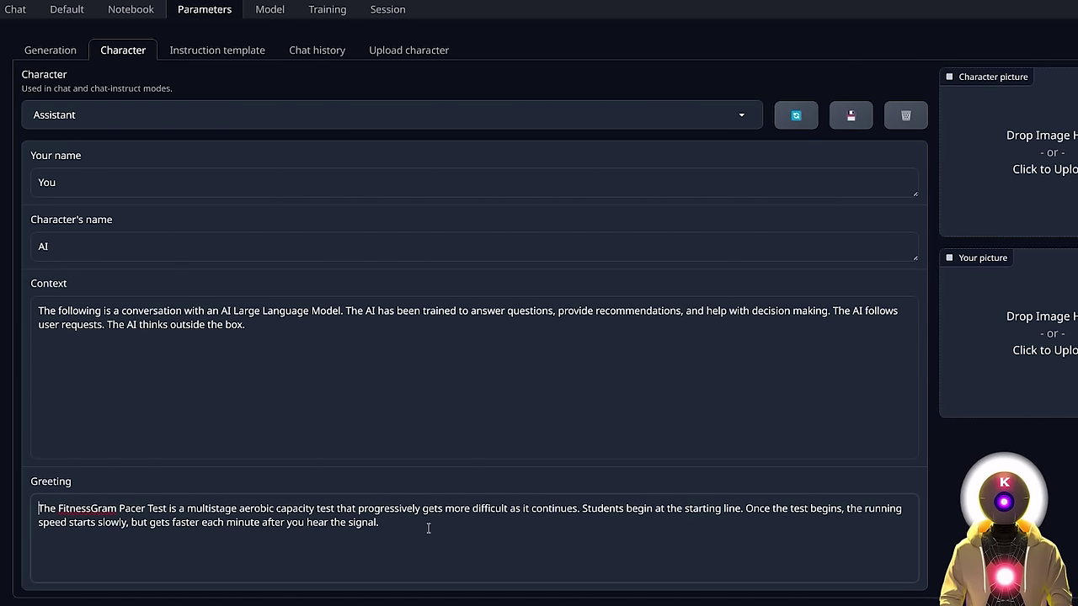
- Start a new chat so the greeting is spoken, and download the generated audio clip
{"action": "left_click", "coordinate": [16, 13]}
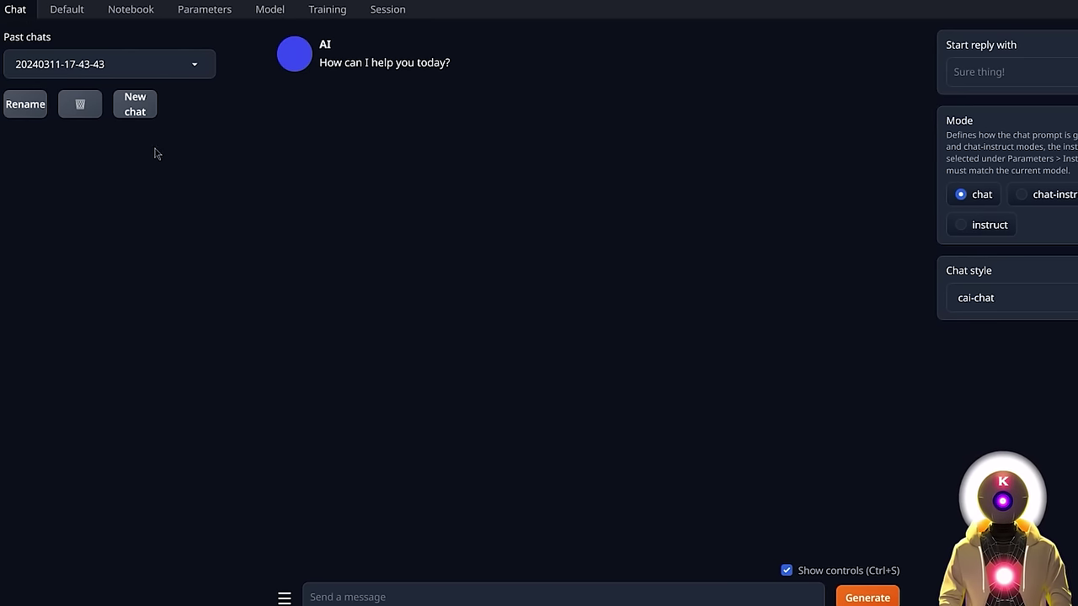
{"action": "left_click", "coordinate": [140, 108]}
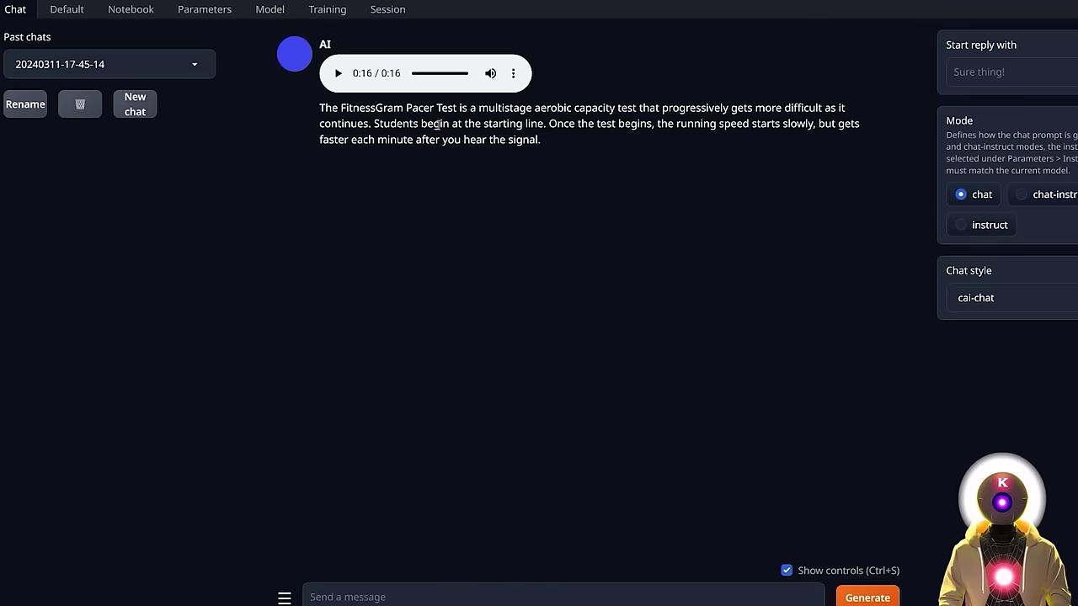
{"action": "scroll", "coordinate": [640, 170], "scroll_direction": "down", "scroll_amount": 5}
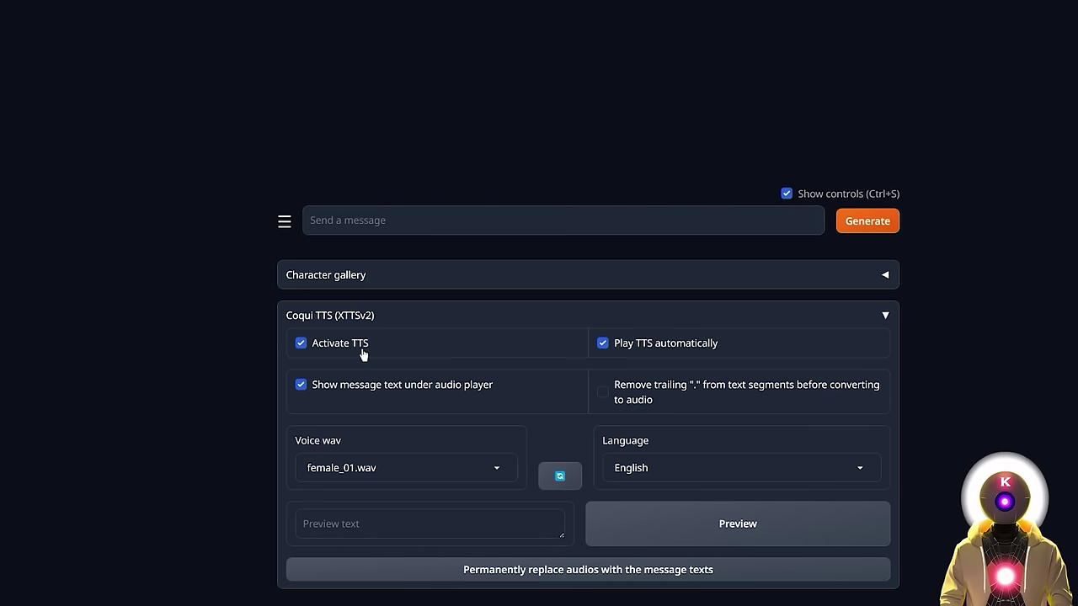
{"action": "scroll", "coordinate": [363, 353], "scroll_direction": "up", "scroll_amount": 5}
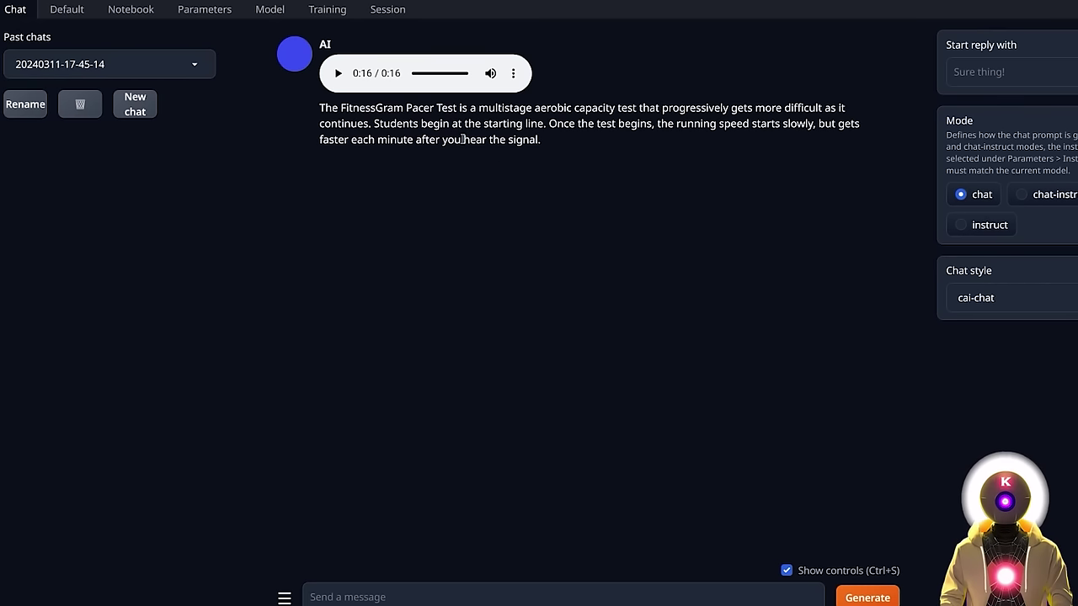
{"action": "left_click", "coordinate": [513, 74]}
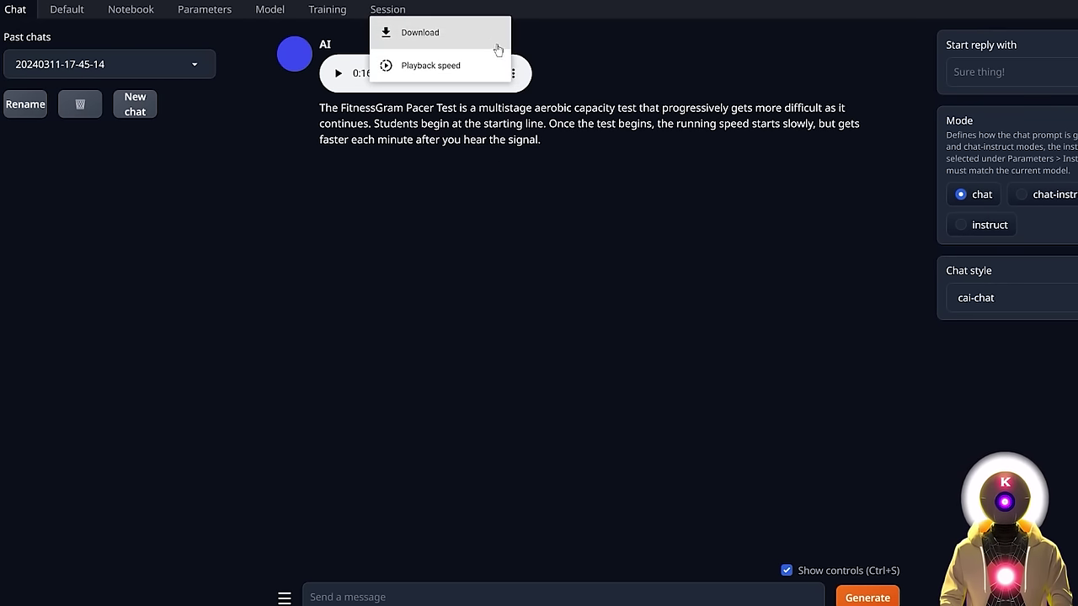
{"action": "left_click", "coordinate": [481, 42]}
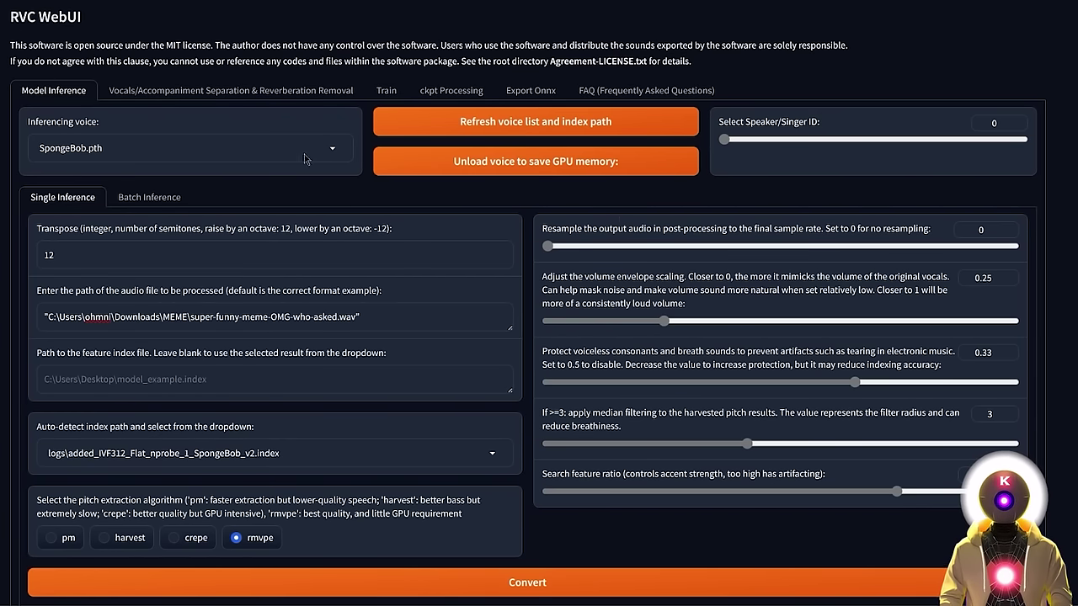
- In RVC WebUI, choose myvoice.pth as the inferencing voice and set the transpose to 8 semitones
{"action": "left_click", "coordinate": [273, 143]}
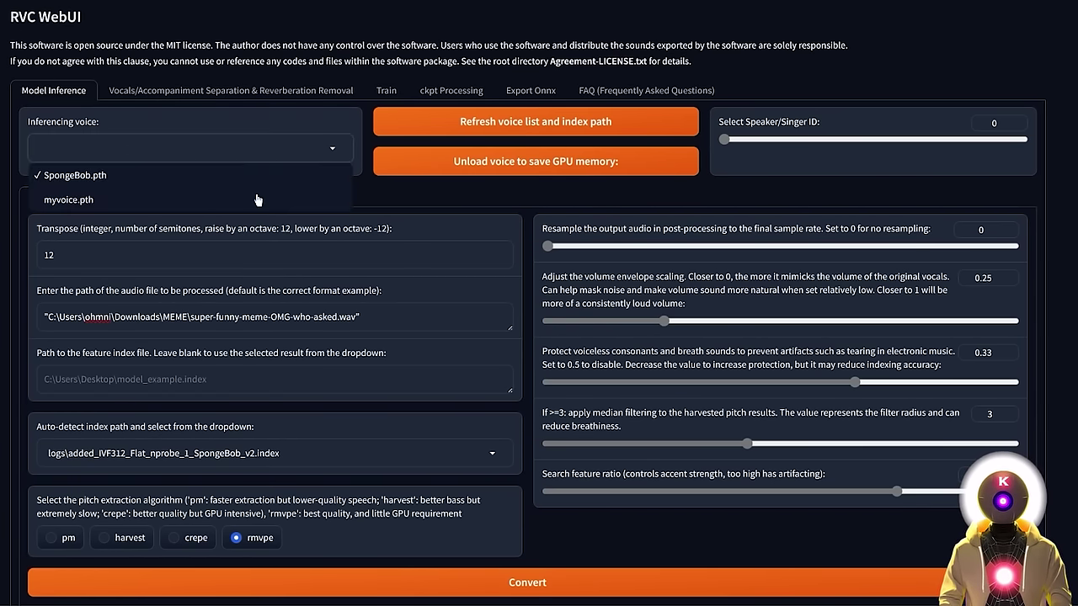
{"action": "left_click", "coordinate": [87, 205]}
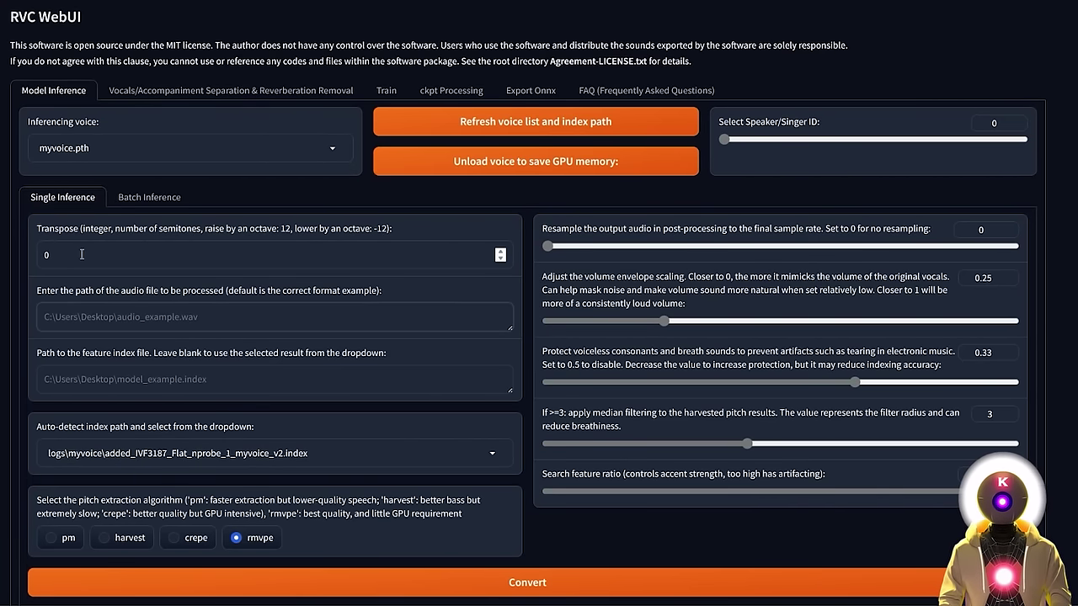
{"action": "double_click", "coordinate": [82, 253]}
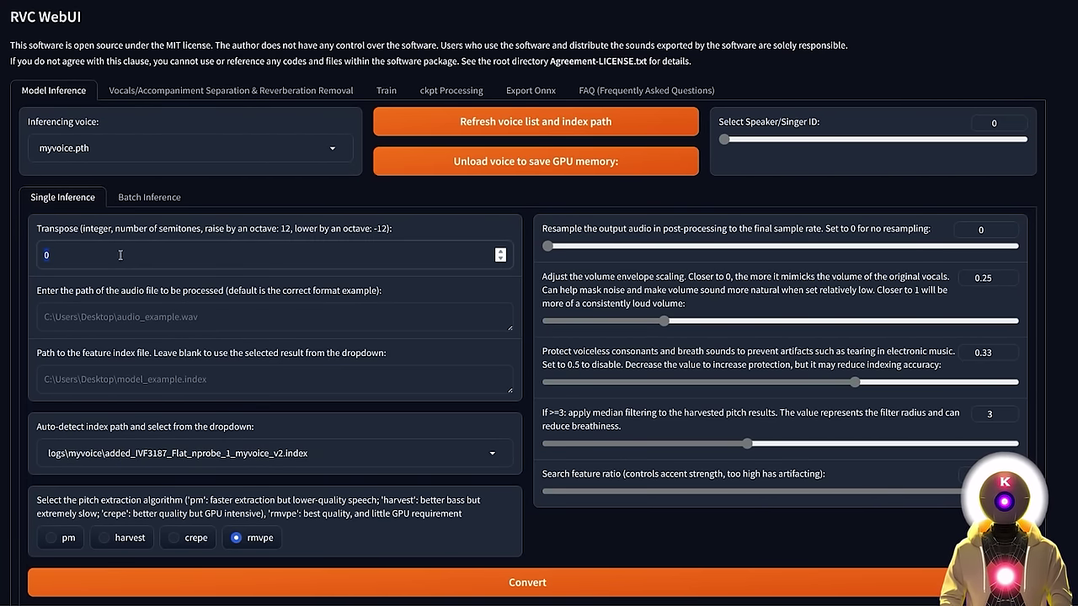
{"action": "type", "text": "8"}
- Convert Assistant_1710171900.wav from the Downloads\MEME folder with the selected voice and play the exported audio
{"action": "left_click", "coordinate": [94, 310]}
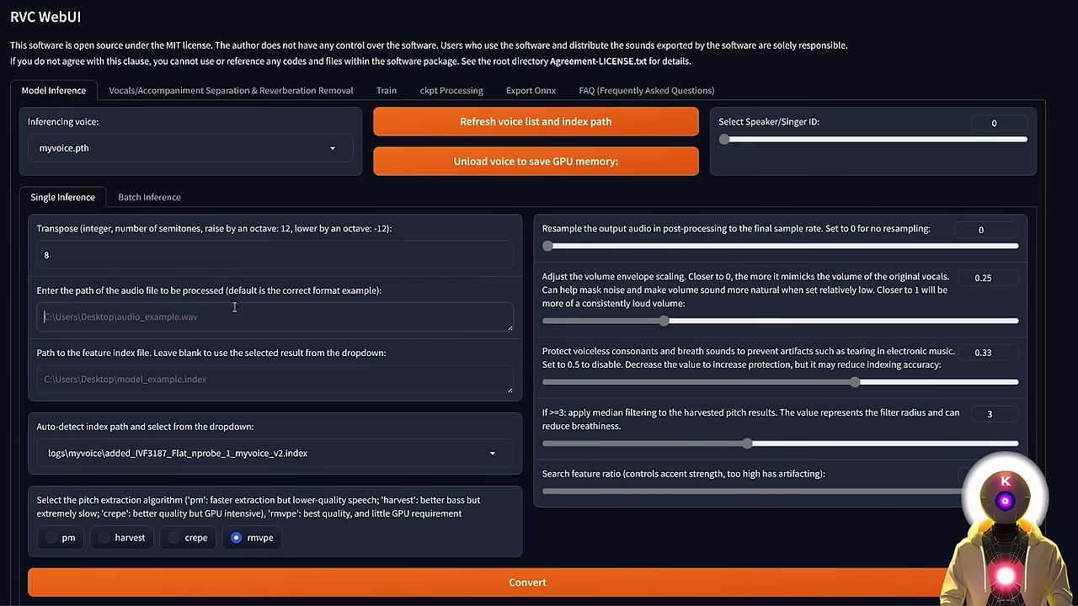
{"action": "type", "text": "\"C:\\Users\\ohmni\\Downloads\\MEME\\Assistant_1710171900.wav\""}
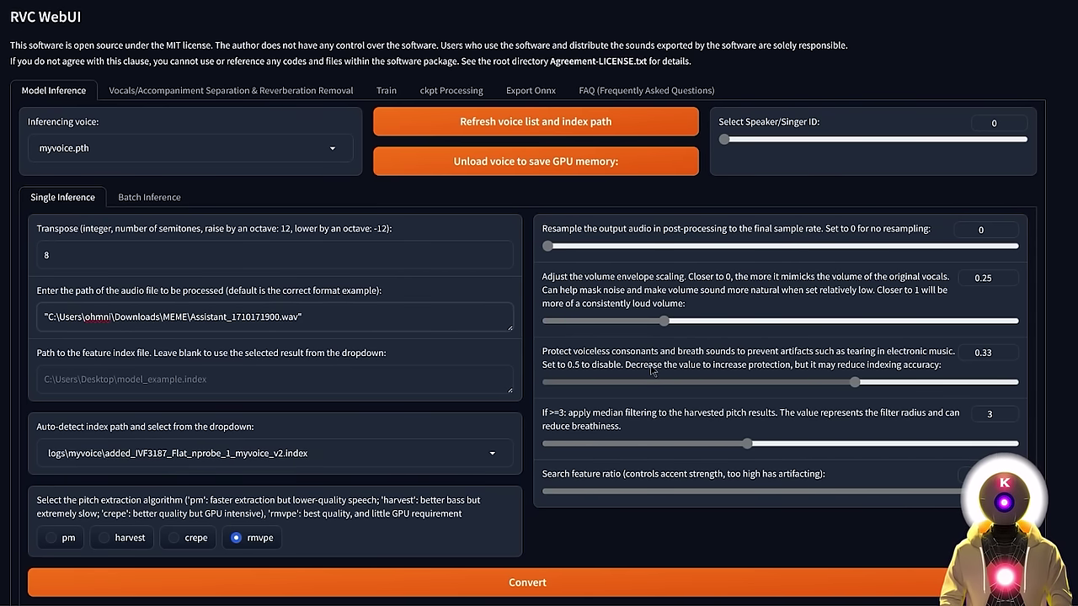
{"action": "left_click", "coordinate": [581, 581]}
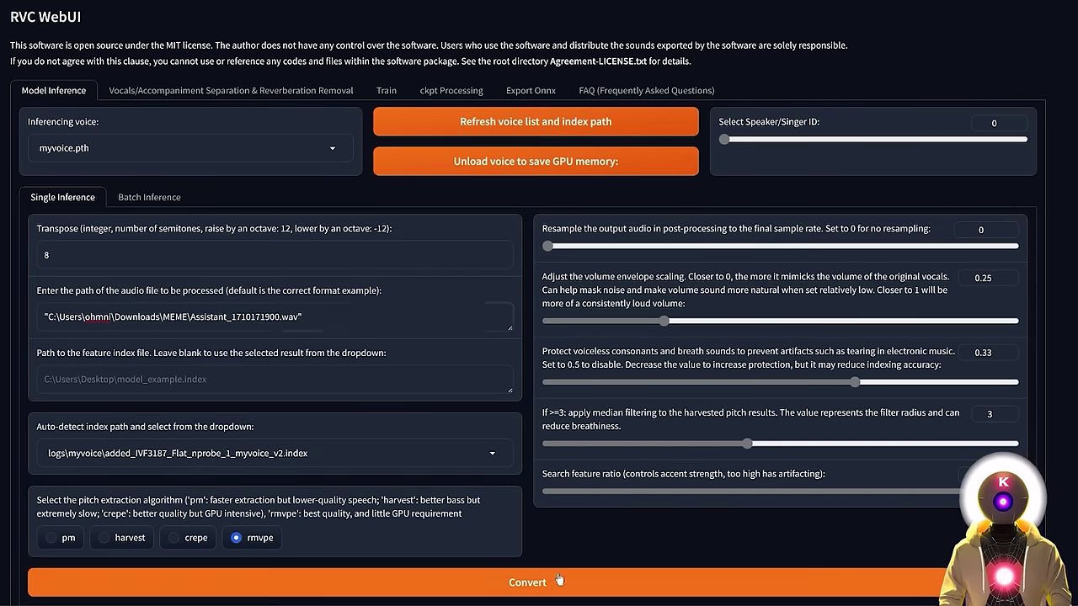
{"action": "scroll", "coordinate": [573, 522], "scroll_direction": "down", "scroll_amount": 2}
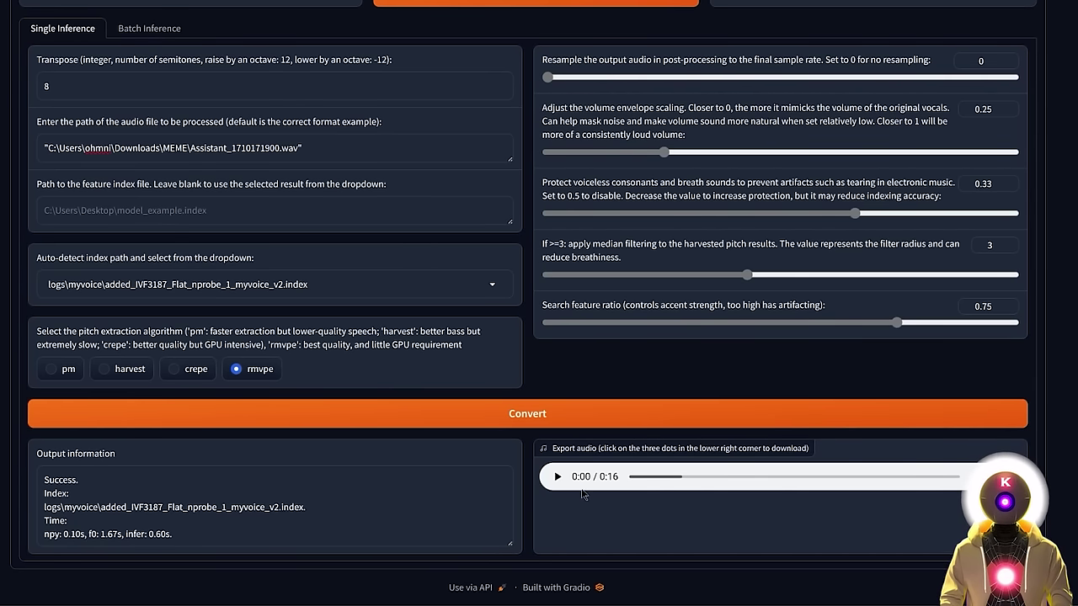
{"action": "left_click", "coordinate": [557, 478]}
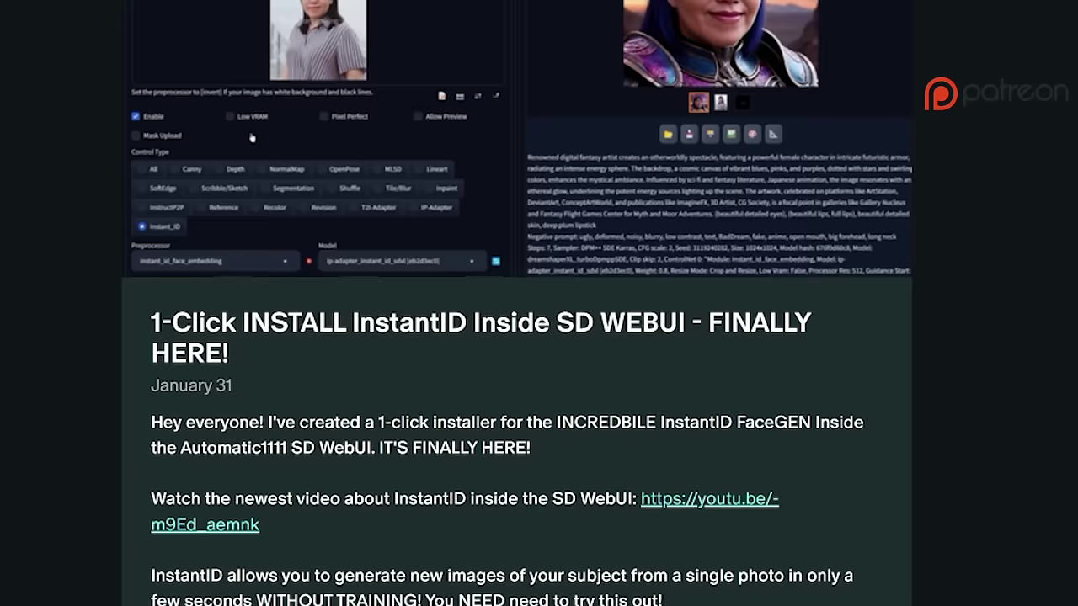
{"action": "scroll", "coordinate": [442, 480], "scroll_direction": "down", "scroll_amount": 10}
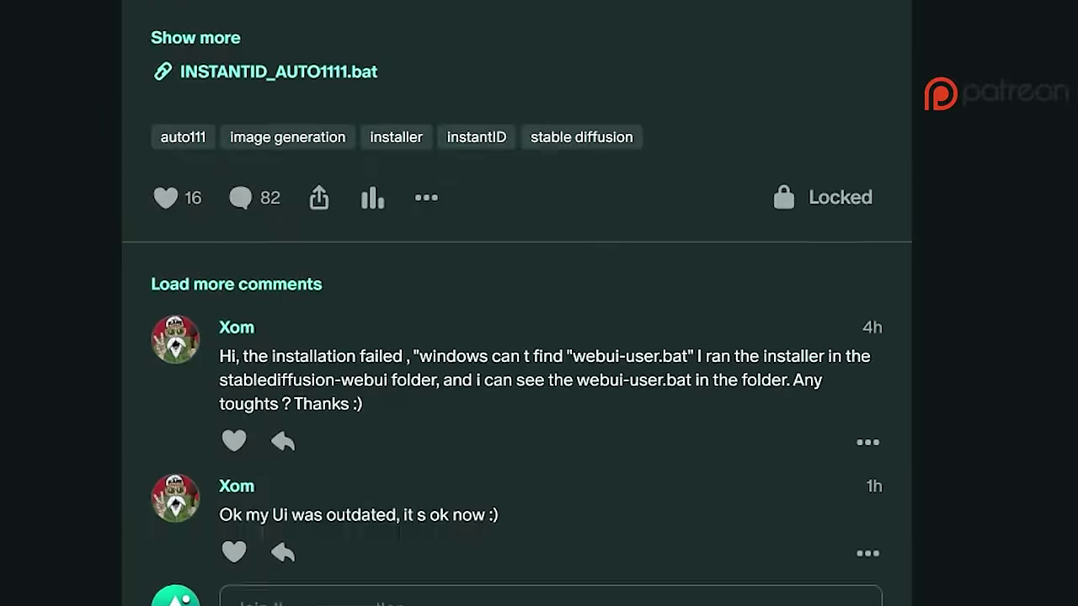
{"action": "scroll", "coordinate": [442, 480], "scroll_direction": "down", "scroll_amount": 7}
{"action": "scroll", "coordinate": [517, 303], "scroll_direction": "down", "scroll_amount": 20}
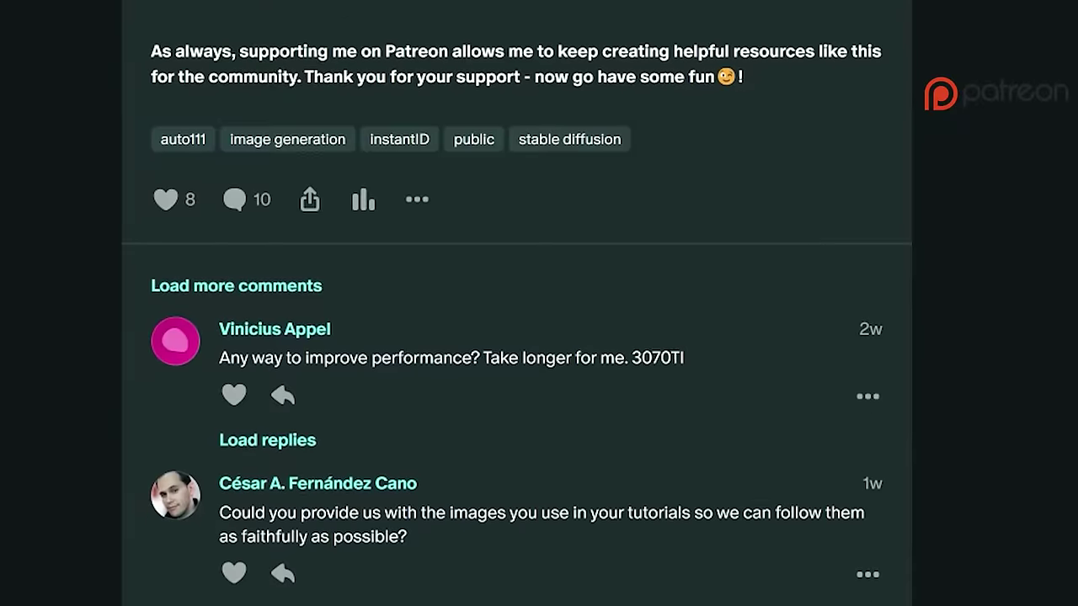
{"action": "scroll", "coordinate": [517, 303], "scroll_direction": "down", "scroll_amount": 20}
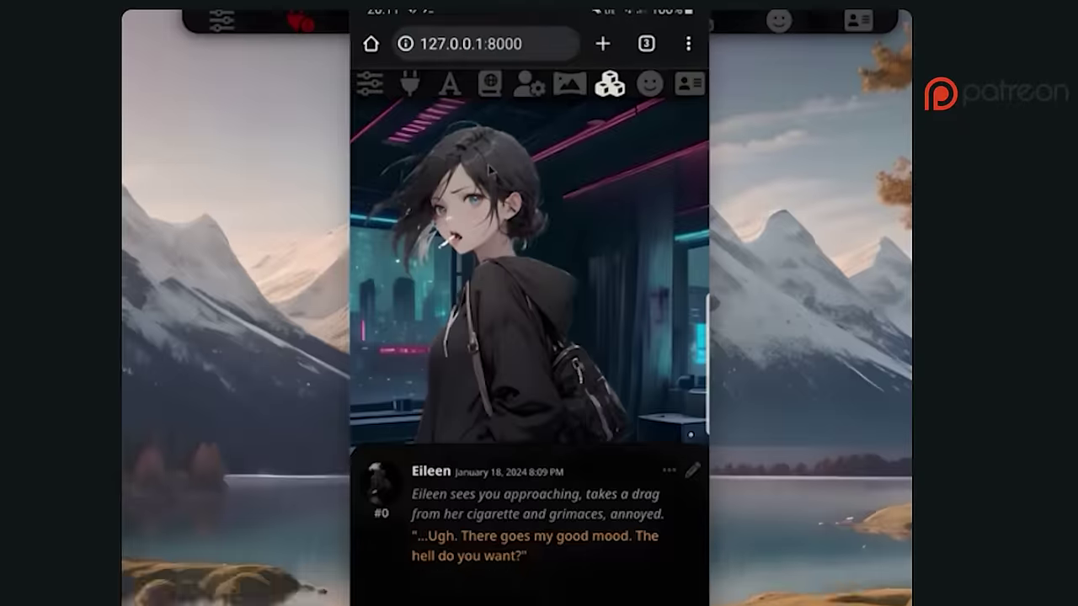
{"action": "scroll", "coordinate": [517, 303], "scroll_direction": "down", "scroll_amount": 20}
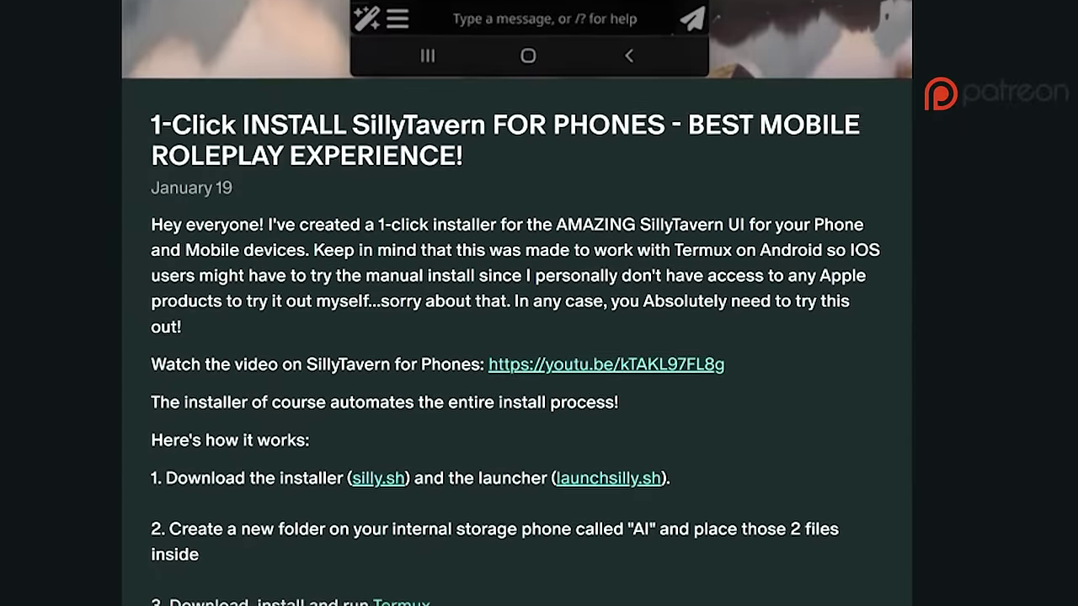
{"action": "scroll", "coordinate": [645, 331], "scroll_direction": "down", "scroll_amount": 20}
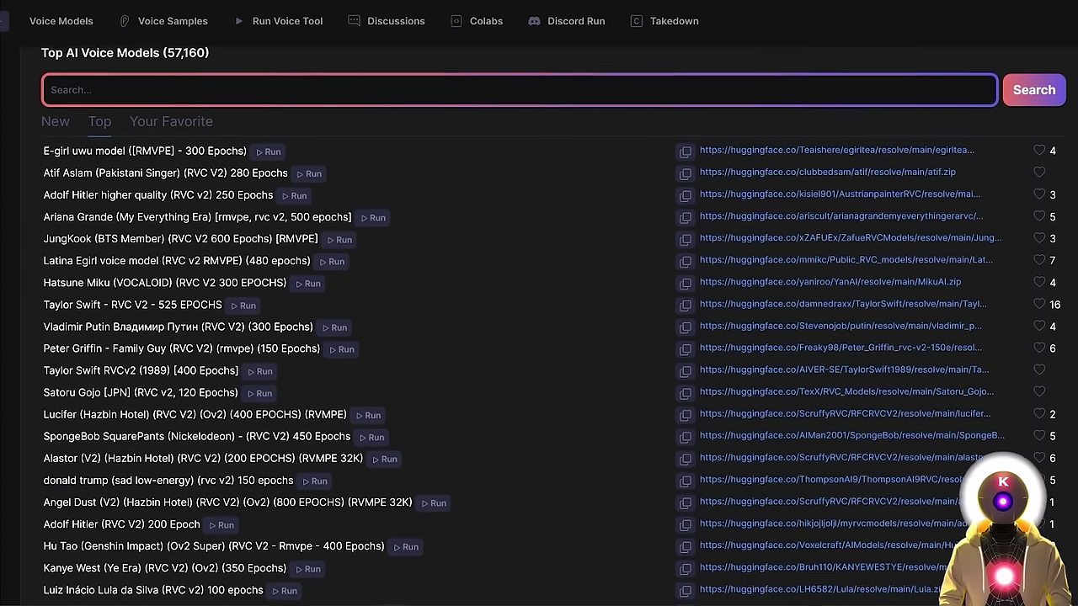
- Look through the Top AI Voice Models list on the voice models website for downloadable RVC voices
{"action": "scroll", "coordinate": [539, 336], "scroll_direction": "down", "scroll_amount": 2}
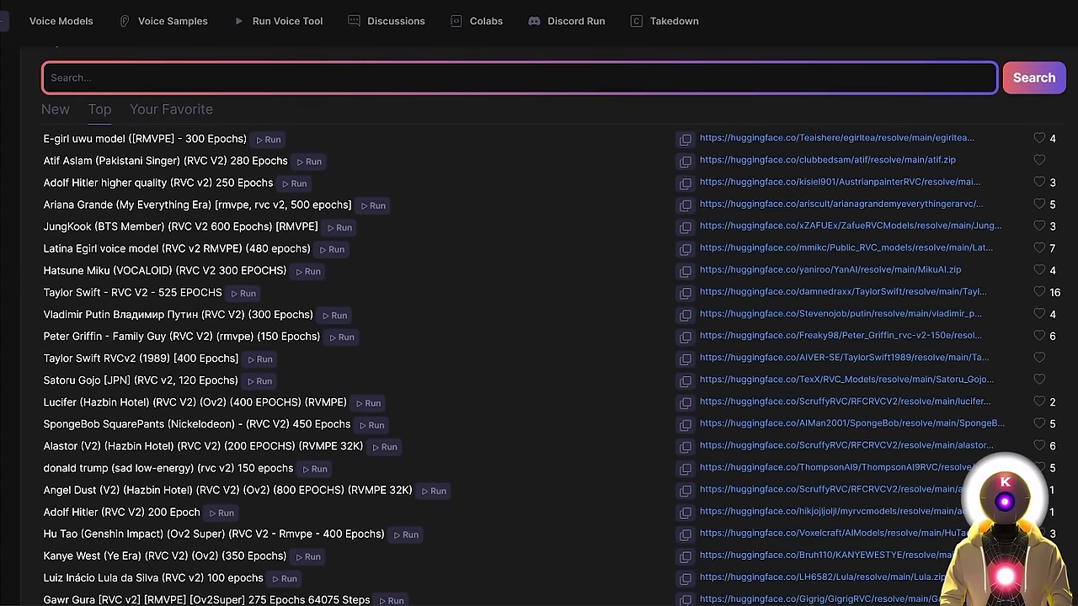
{"action": "scroll", "coordinate": [539, 337], "scroll_direction": "down", "scroll_amount": 7}
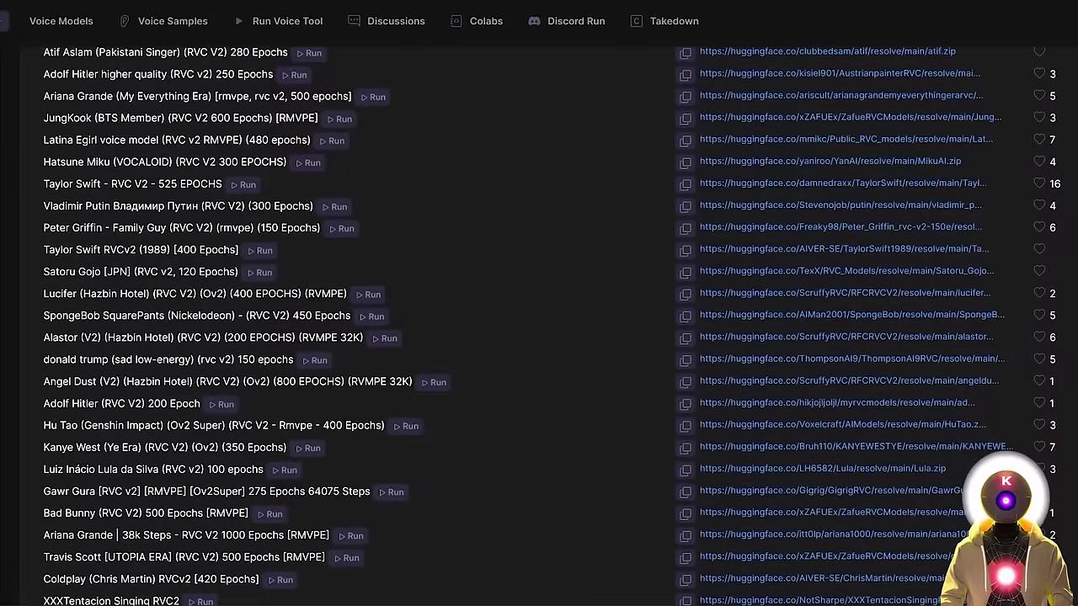
{"action": "scroll", "coordinate": [539, 337], "scroll_direction": "down", "scroll_amount": 2}
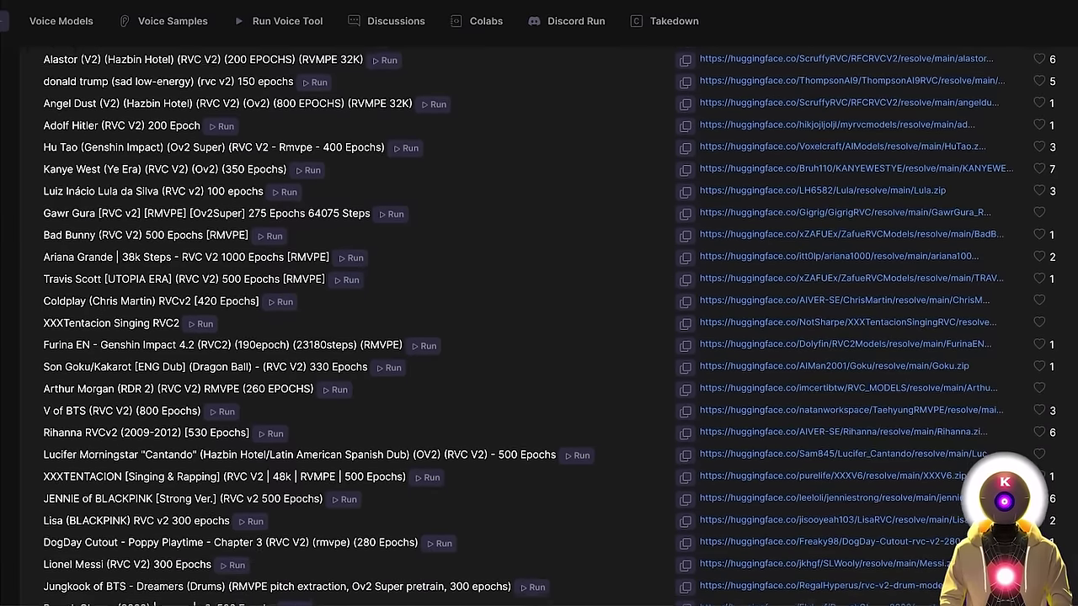
{"action": "scroll", "coordinate": [539, 337], "scroll_direction": "down", "scroll_amount": 4}
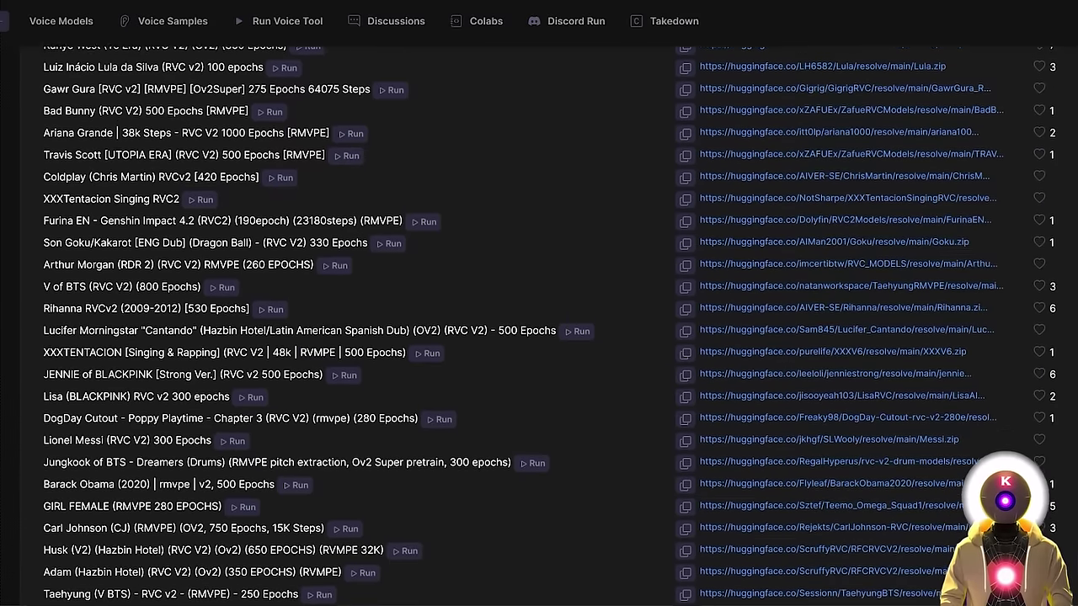
{"action": "scroll", "coordinate": [539, 337], "scroll_direction": "down", "scroll_amount": 2}
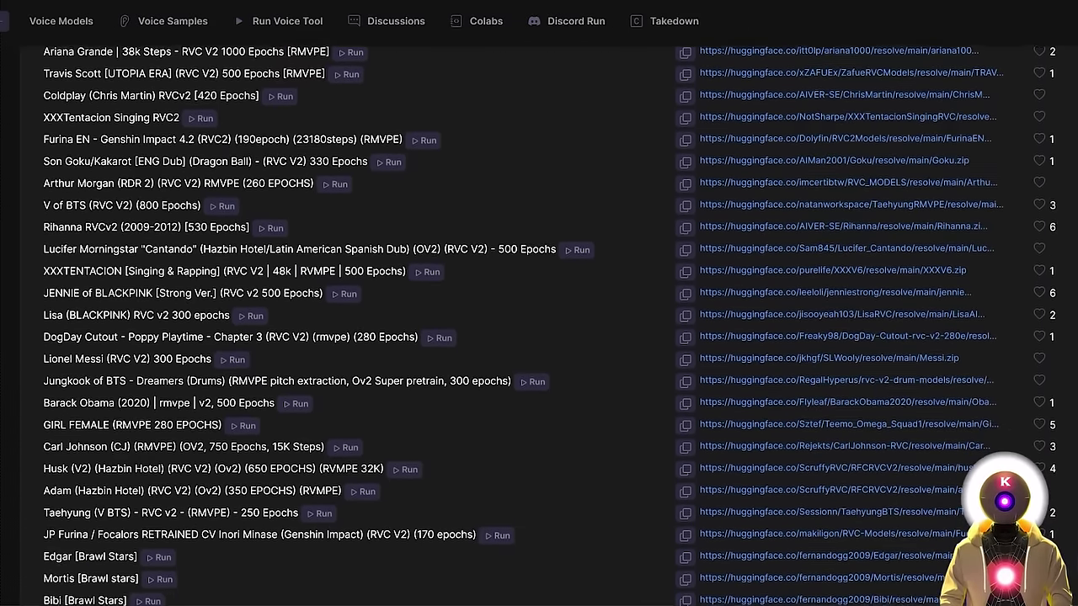
{"action": "scroll", "coordinate": [539, 337], "scroll_direction": "down", "scroll_amount": 1}
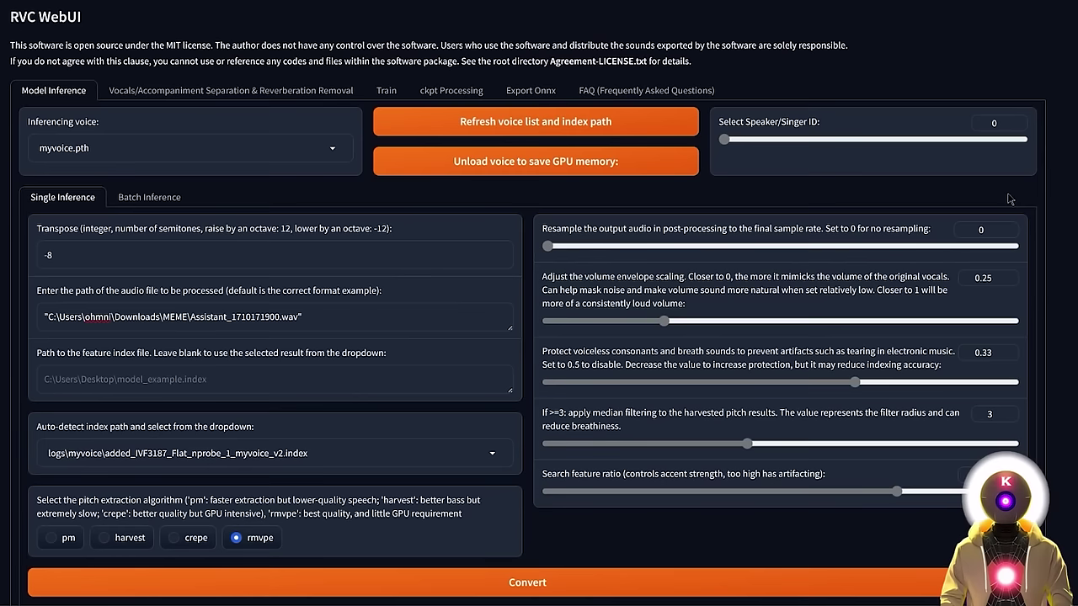